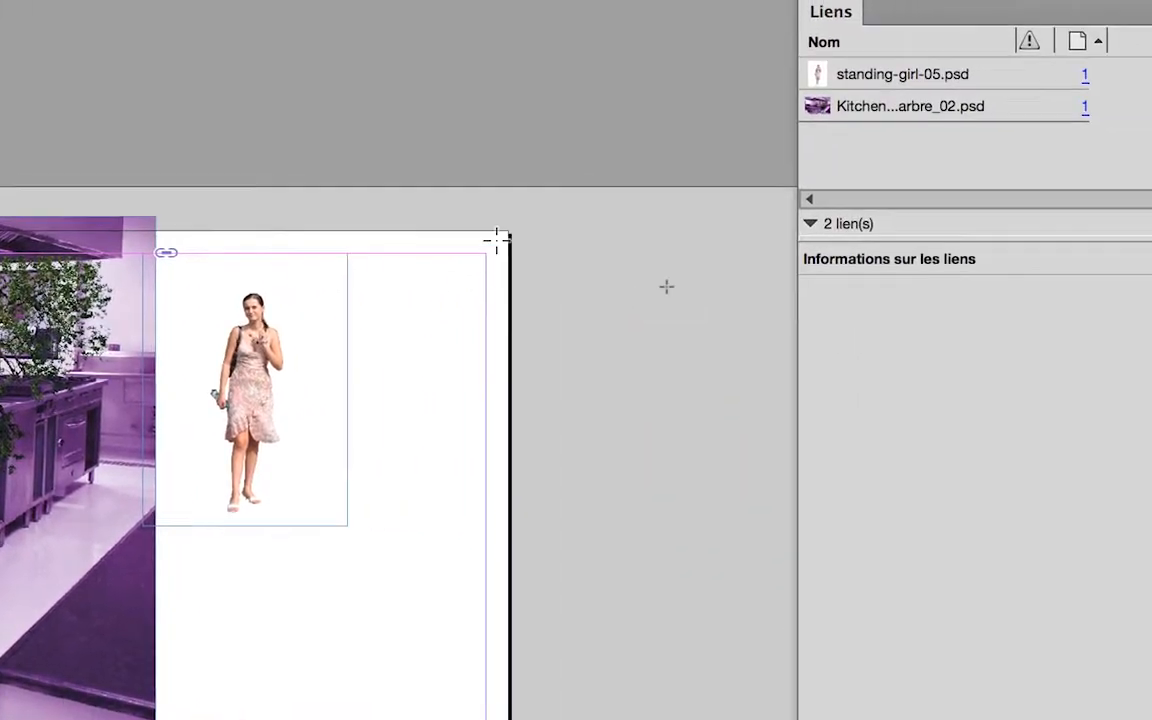
# Step: Draw a rectangle about 227 by 318 mm over the blank right-hand page and its bleed, and remove its stroke
pyautogui.moveTo(691, 221); pyautogui.dragTo(693, 221)
pyautogui.moveTo(506, 232); pyautogui.dragTo(116, 719)
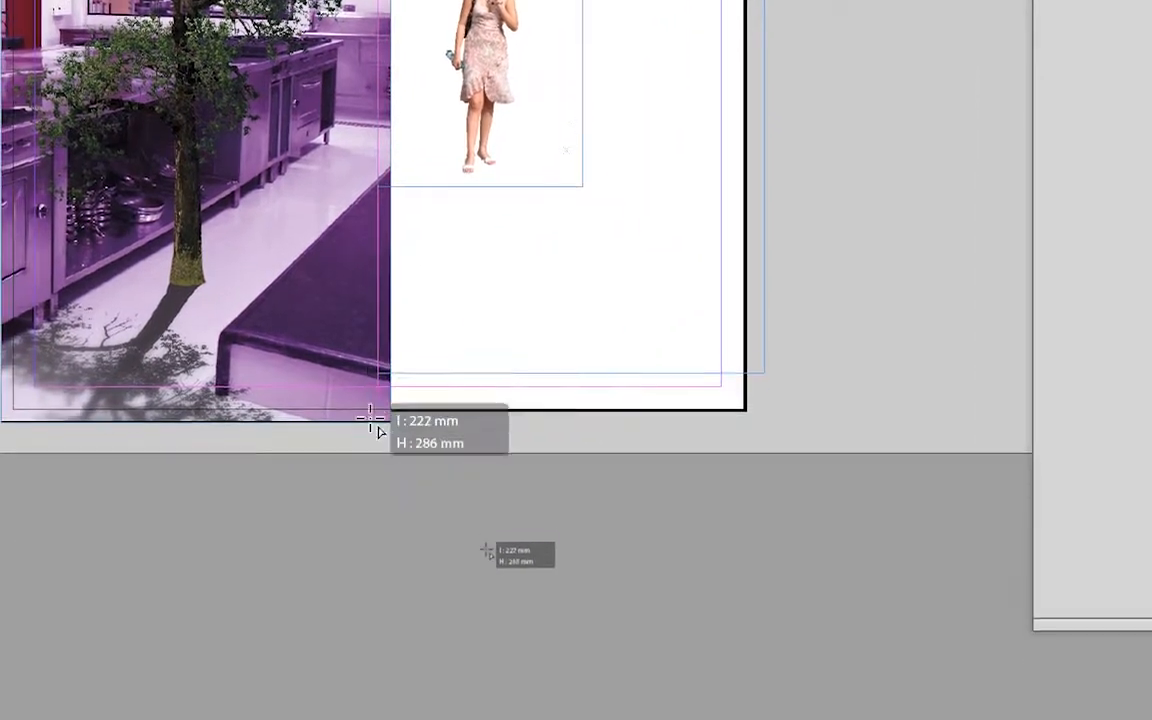
pyautogui.moveTo(371, 420); pyautogui.dragTo(370, 422)
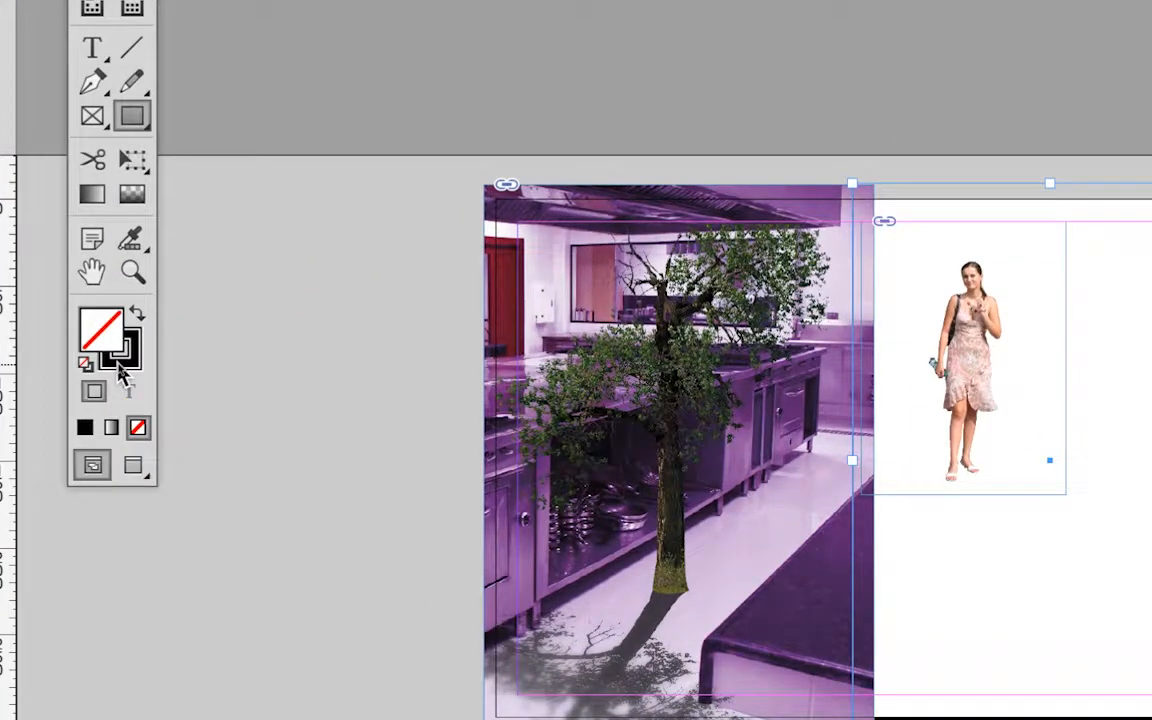
pyautogui.click(119, 366)
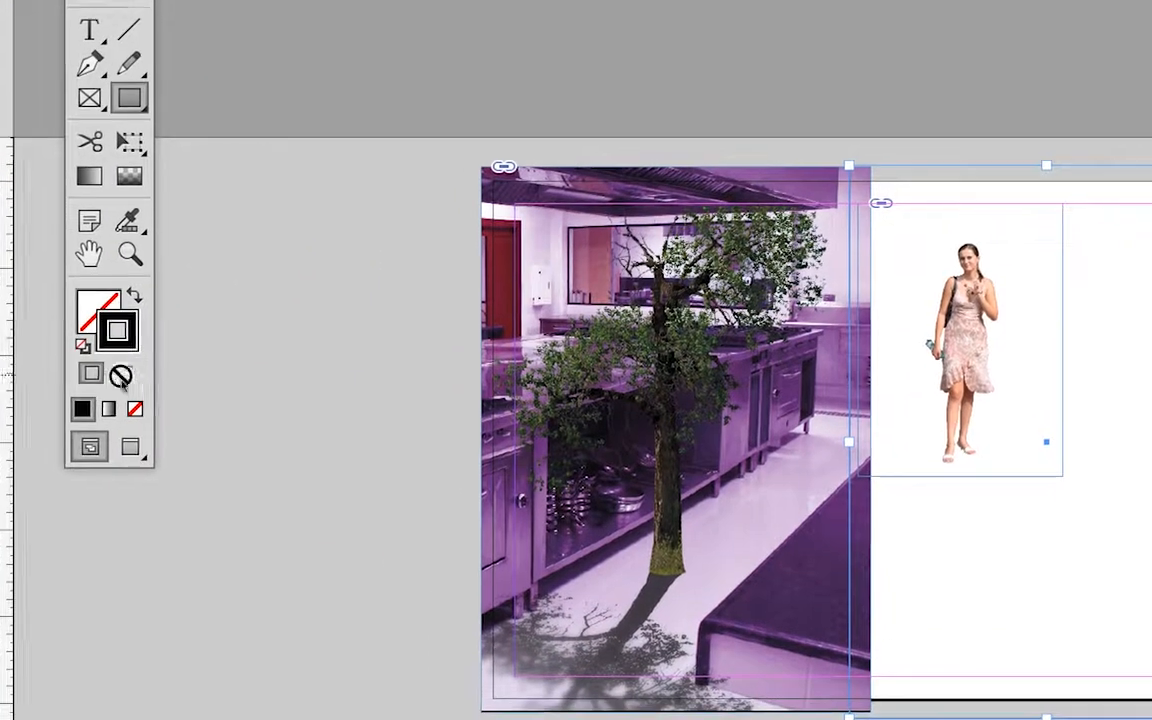
pyautogui.click(127, 395)
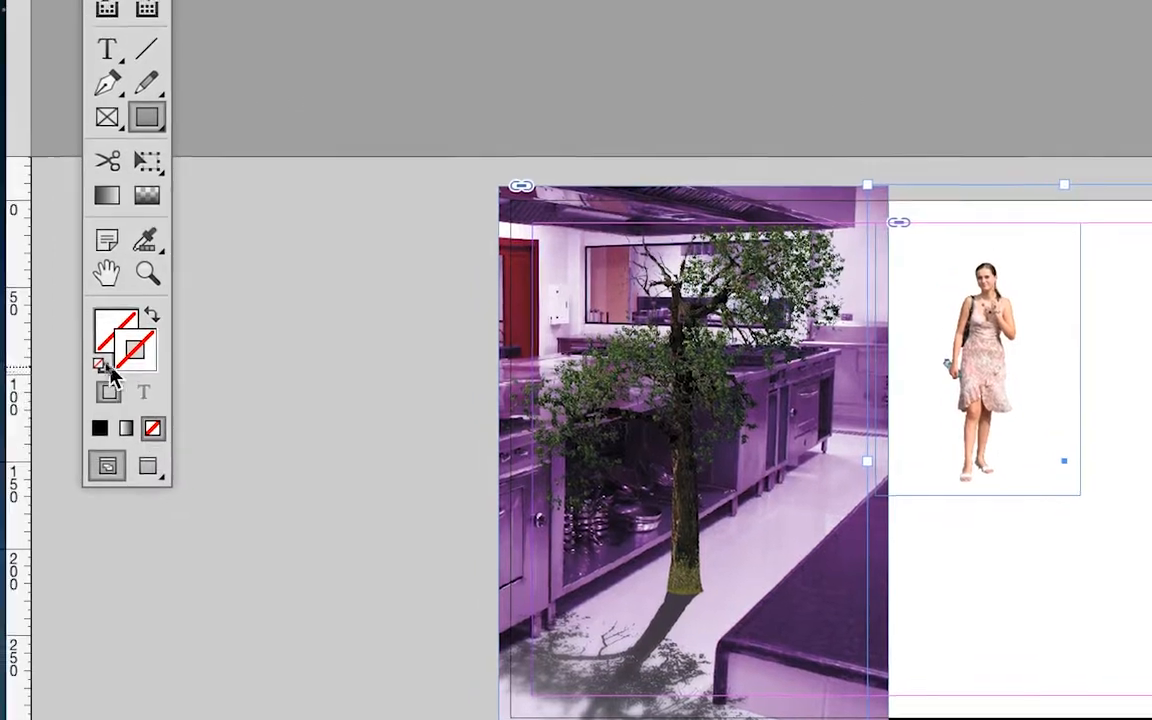
# Step: Float and enlarge the Nuancier swatches, and fill the rectangle with the green swatch C=75 M=5 J=100 N=0
pyautogui.click(77, 306)
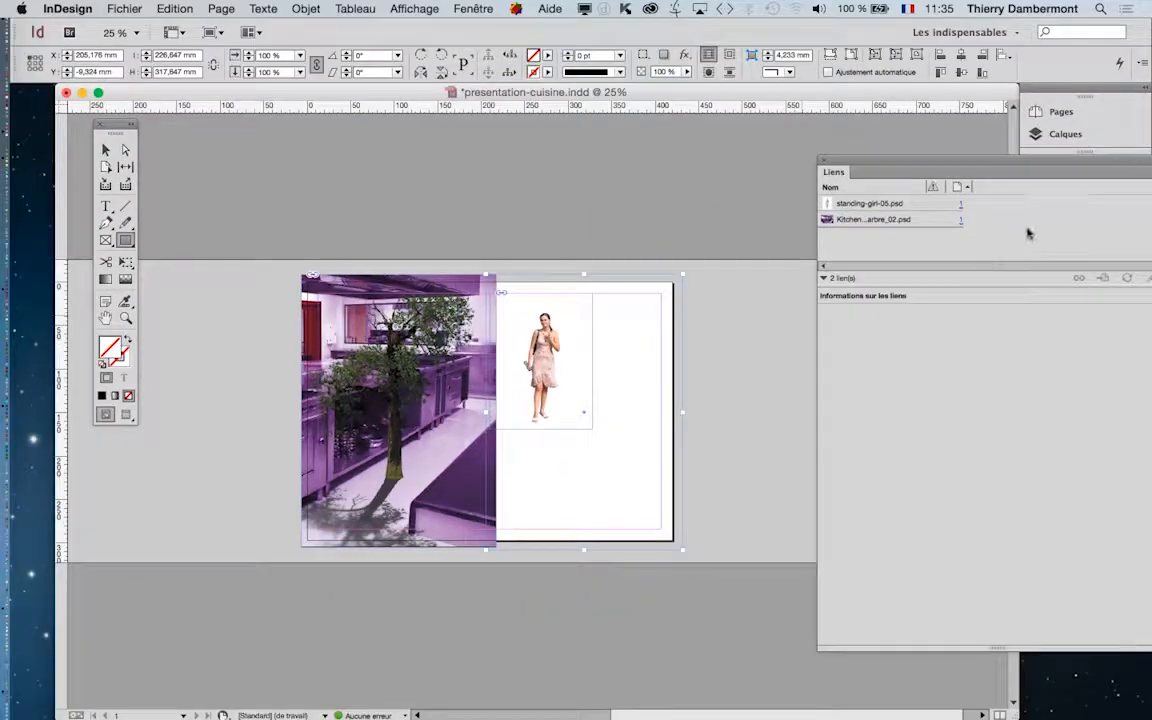
pyautogui.moveTo(1015, 168); pyautogui.dragTo(927, 386)
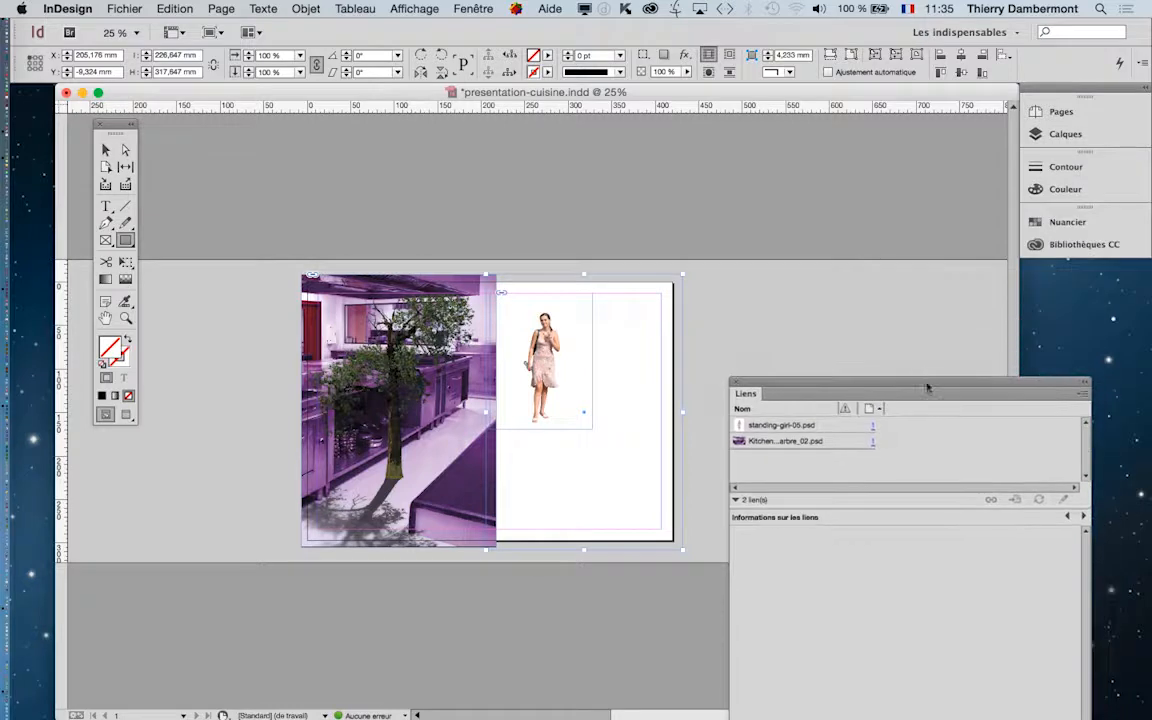
pyautogui.click(1060, 222)
pyautogui.moveTo(893, 213); pyautogui.dragTo(783, 140)
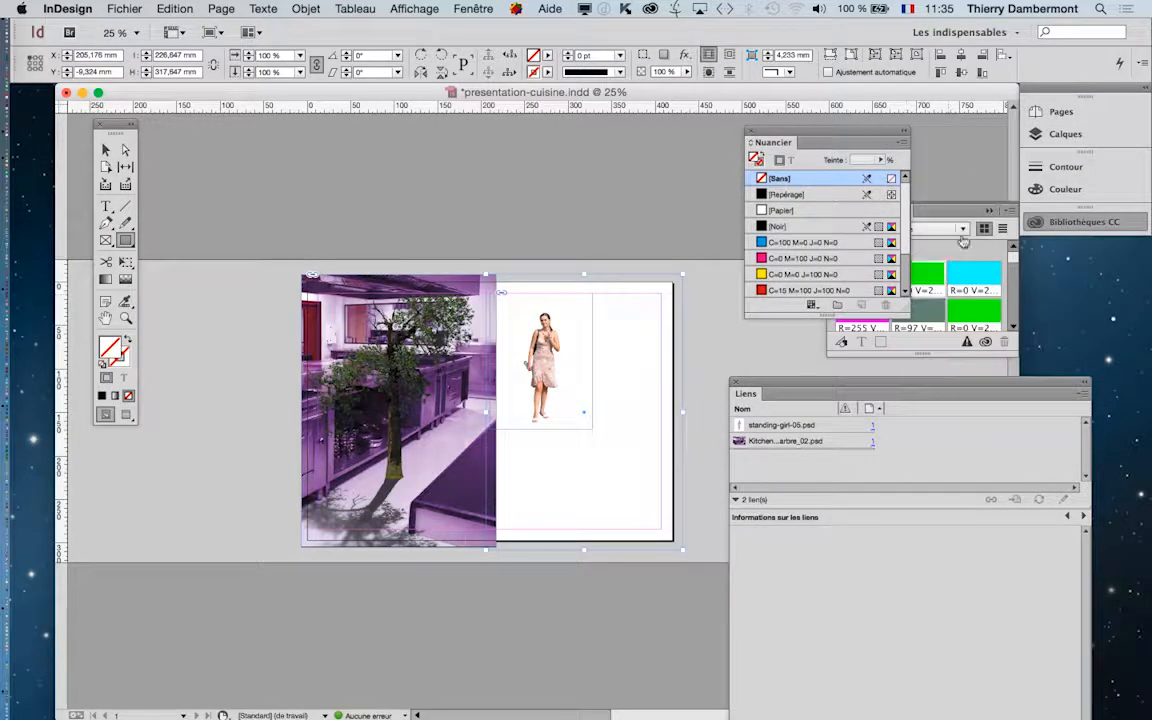
pyautogui.click(991, 212)
pyautogui.moveTo(905, 312); pyautogui.dragTo(948, 460)
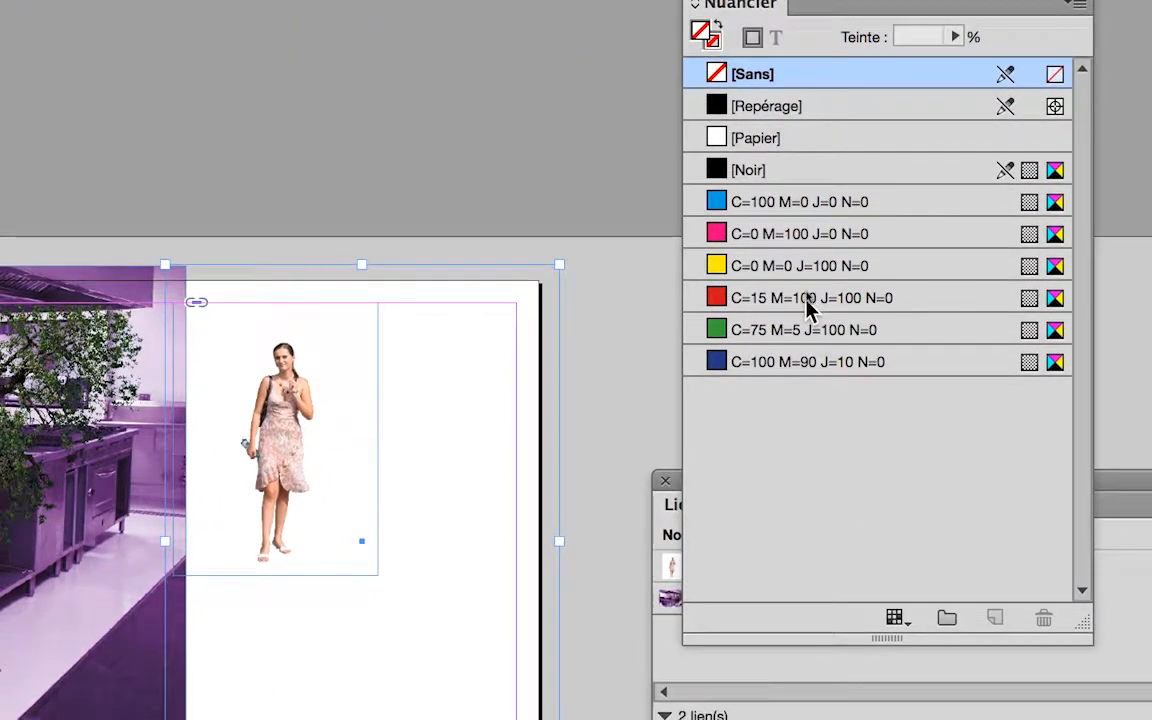
pyautogui.click(808, 262)
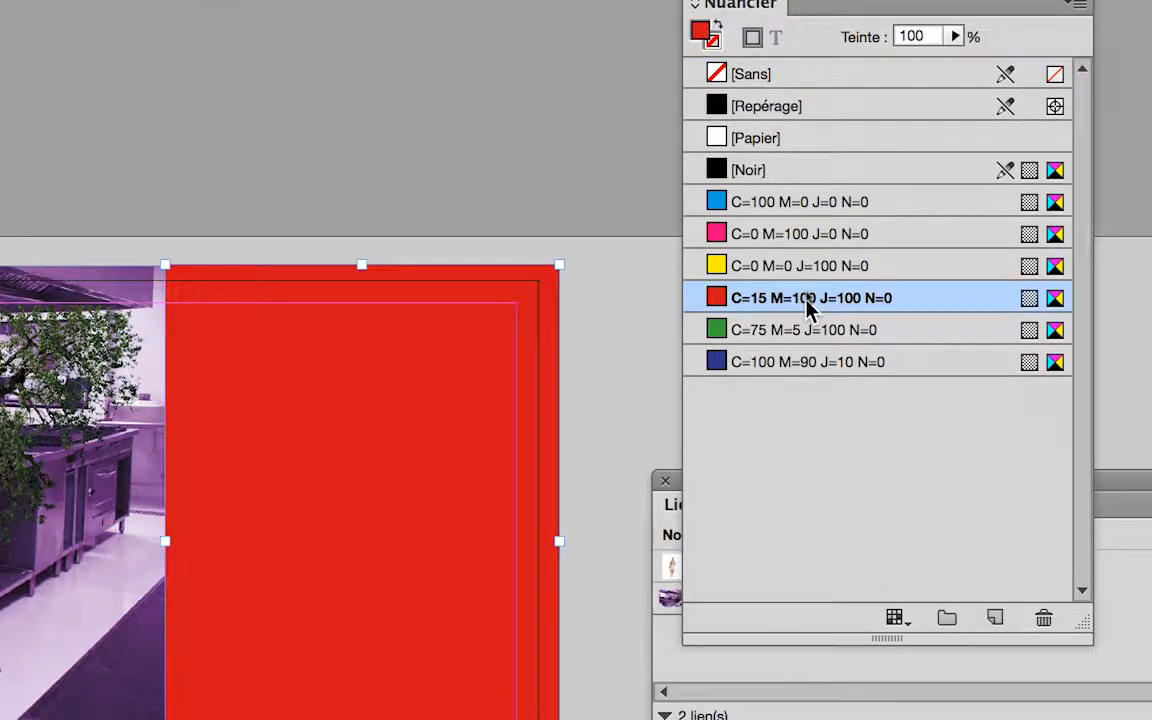
pyautogui.click(810, 329)
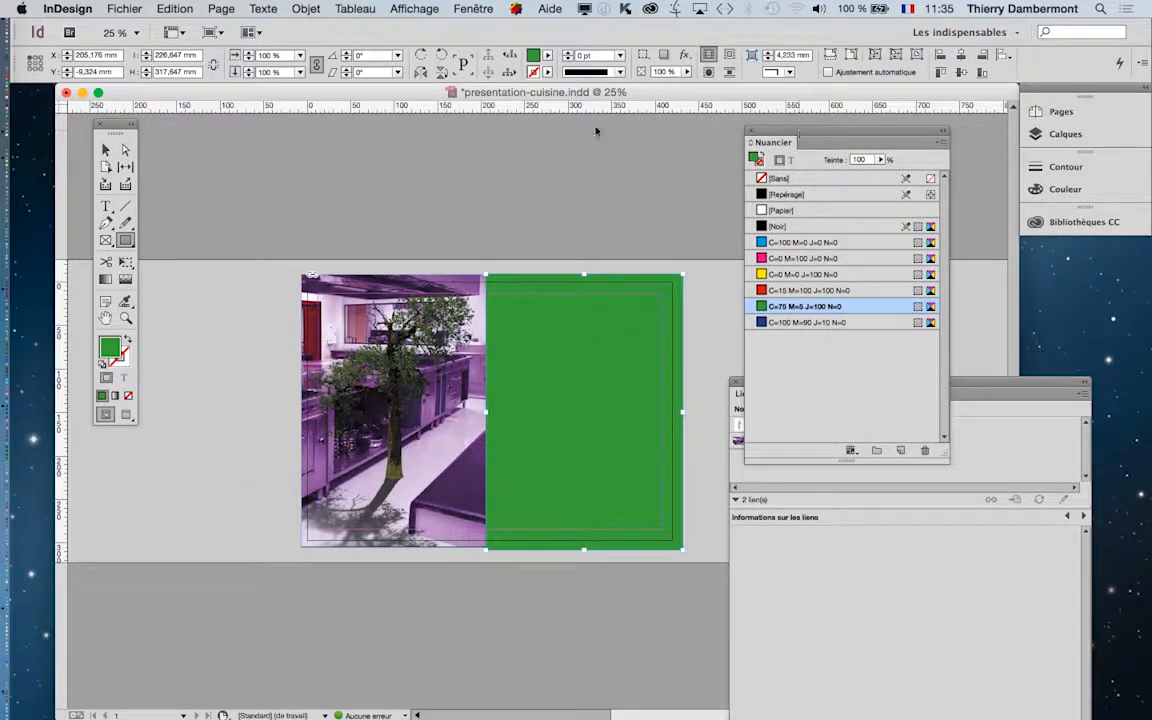
# Step: Start a new colour swatch based on the rectangle's green and set its colour mode to RVB
pyautogui.moveTo(602, 92); pyautogui.dragTo(563, 95)
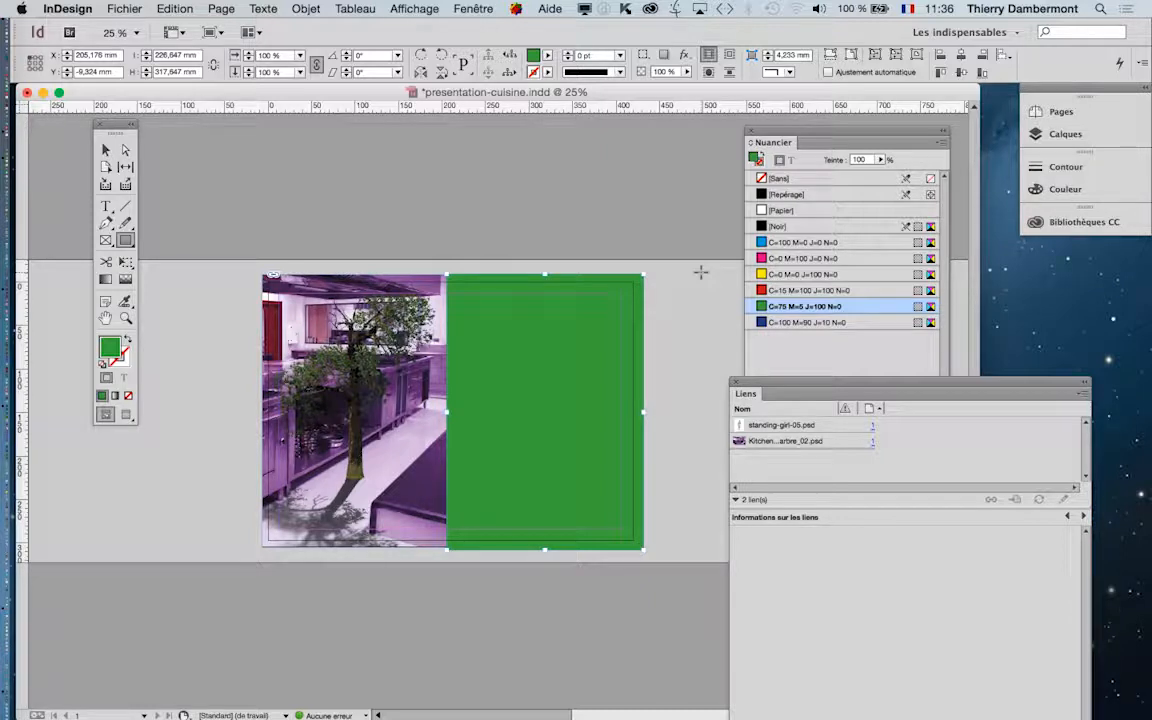
pyautogui.moveTo(792, 137); pyautogui.dragTo(729, 139)
pyautogui.moveTo(886, 462); pyautogui.dragTo(888, 384)
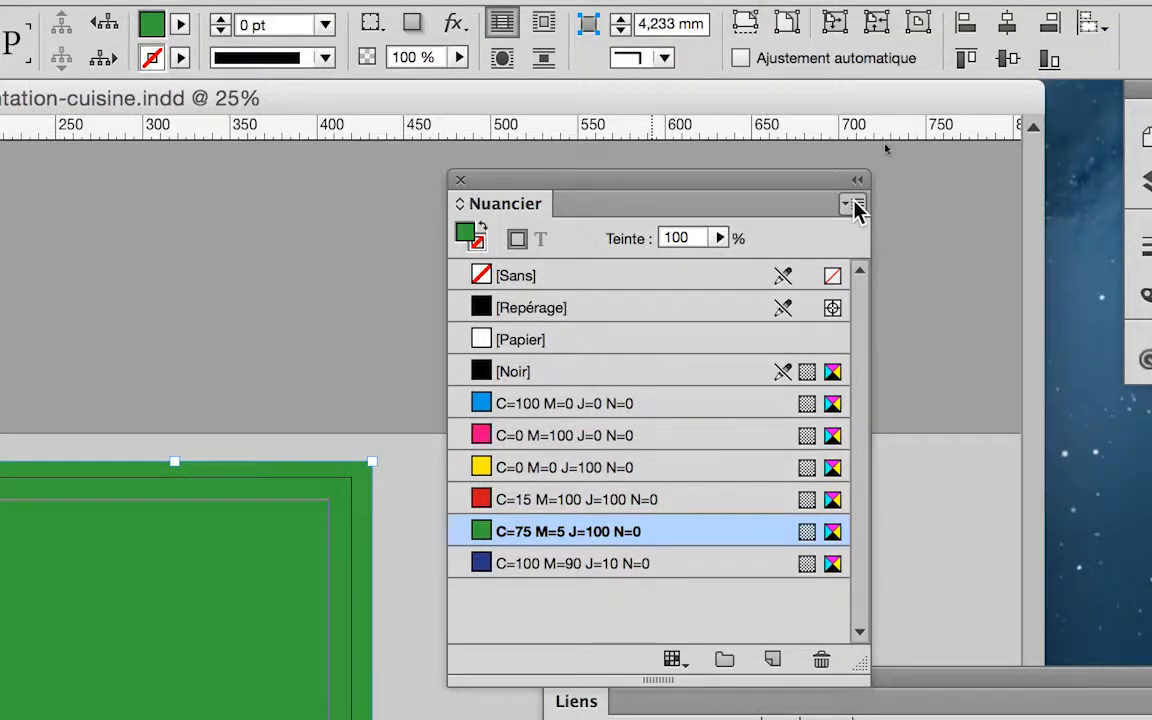
pyautogui.click(855, 205)
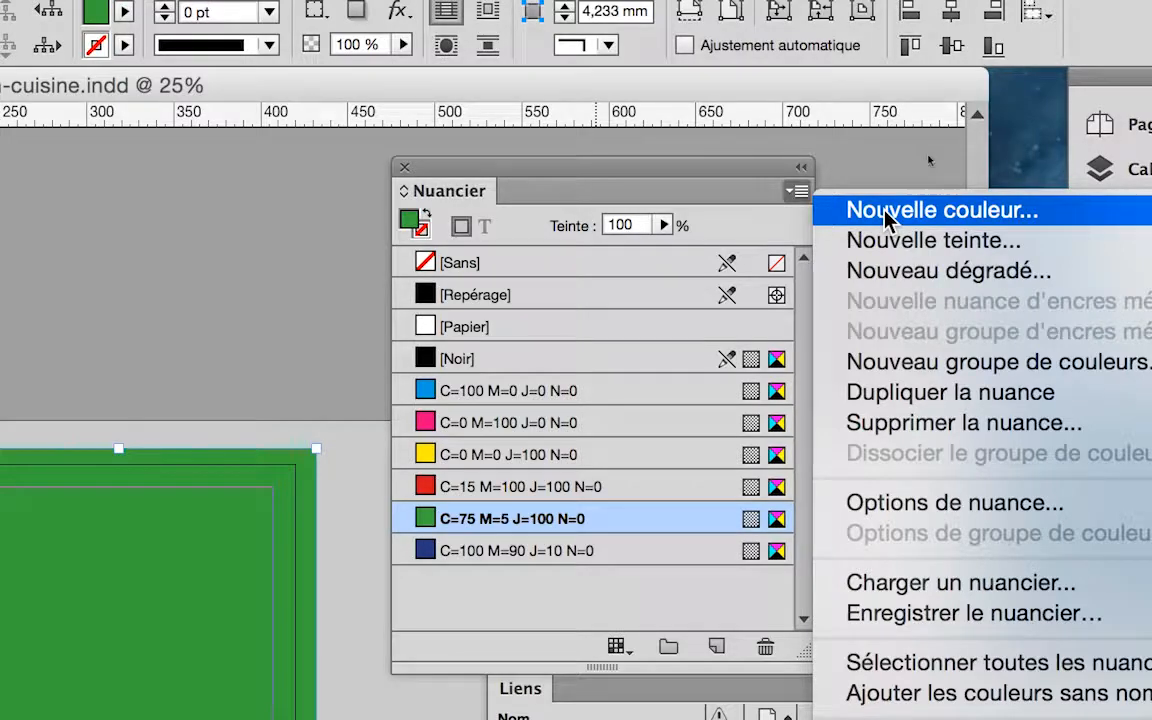
pyautogui.click(884, 212)
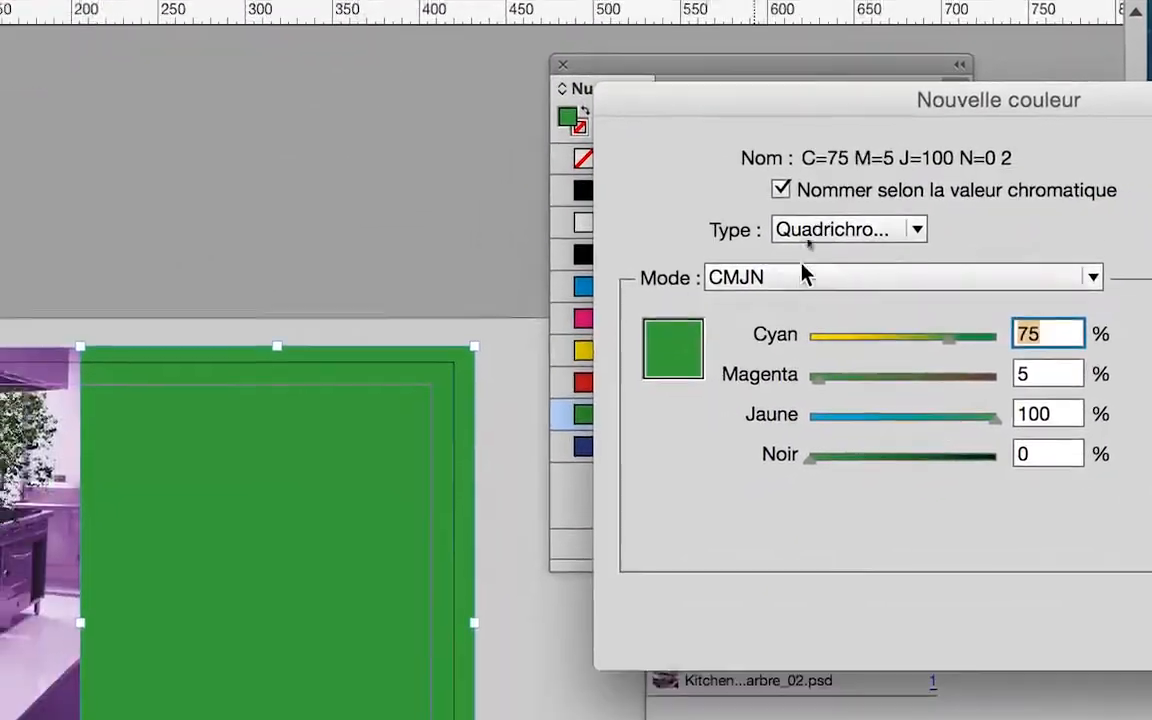
pyautogui.click(805, 277)
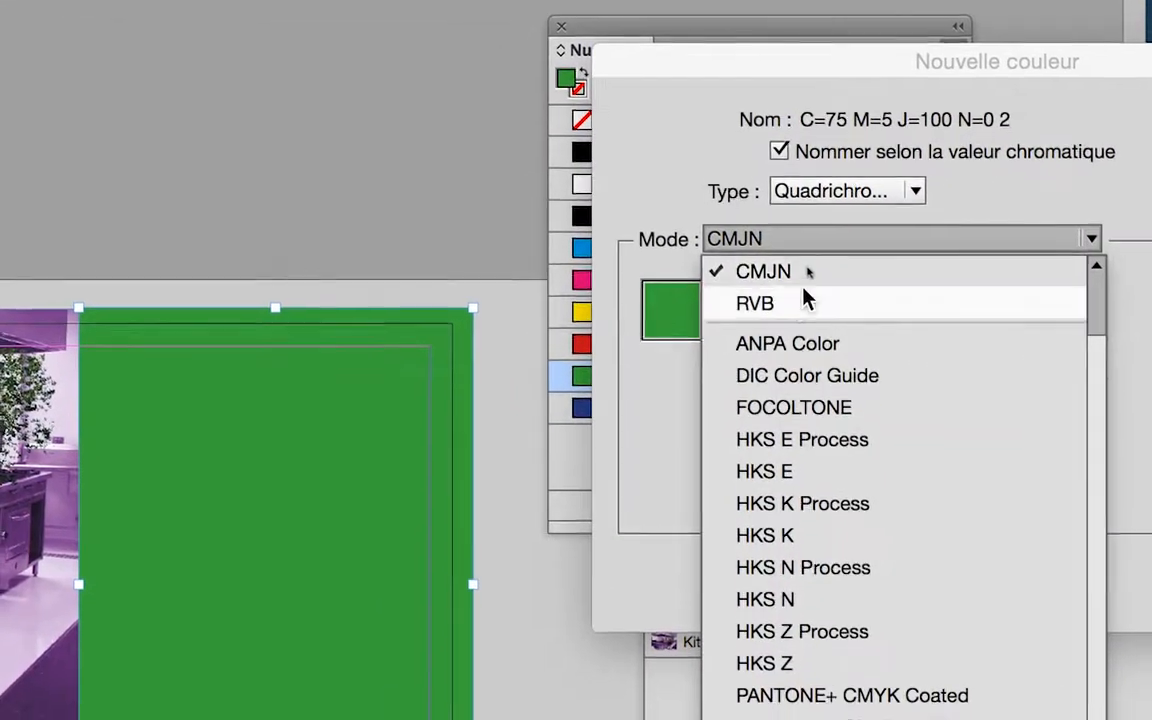
pyautogui.click(802, 302)
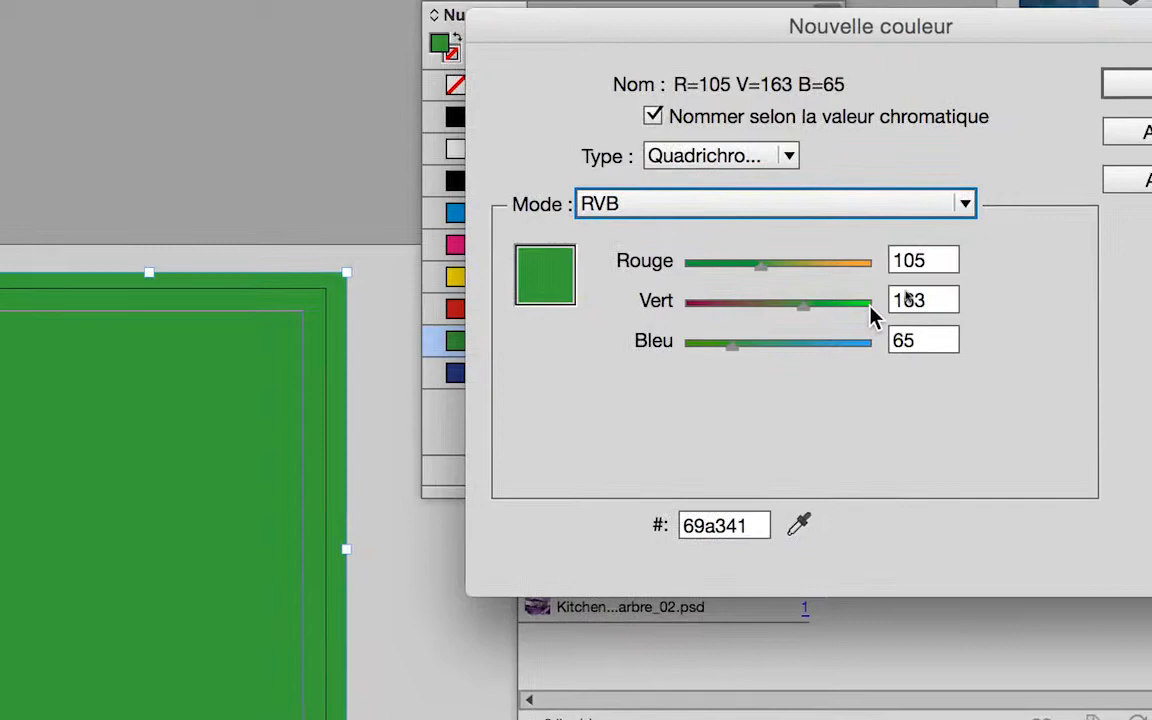
# Step: Set the new swatch to Rouge 255, Vert 10 and Bleu 236, and create it as the rectangle's fill
pyautogui.click(1016, 370)
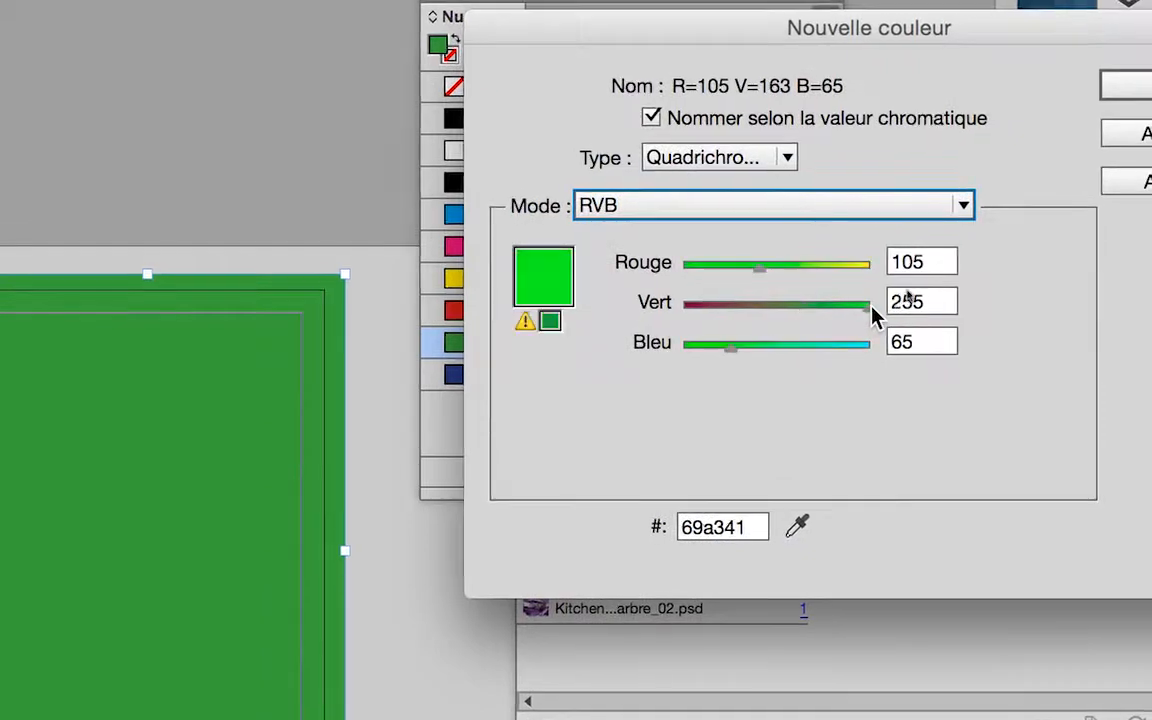
pyautogui.moveTo(760, 266); pyautogui.dragTo(668, 264)
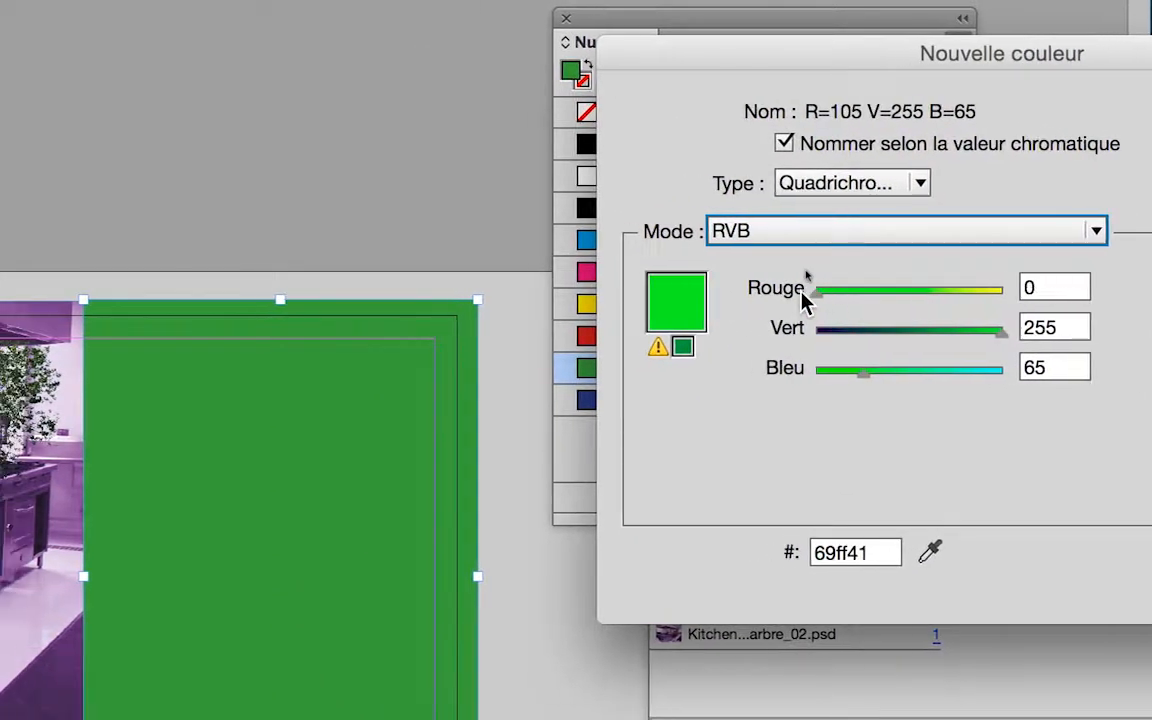
pyautogui.moveTo(802, 292); pyautogui.dragTo(818, 294)
pyautogui.click(825, 331)
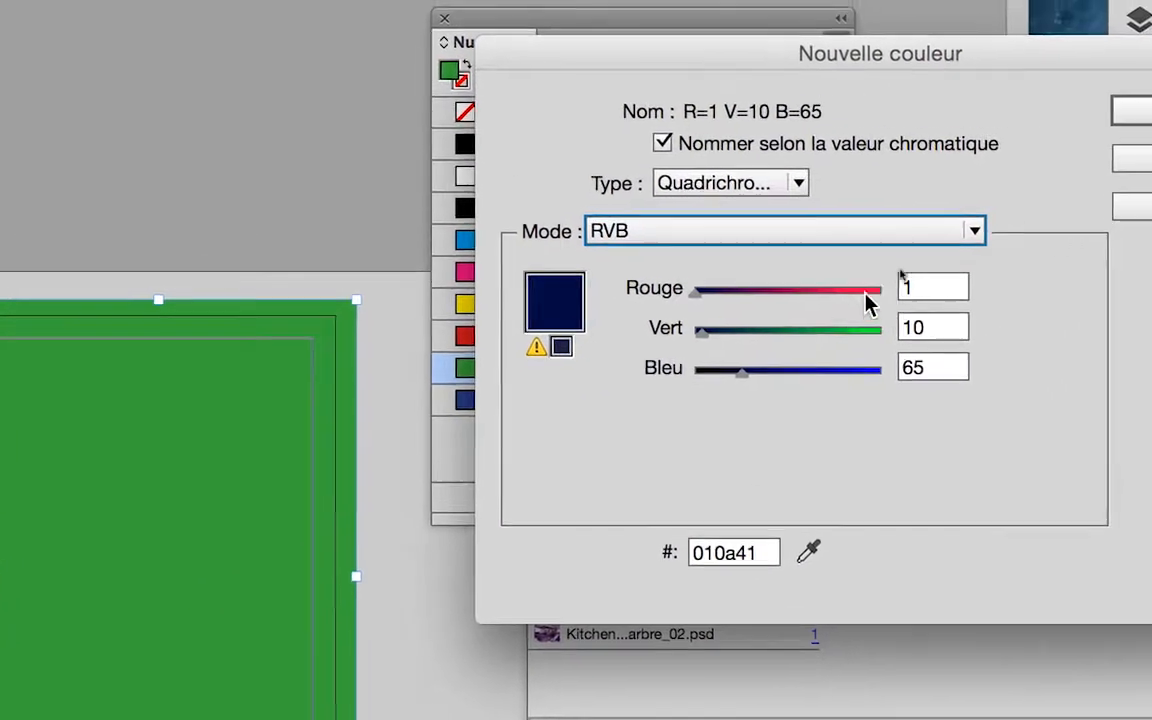
pyautogui.click(866, 291)
pyautogui.moveTo(865, 370); pyautogui.dragTo(869, 370)
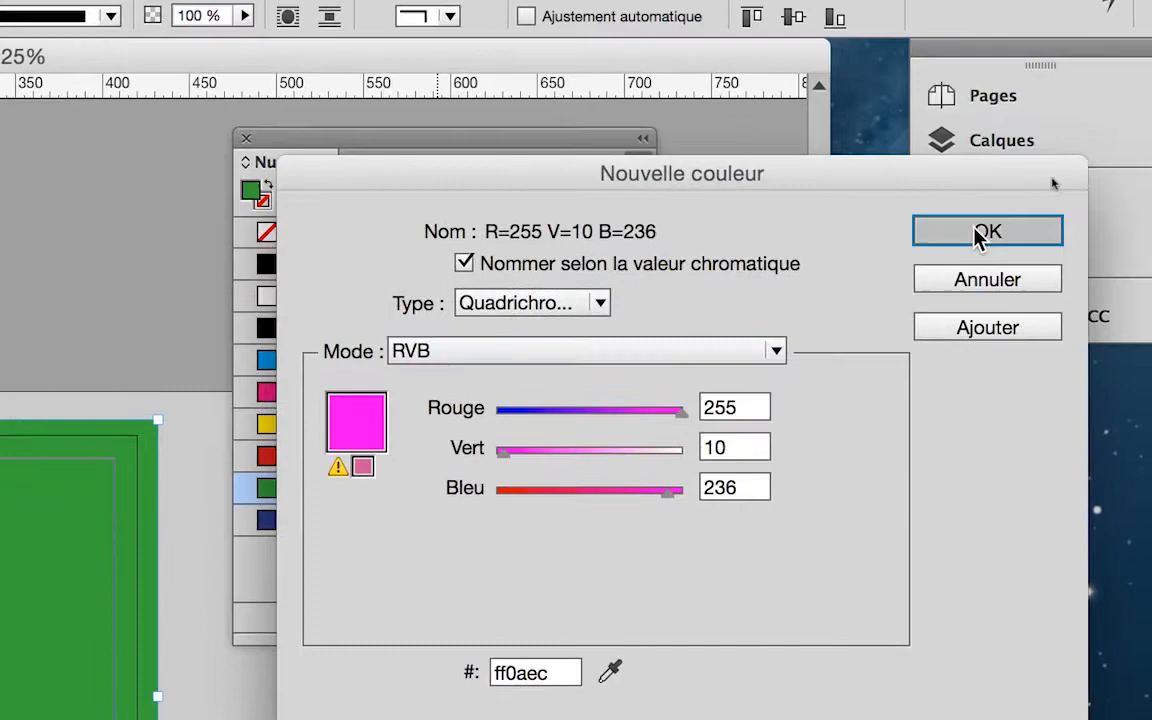
pyautogui.click(1053, 170)
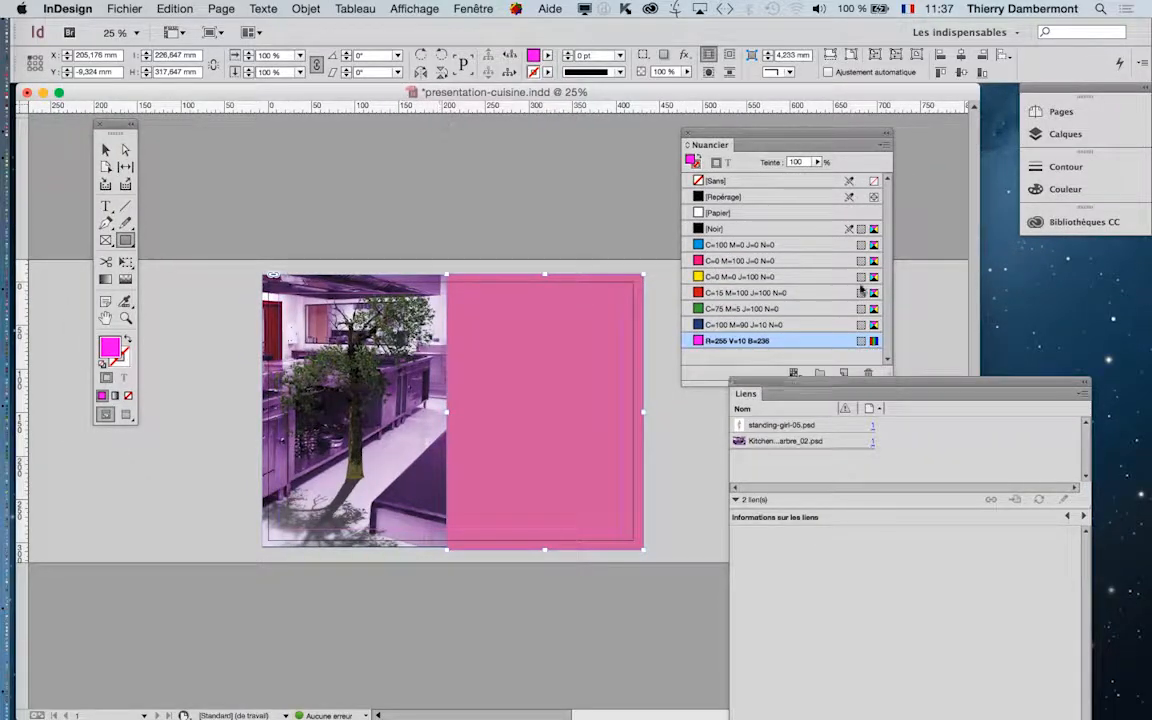
# Step: Widen and reposition the Nuancier swatches, and set the document's transparency blend space to RVB
pyautogui.moveTo(742, 139); pyautogui.dragTo(717, 104)
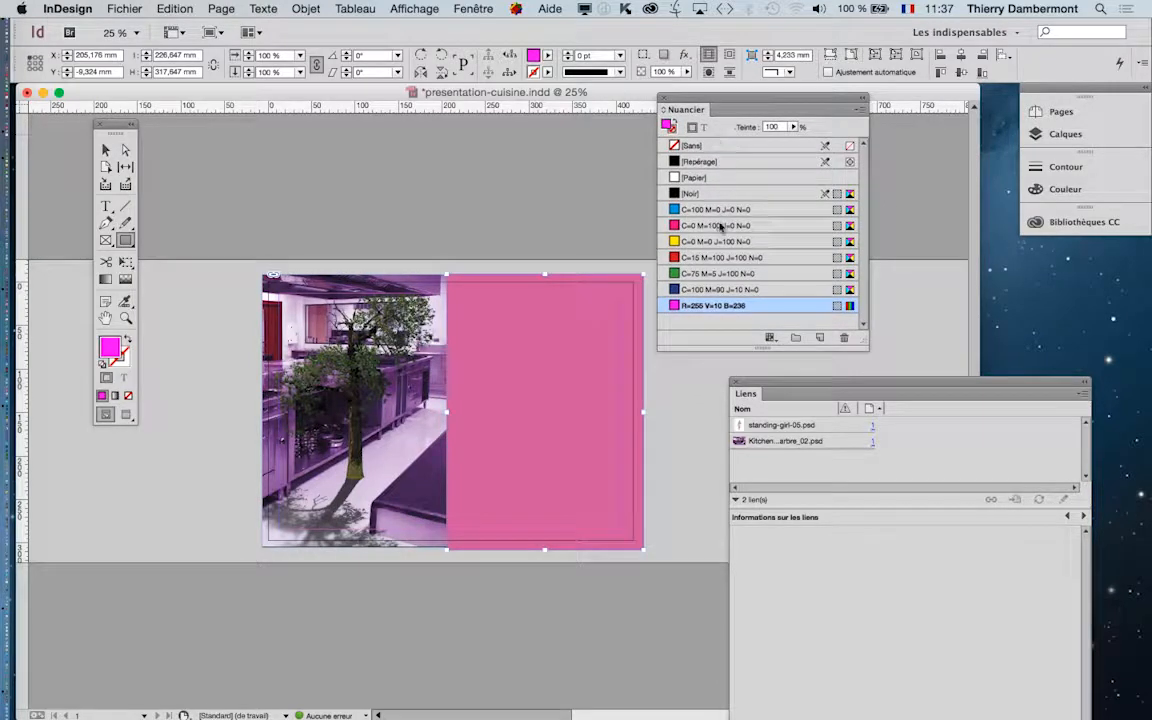
pyautogui.moveTo(861, 344); pyautogui.dragTo(897, 358)
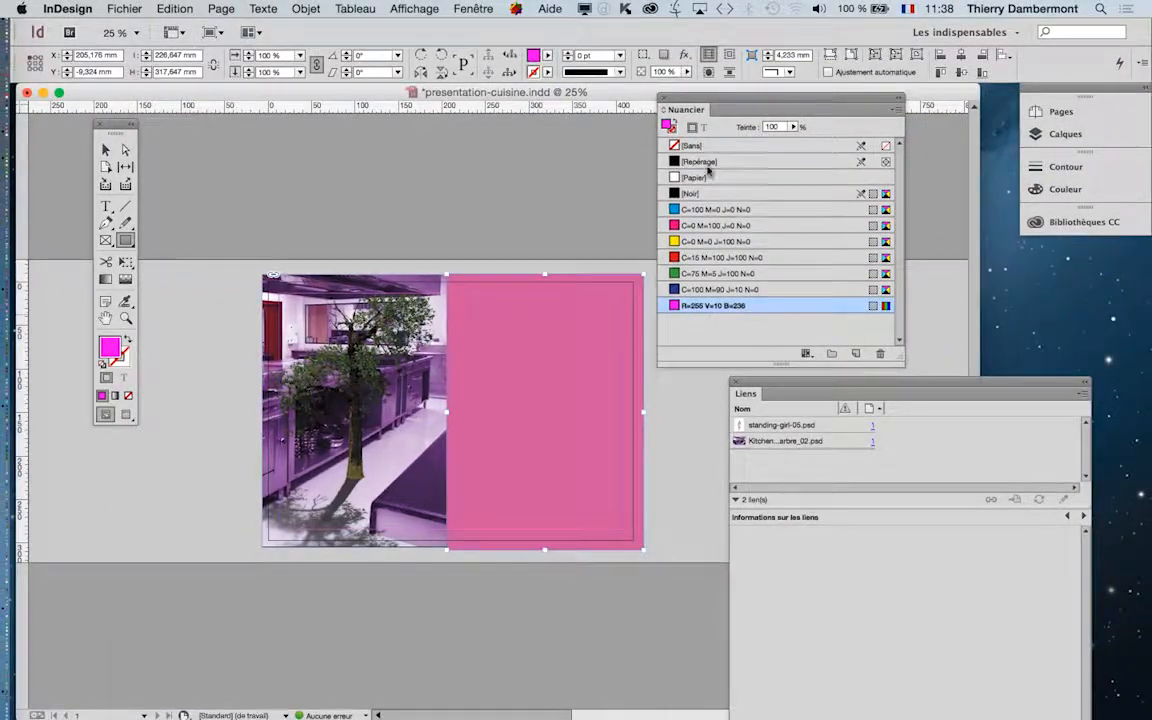
pyautogui.moveTo(699, 97); pyautogui.dragTo(781, 121)
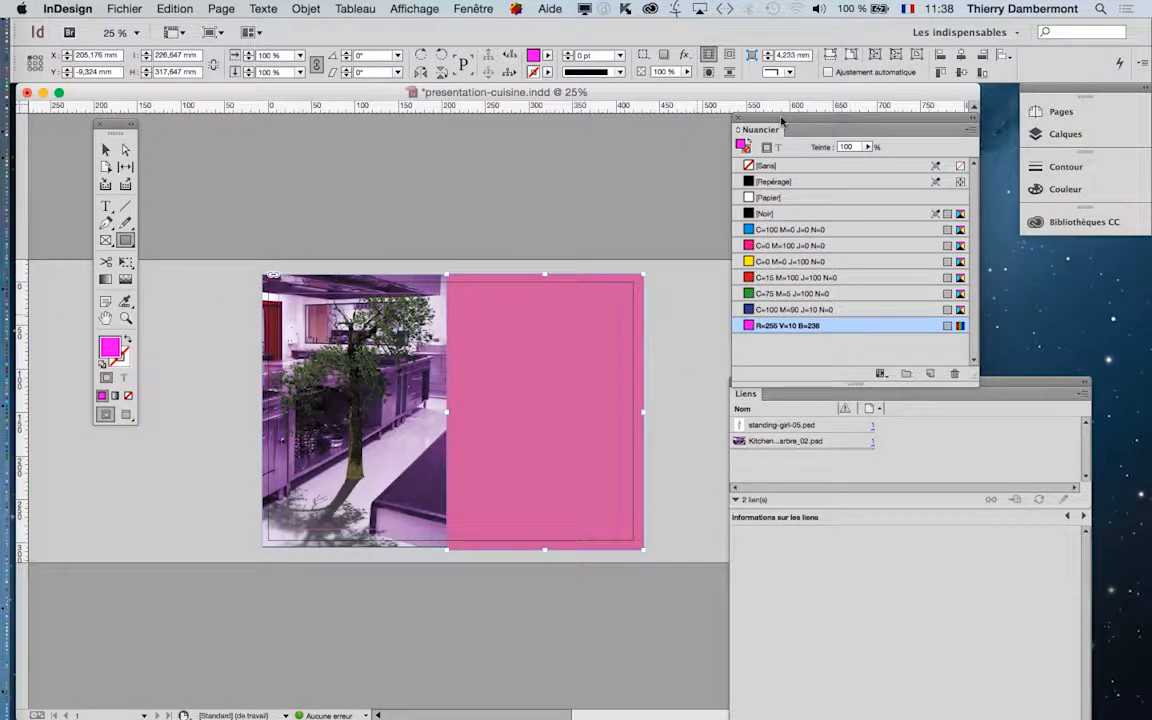
pyautogui.click(177, 9)
pyautogui.moveTo(360, 452)
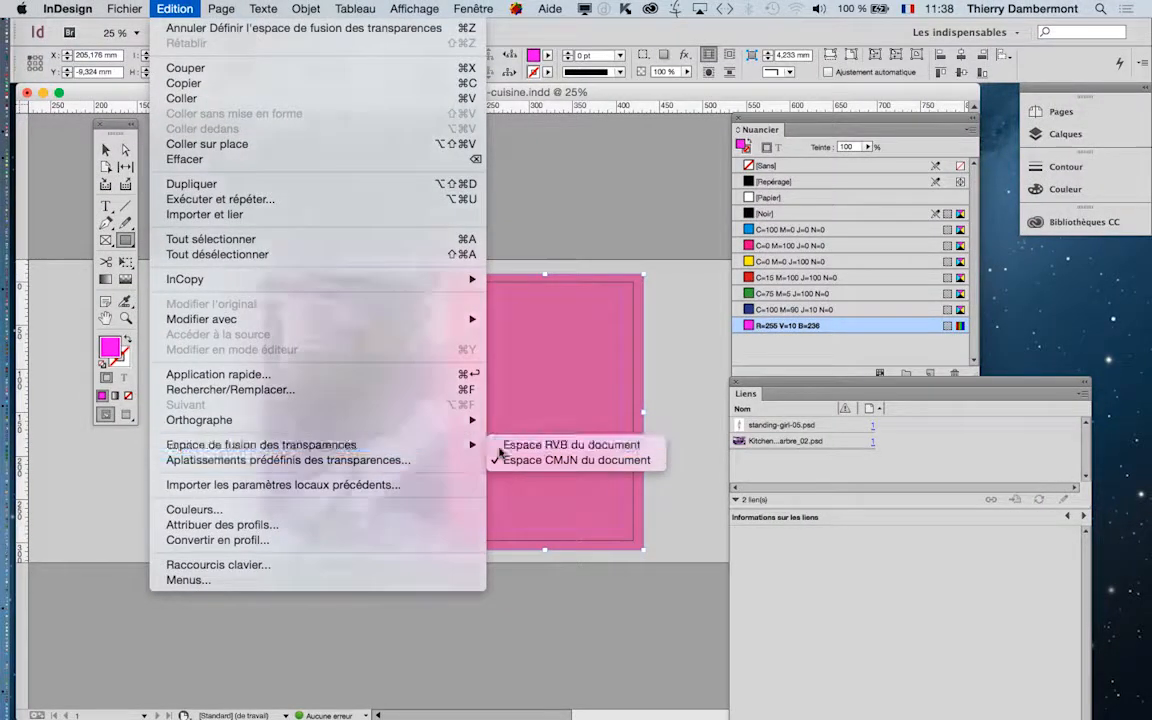
pyautogui.click(500, 451)
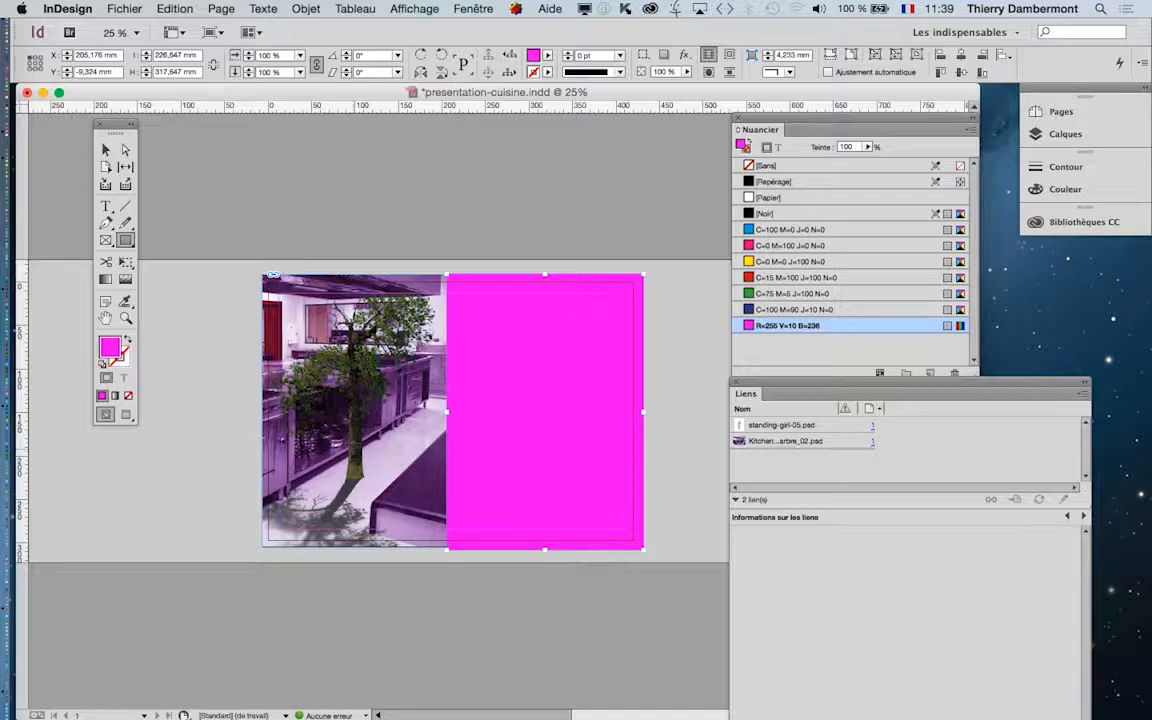
pyautogui.press('super+equal')
pyautogui.scroll(-1, 360, 420)
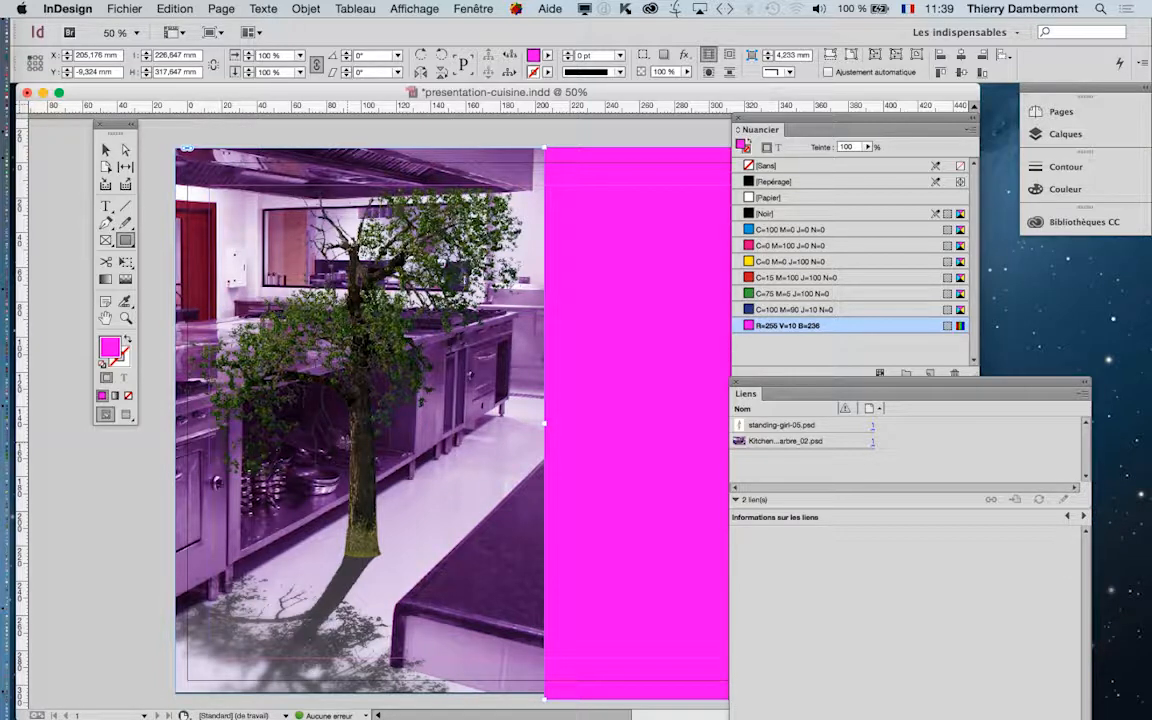
pyautogui.press('super+minus')
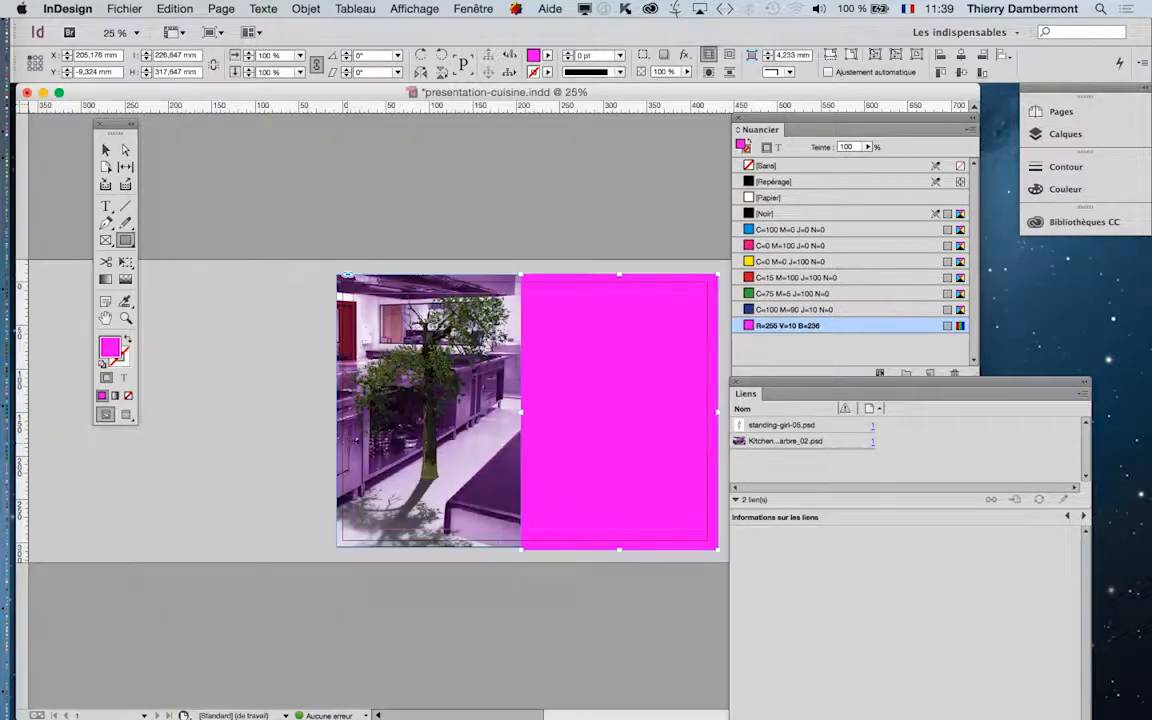
pyautogui.moveTo(478, 367); pyautogui.dragTo(400, 367)
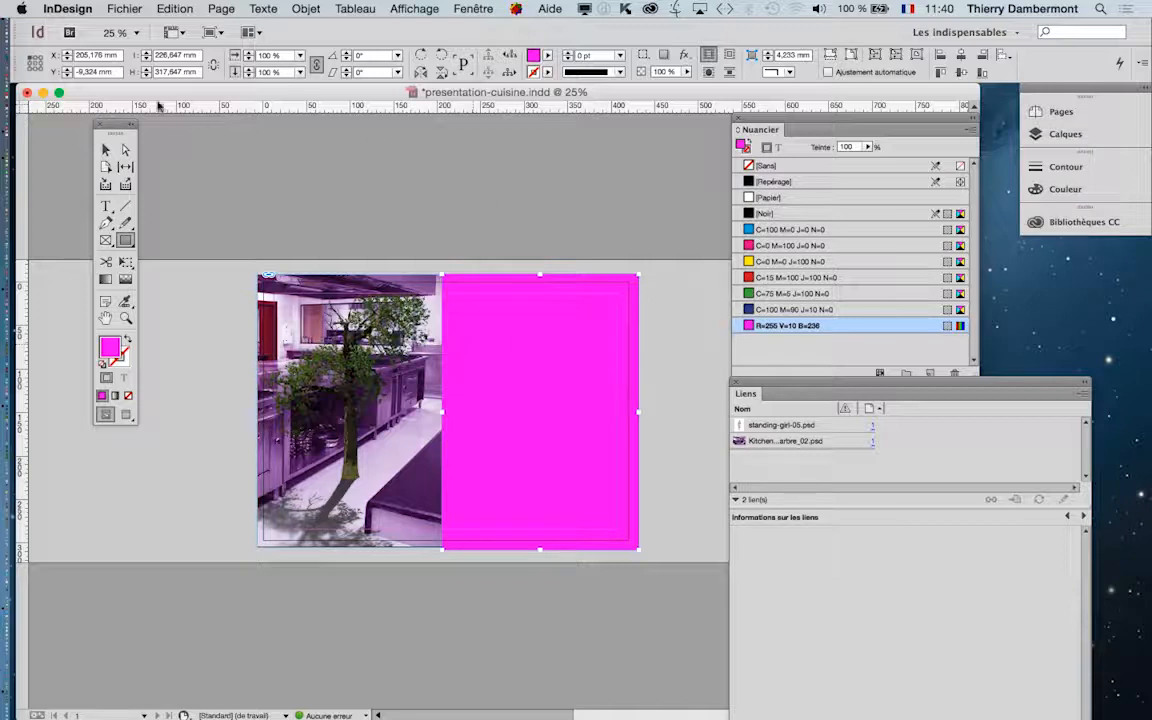
# Step: Move the tool palette away from the spread and select the magenta rectangle with the Selection tool
pyautogui.click(106, 149)
pyautogui.moveTo(118, 127); pyautogui.dragTo(79, 135)
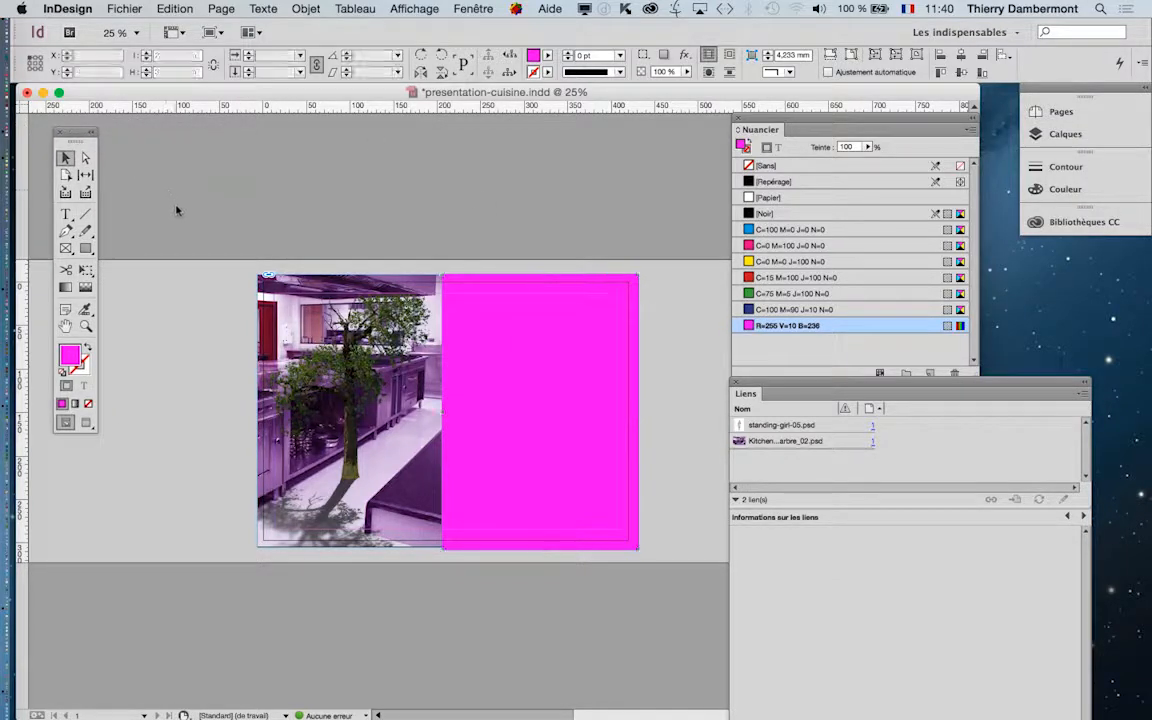
pyautogui.click(226, 262)
pyautogui.click(530, 384)
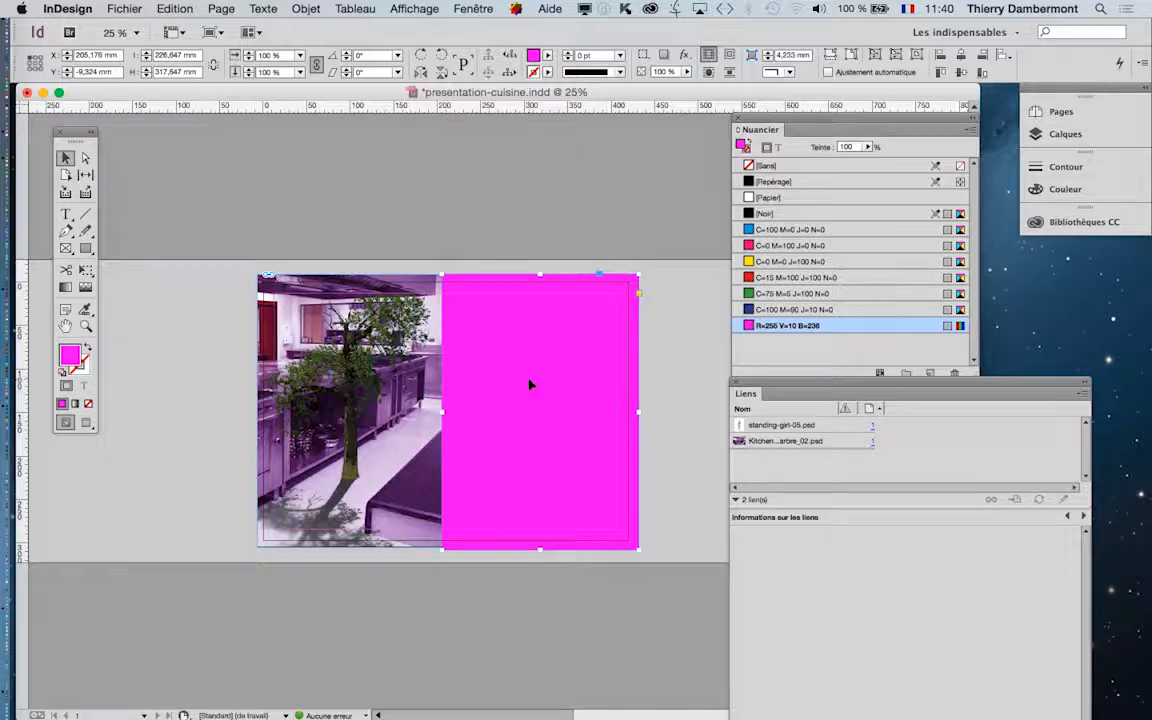
# Step: Show the document's layers, expand Calque 1 to list its objects, and float the list over the spread
pyautogui.moveTo(737, 392); pyautogui.dragTo(673, 225)
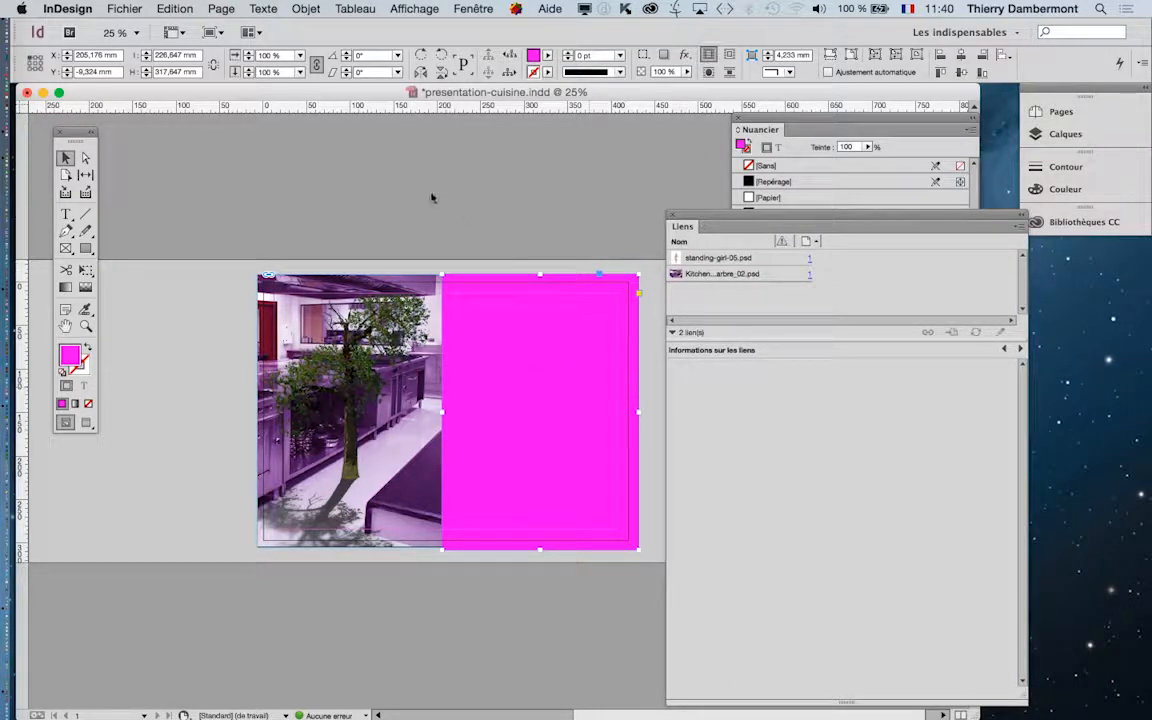
pyautogui.click(458, 8)
pyautogui.moveTo(508, 172)
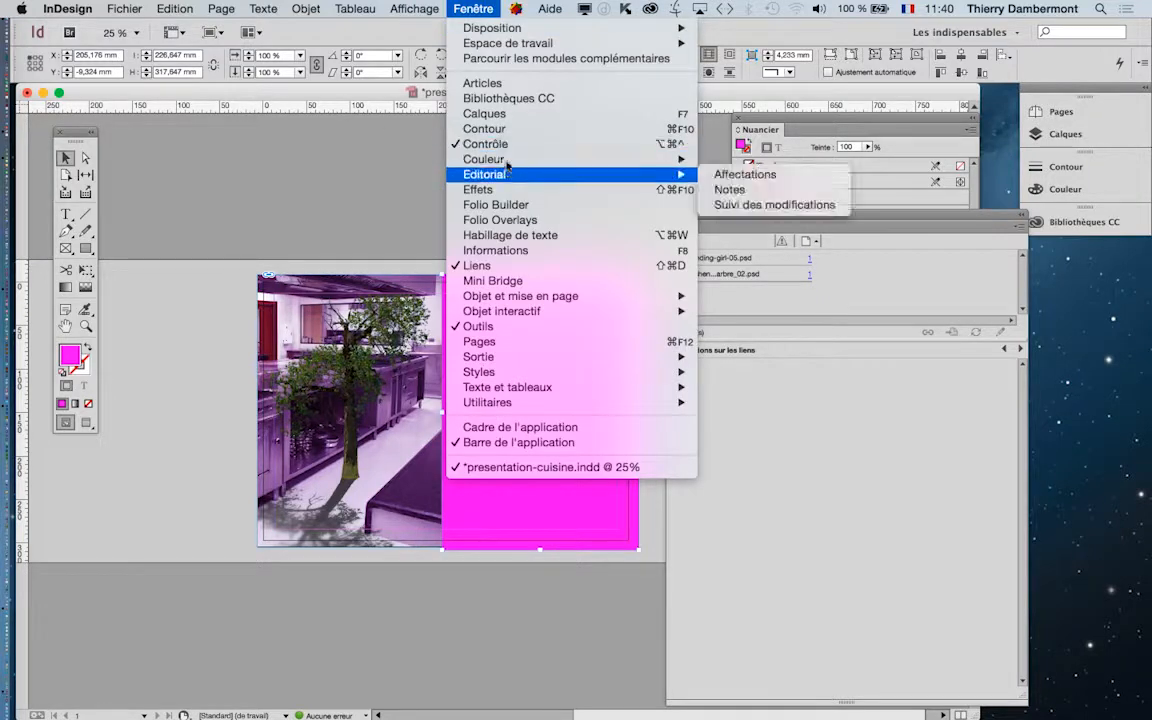
pyautogui.click(485, 113)
pyautogui.click(891, 117)
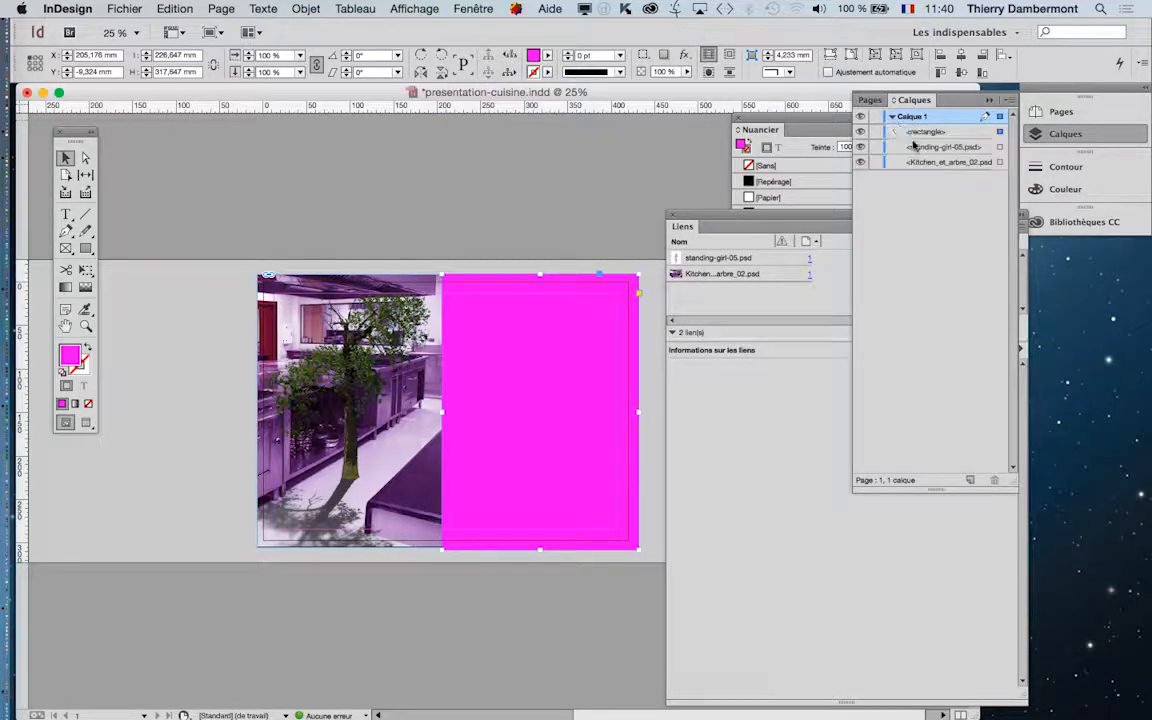
pyautogui.moveTo(919, 101); pyautogui.dragTo(490, 137)
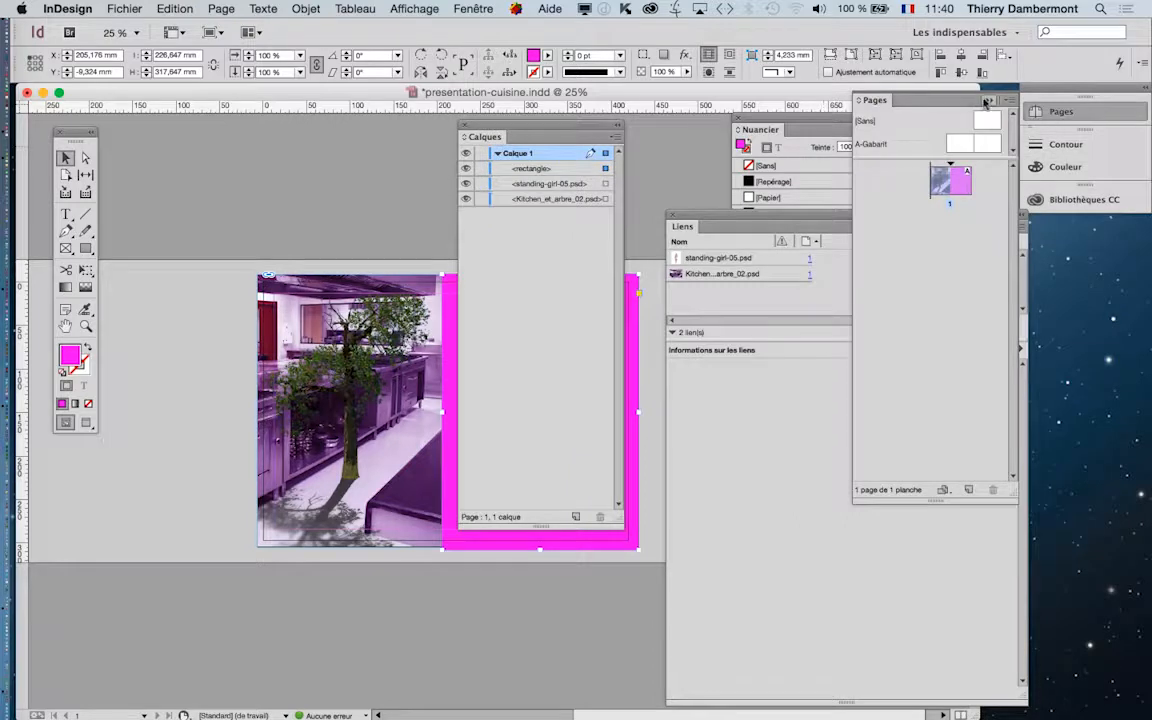
# Step: Collapse the floating Pages list, widen and shorten the Calques list, and toggle Calque 1's contents closed and open again
pyautogui.click(883, 98)
pyautogui.moveTo(617, 517); pyautogui.dragTo(858, 340)
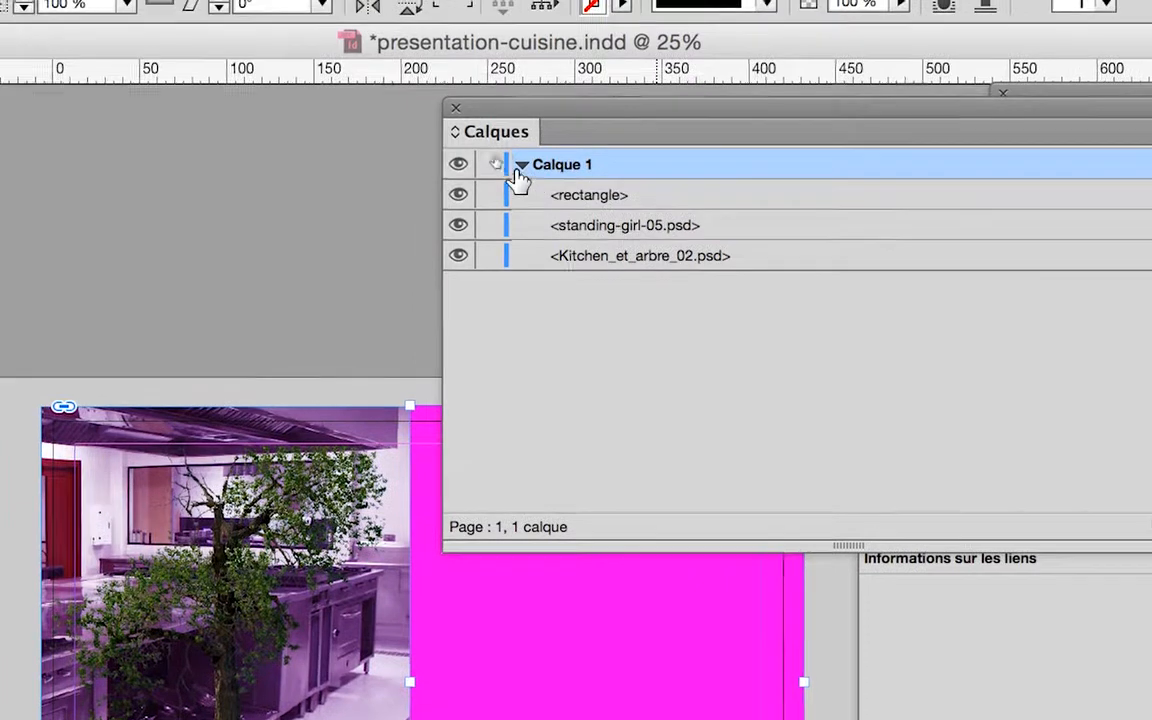
pyautogui.click(497, 153)
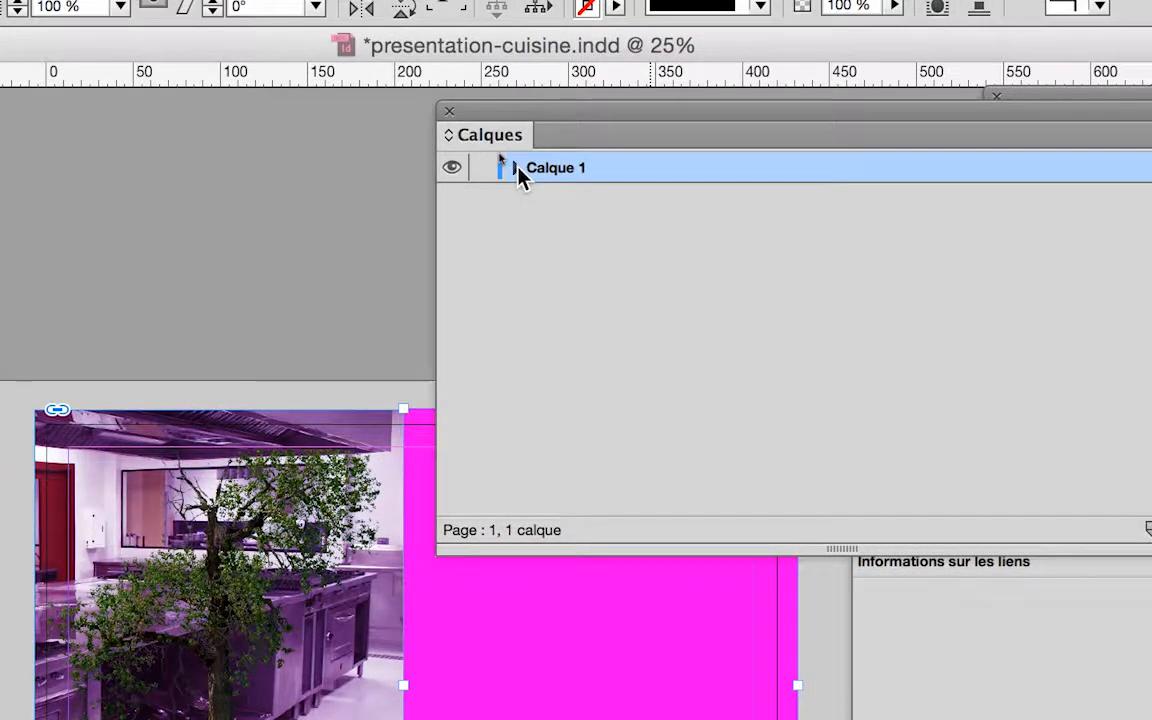
pyautogui.click(515, 169)
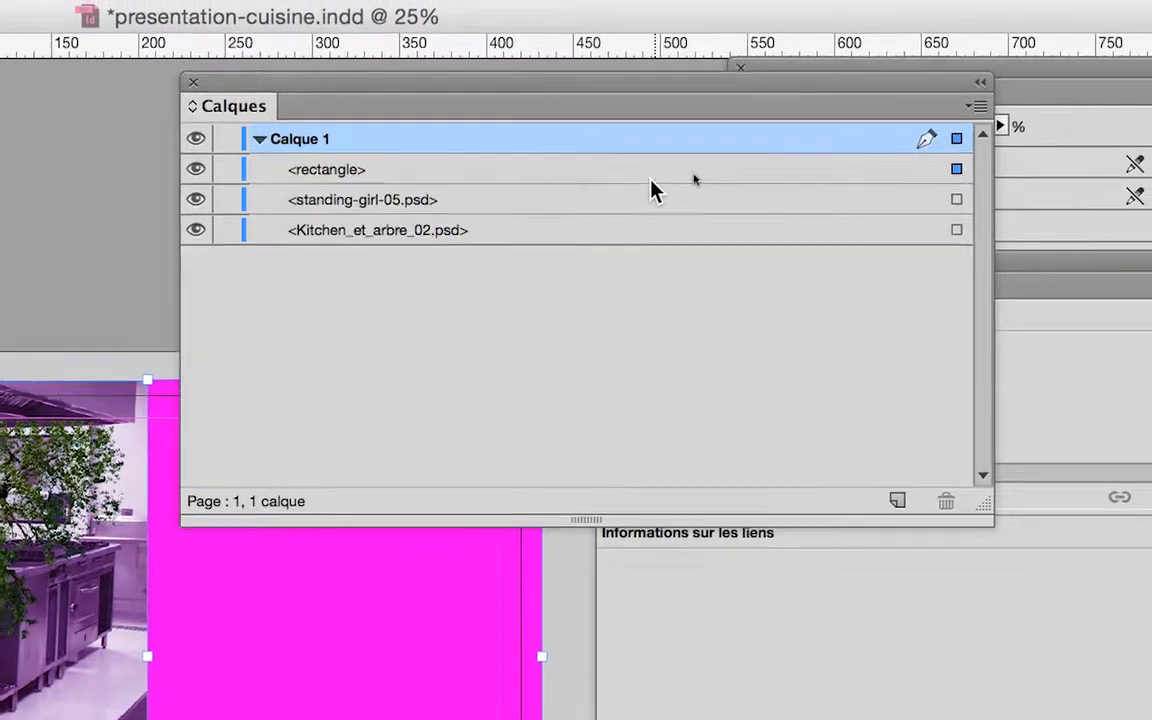
# Step: Move the rectangle beneath Kitchen_et_arbre_02.psd in Calque 1's stacking order and save the document
pyautogui.click(644, 172)
pyautogui.moveTo(648, 177); pyautogui.dragTo(649, 206)
pyautogui.moveTo(652, 162); pyautogui.dragTo(648, 207)
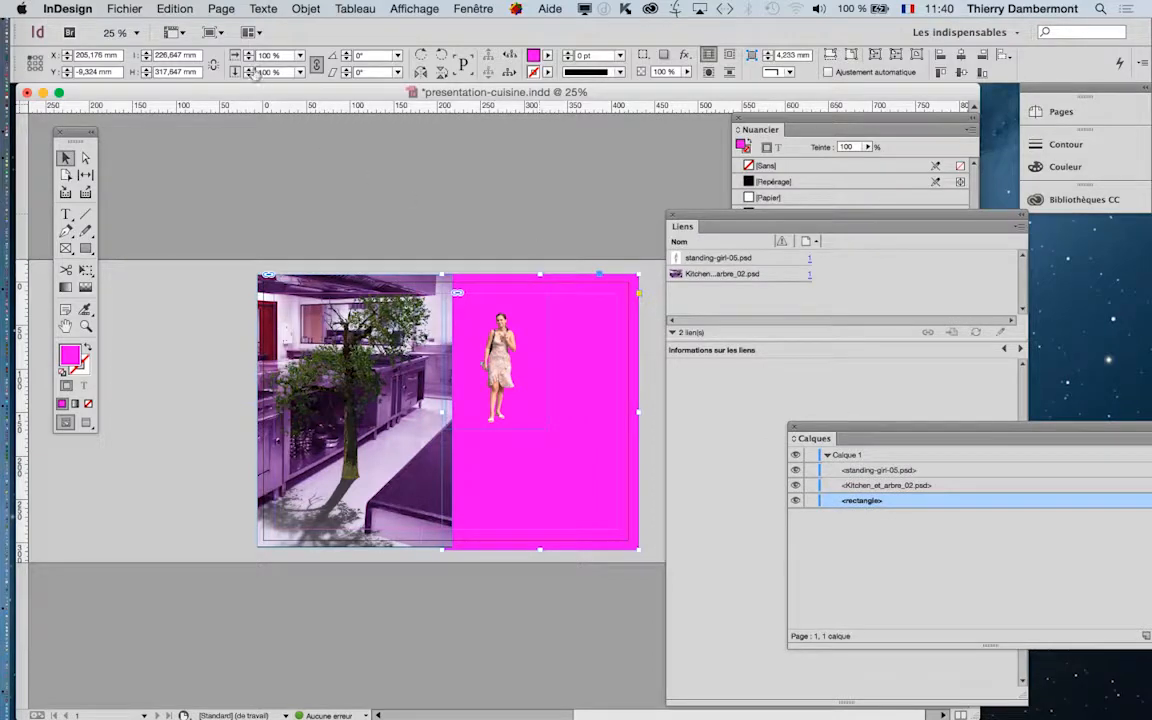
pyautogui.click(128, 9)
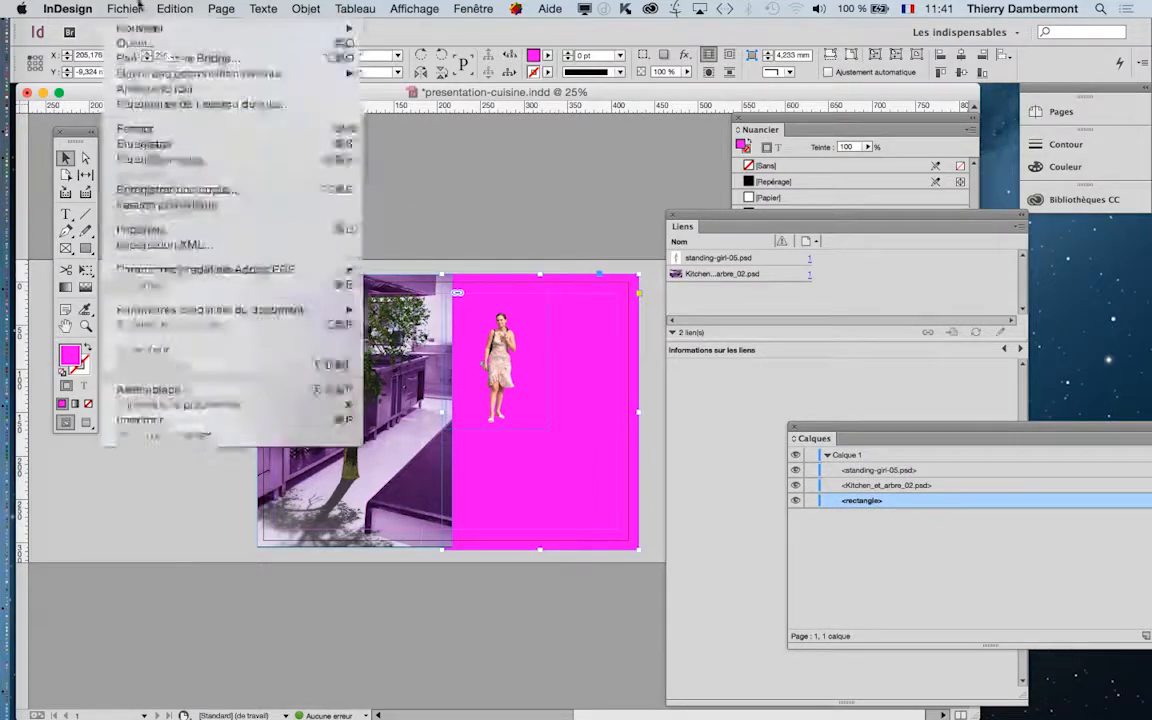
pyautogui.click(174, 148)
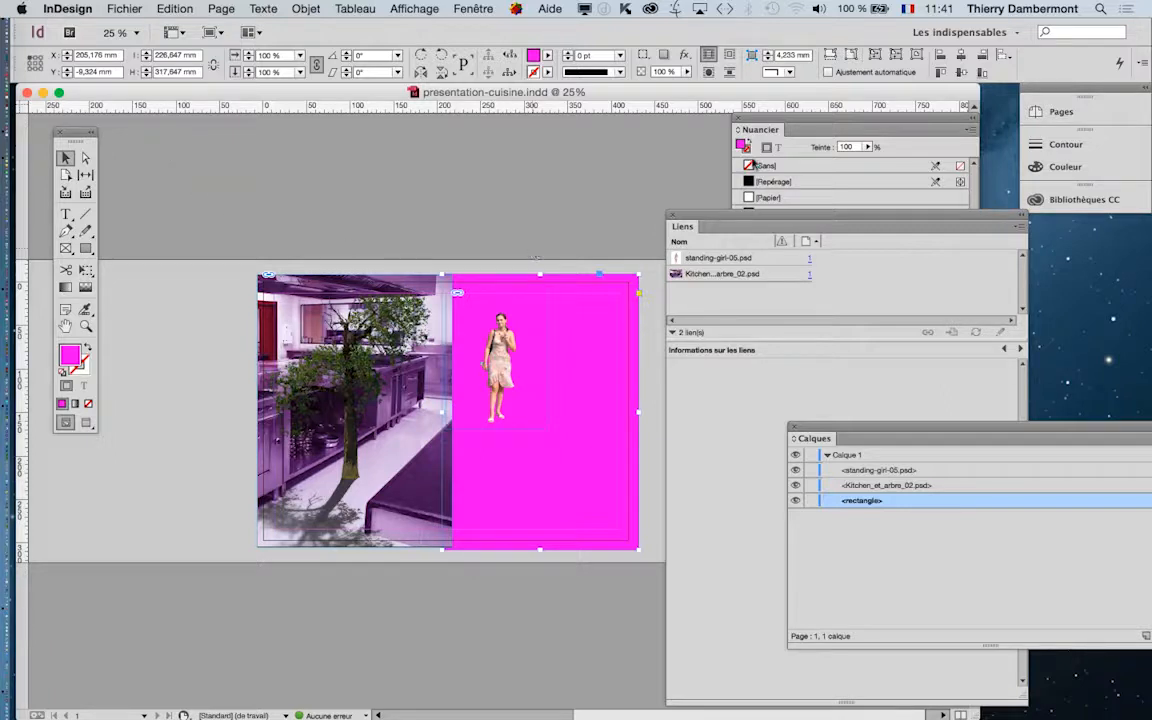
# Step: Reposition the Liens list below the spread and deselect the magenta rectangle
pyautogui.moveTo(690, 217); pyautogui.dragTo(498, 585)
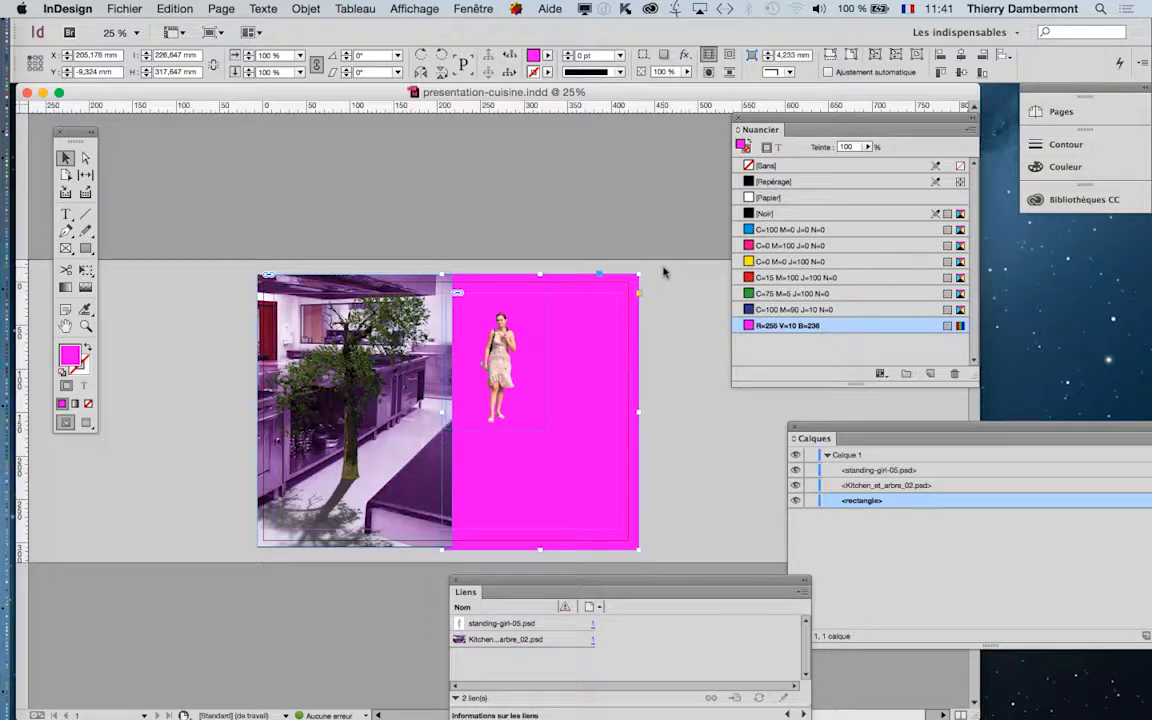
pyautogui.click(541, 96)
pyautogui.click(188, 288)
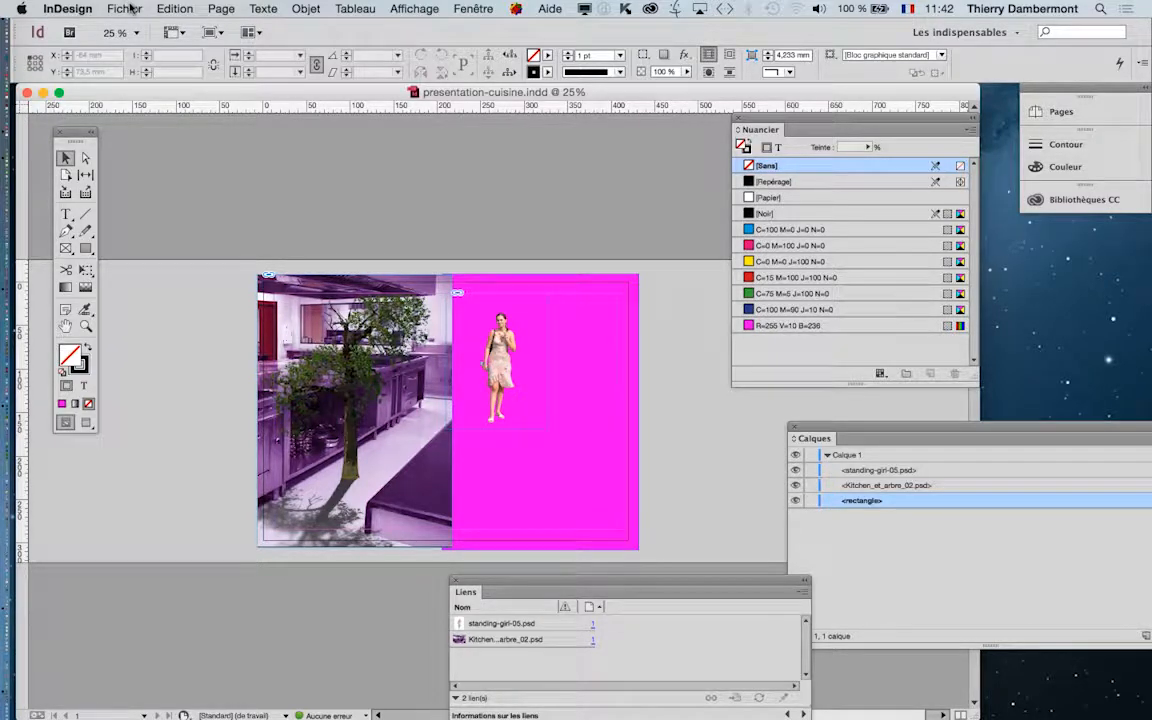
# Step: Start exporting the document as presentation-cuisine.pdf in the troisieme jour folder, with the format Adobe PDF (impression)
pyautogui.click(131, 8)
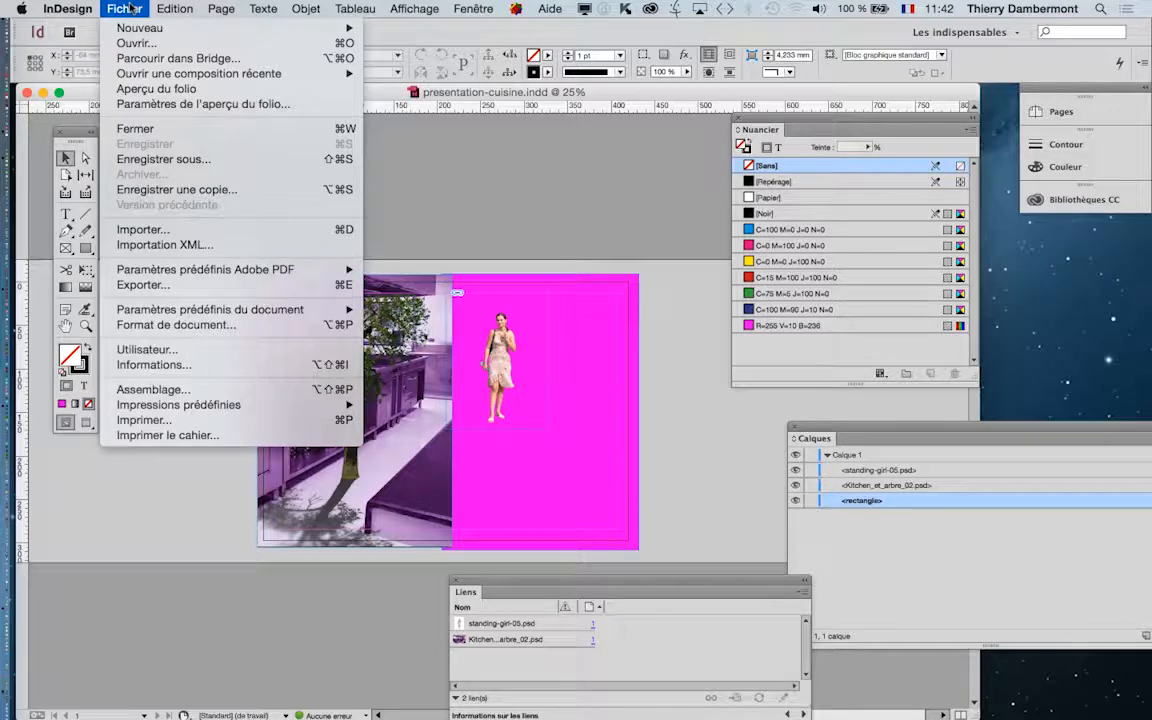
pyautogui.click(142, 285)
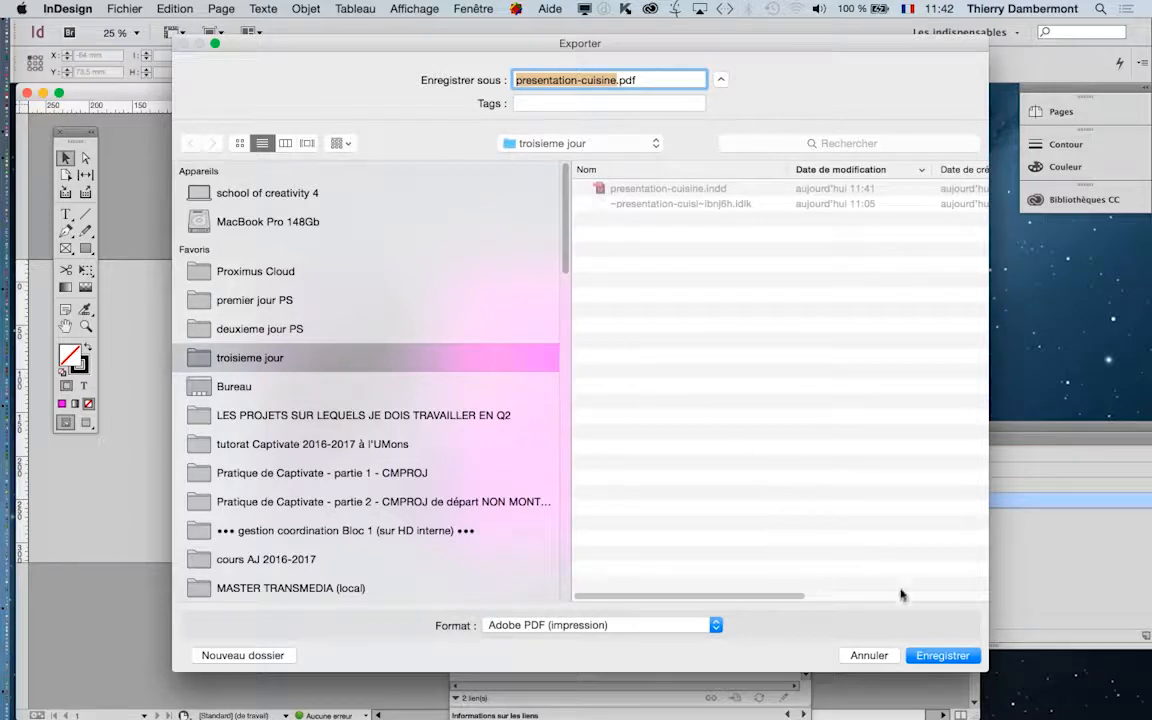
pyautogui.moveTo(987, 671); pyautogui.dragTo(974, 495)
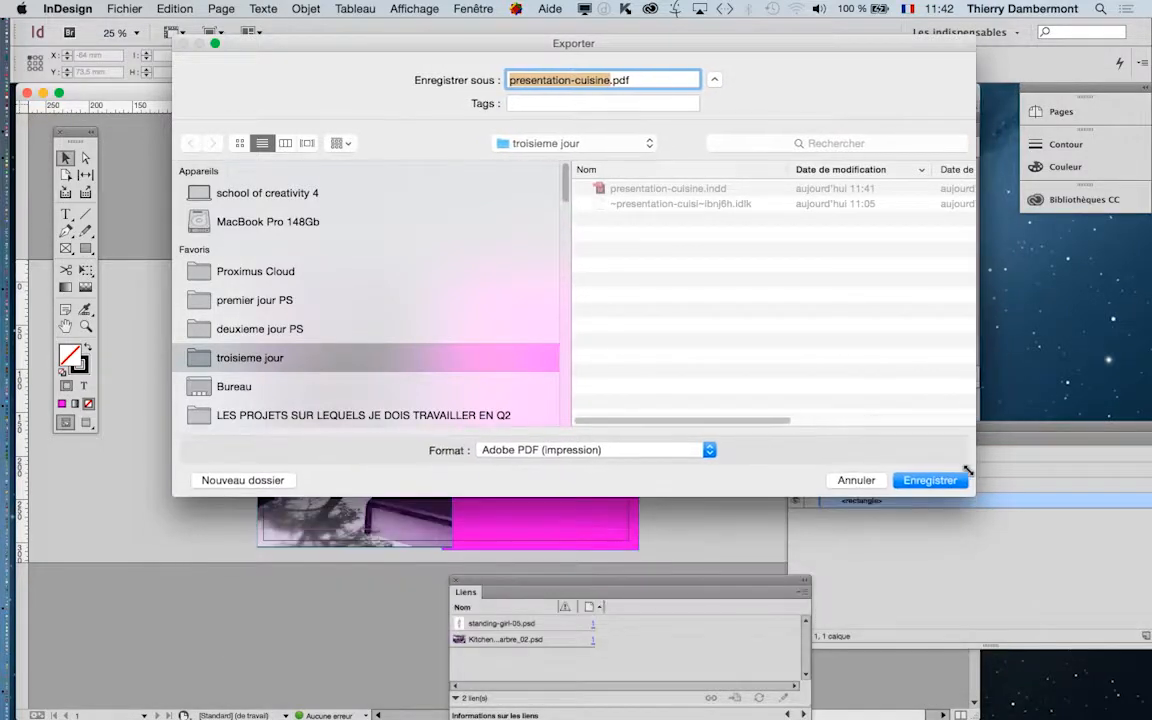
pyautogui.moveTo(711, 45); pyautogui.dragTo(675, 135)
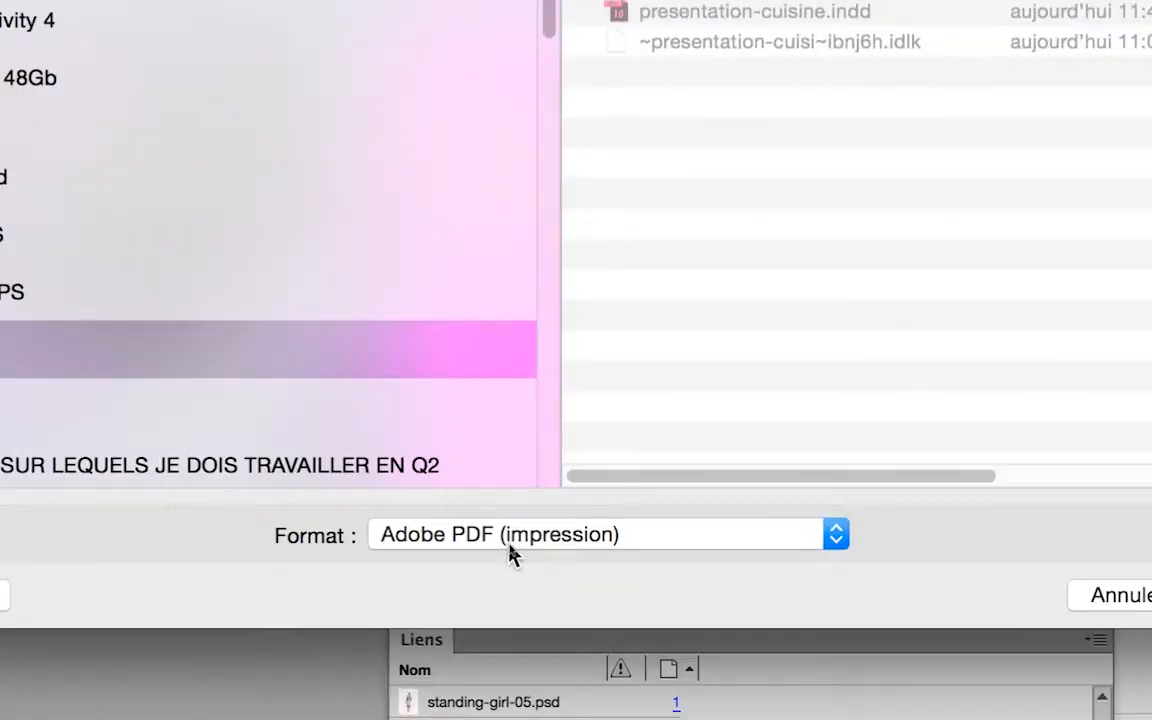
pyautogui.click(511, 555)
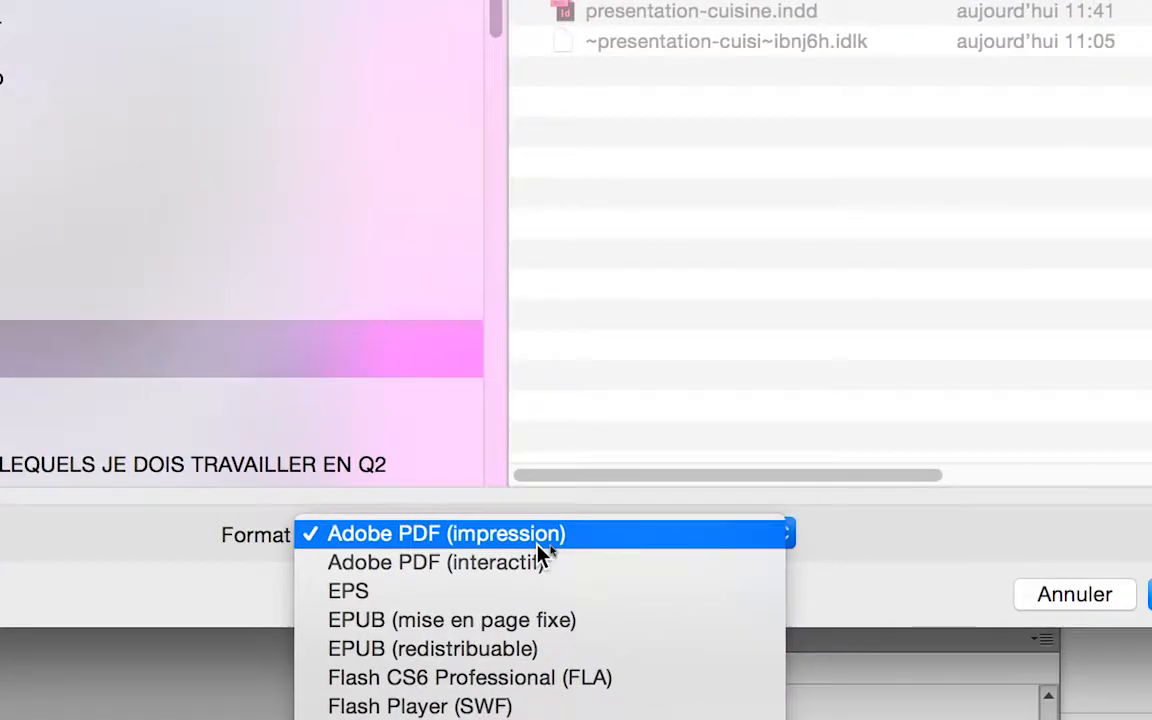
pyautogui.click(594, 545)
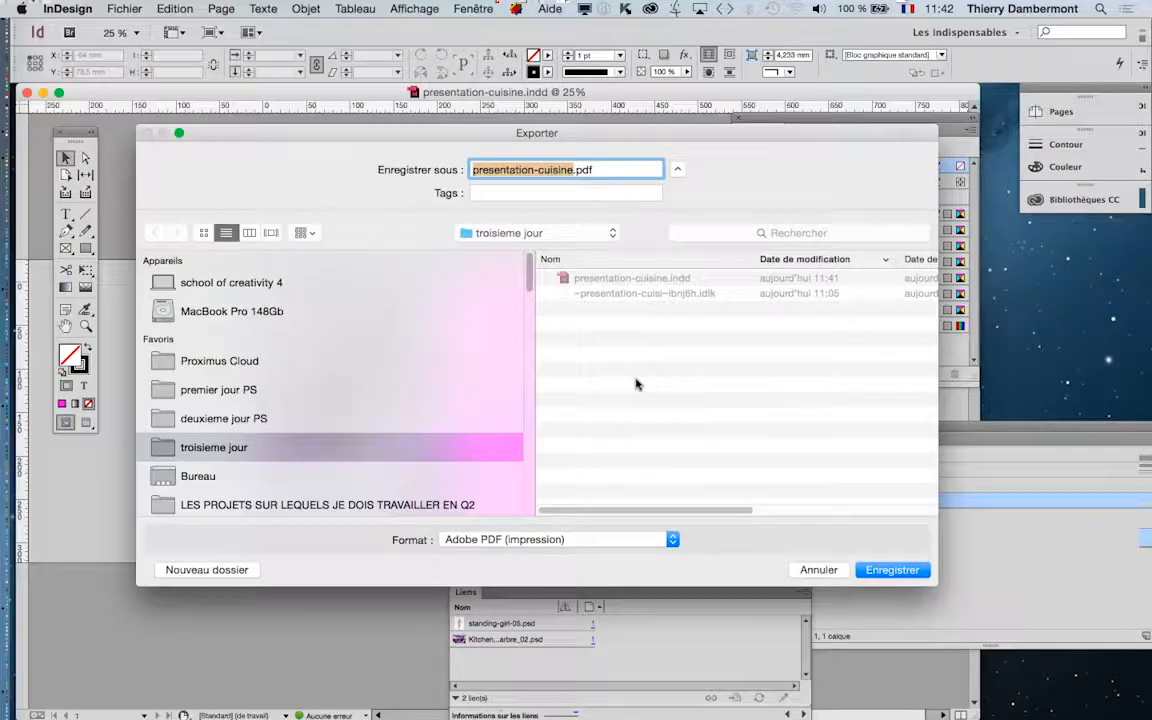
pyautogui.click(889, 570)
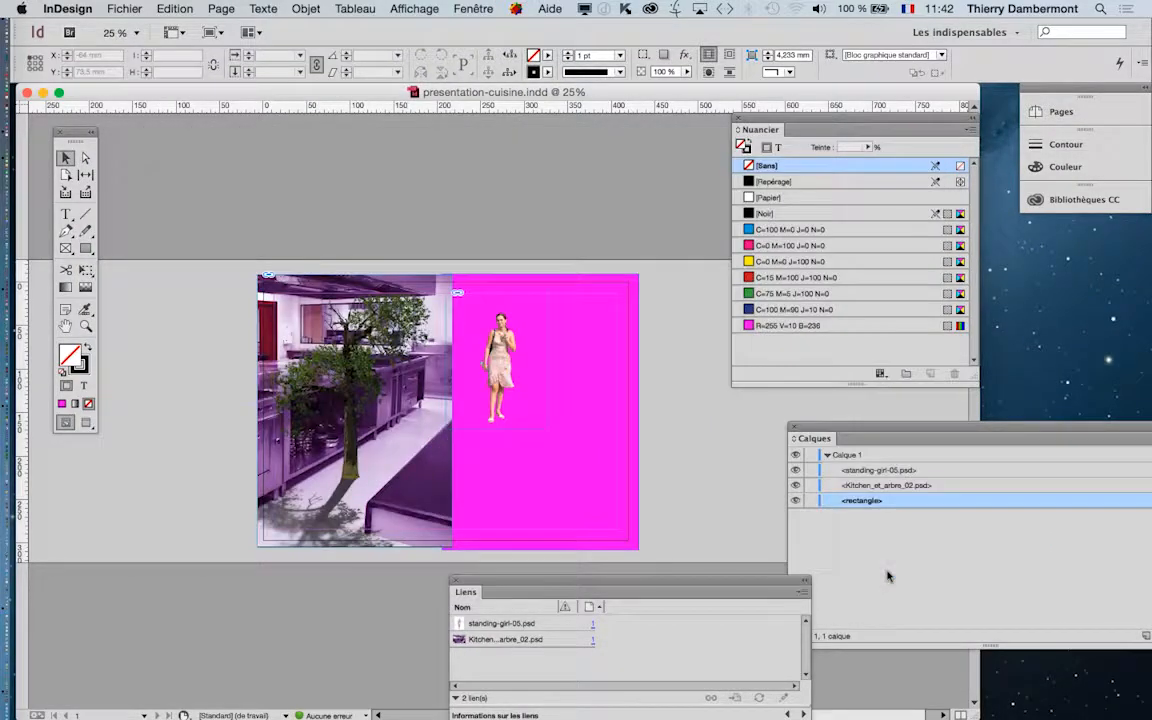
# Step: Reposition the PDF export dialog higher on the screen and turn on Afficher le PDF après exportation
pyautogui.moveTo(533, 108); pyautogui.dragTo(595, 104)
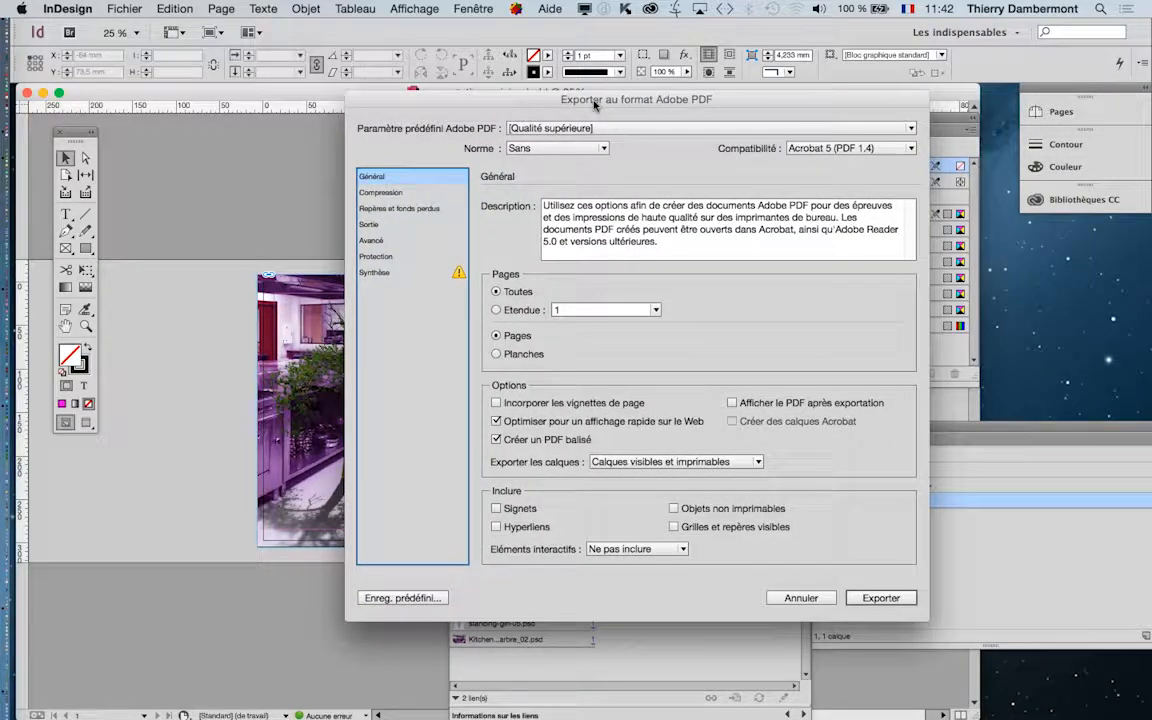
pyautogui.moveTo(595, 104); pyautogui.dragTo(600, 94)
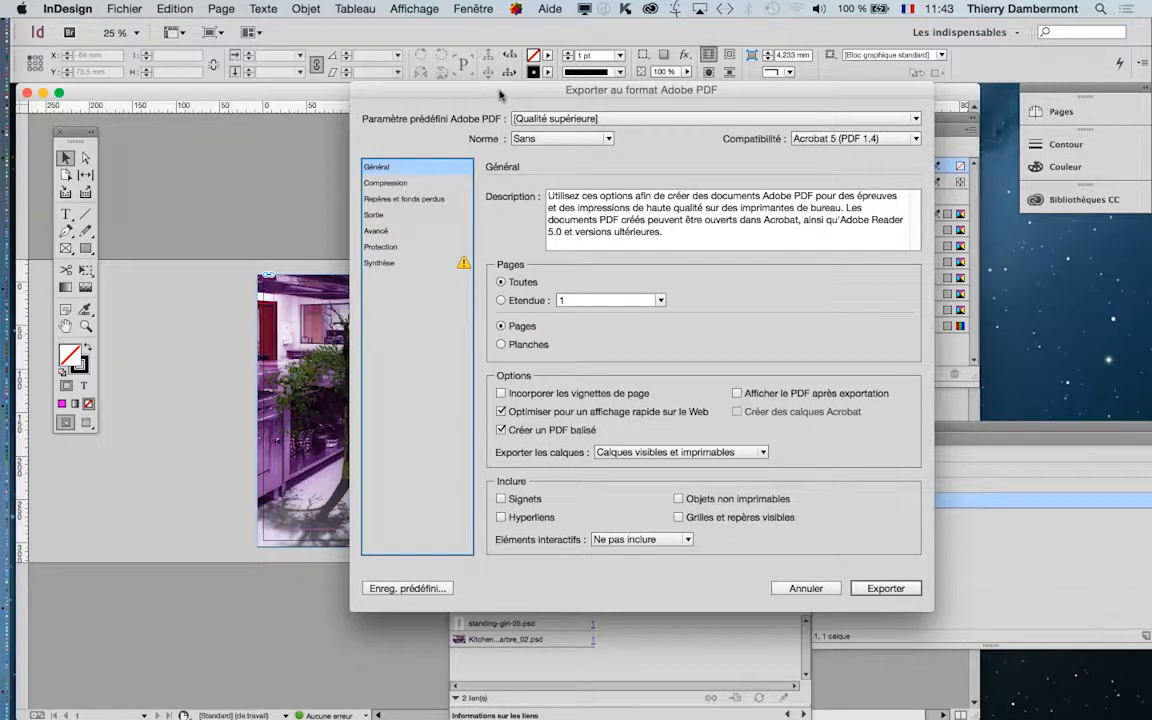
pyautogui.moveTo(481, 91)
pyautogui.mouseDown()
pyautogui.moveTo(716, 188)
pyautogui.moveTo(617, 80)
pyautogui.moveTo(479, 66)
pyautogui.mouseUp()
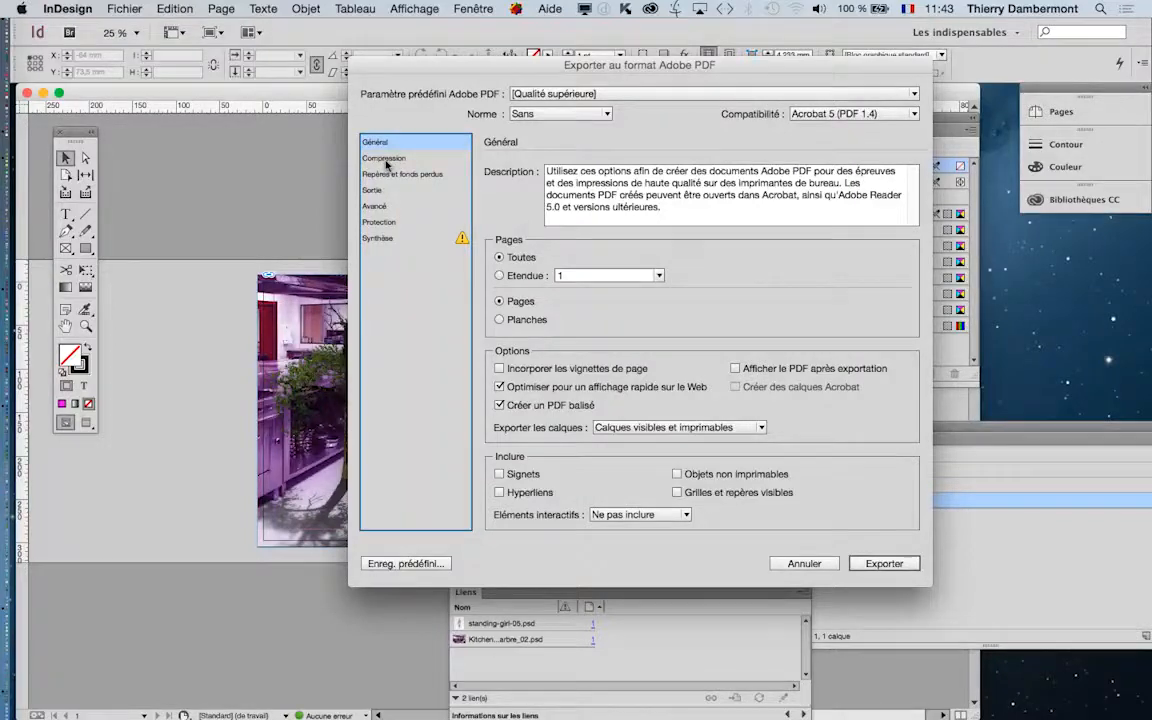
pyautogui.press('alt')
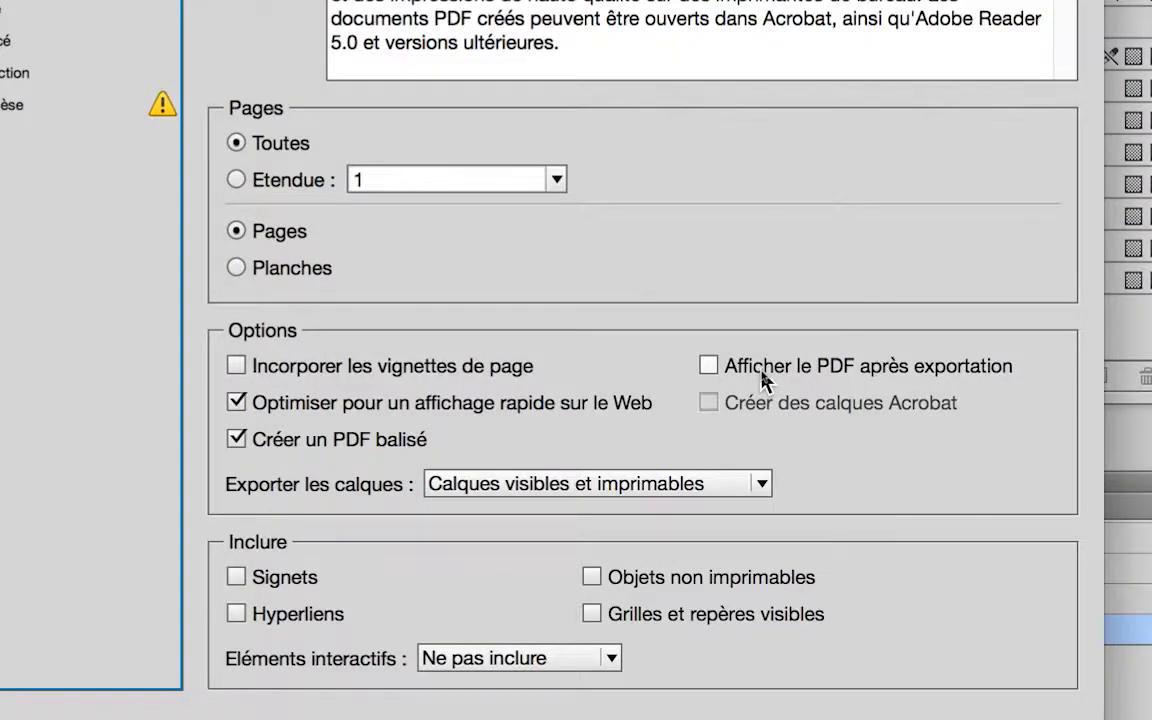
pyautogui.click(762, 372)
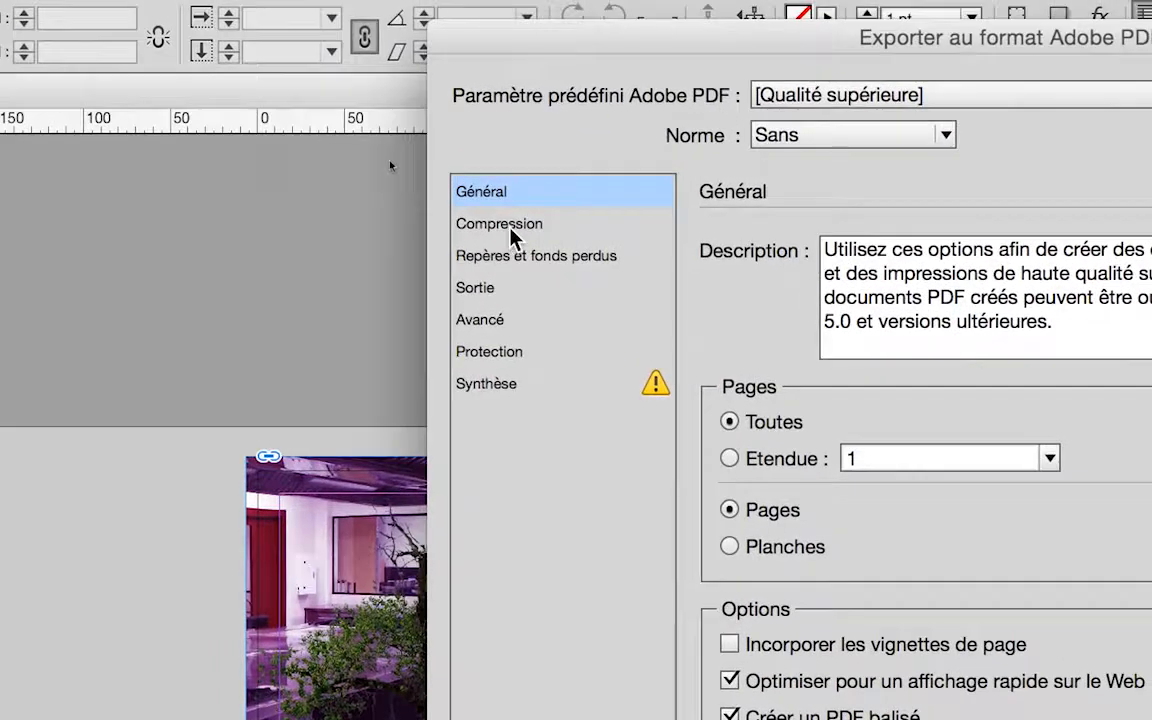
# Step: In the PDF compression settings, set the downsampling threshold to 300 pixels par pouce for both colour and greyscale images
pyautogui.click(512, 236)
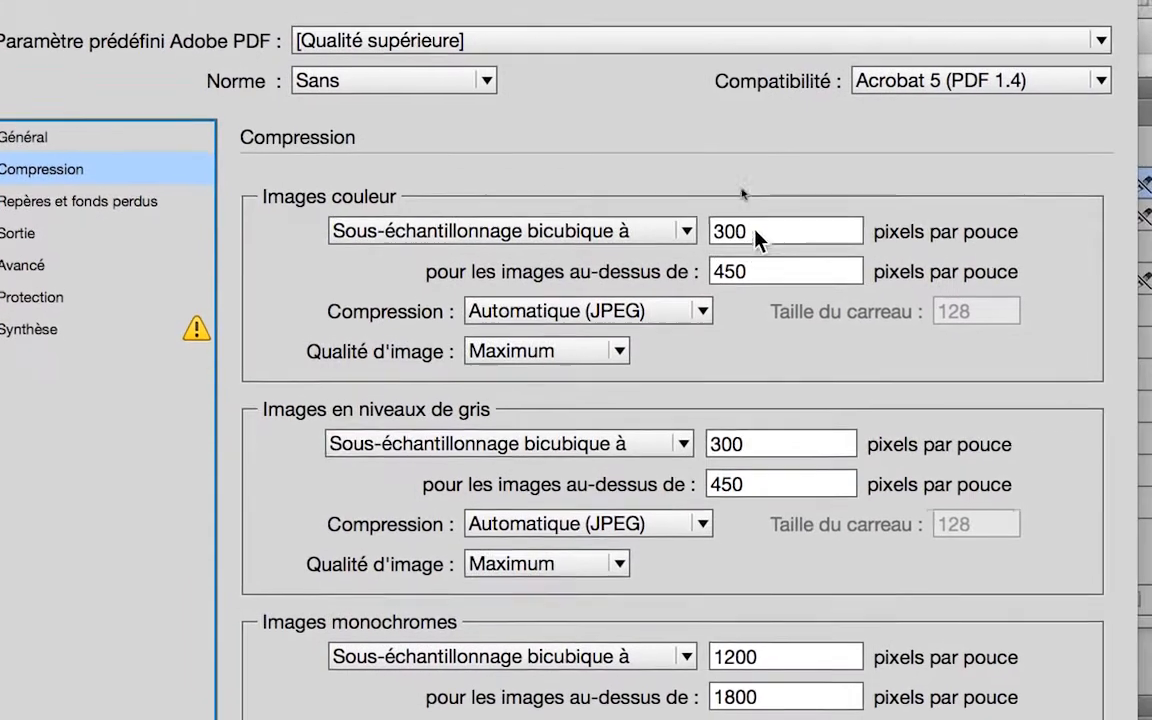
pyautogui.doubleClick(828, 231)
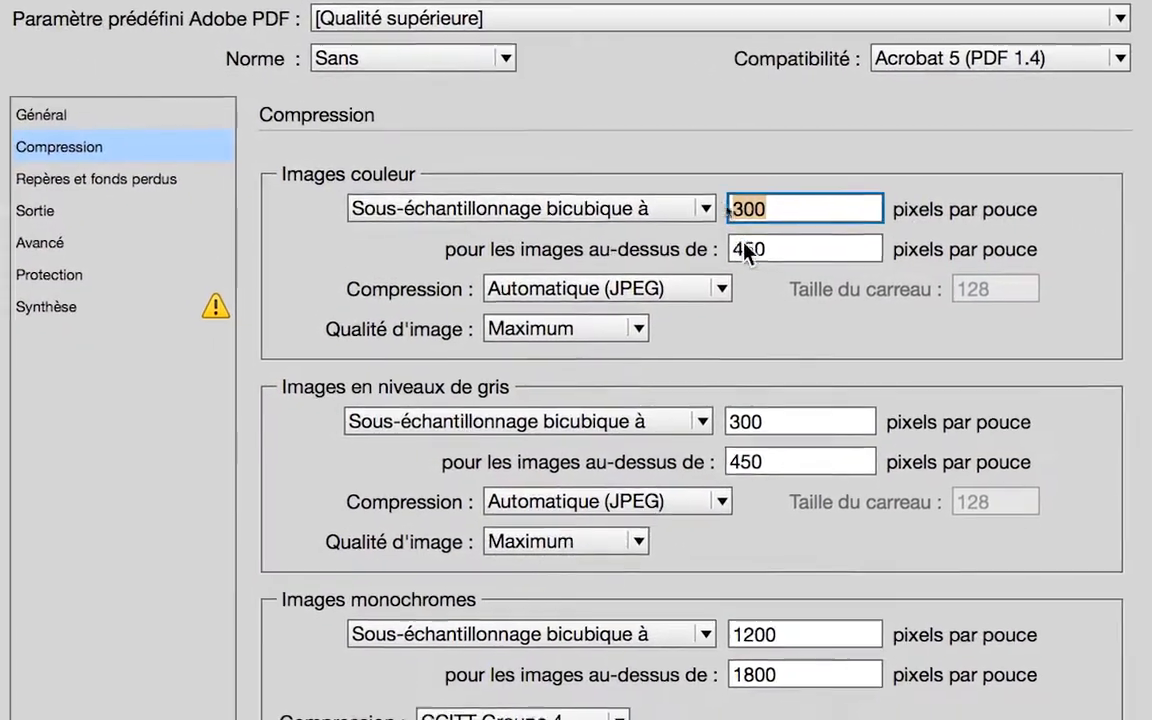
pyautogui.press('Tab')
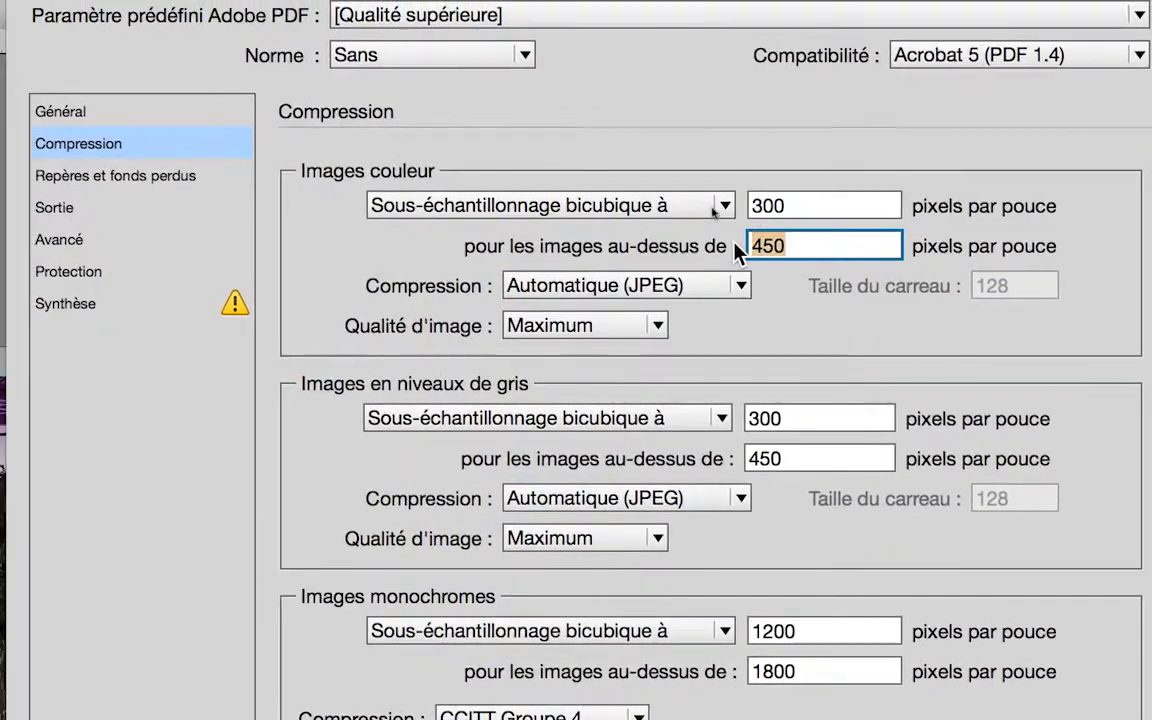
pyautogui.write('300')
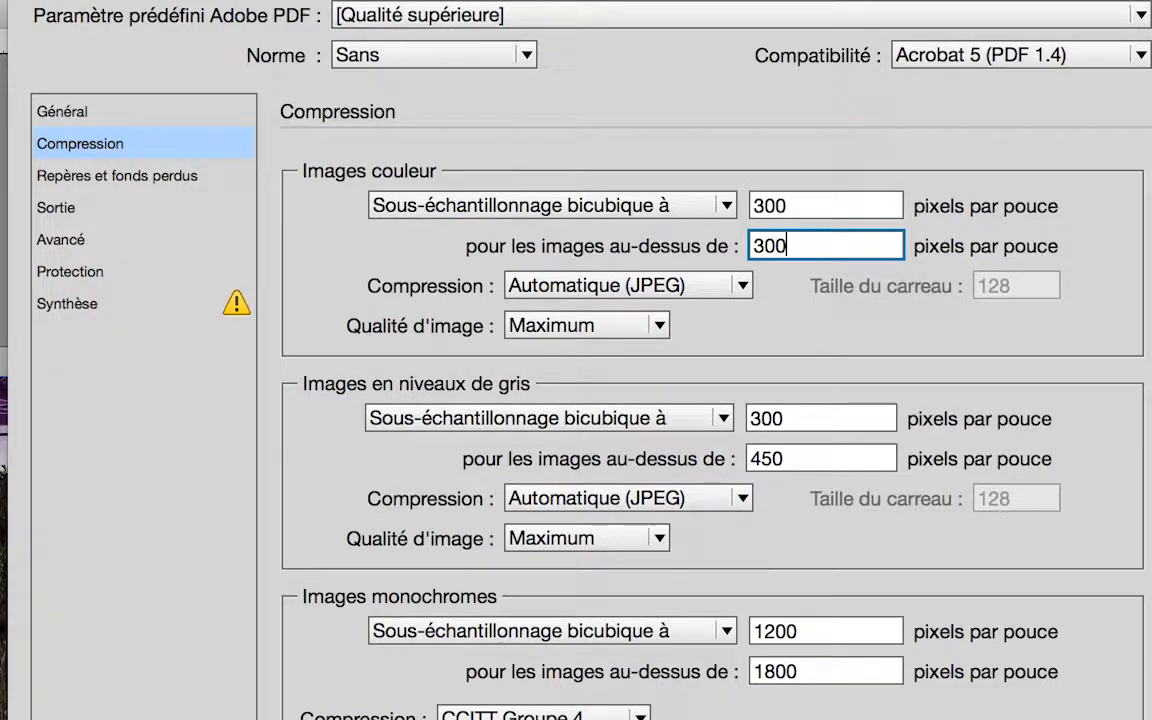
pyautogui.moveTo(803, 246); pyautogui.dragTo(753, 246)
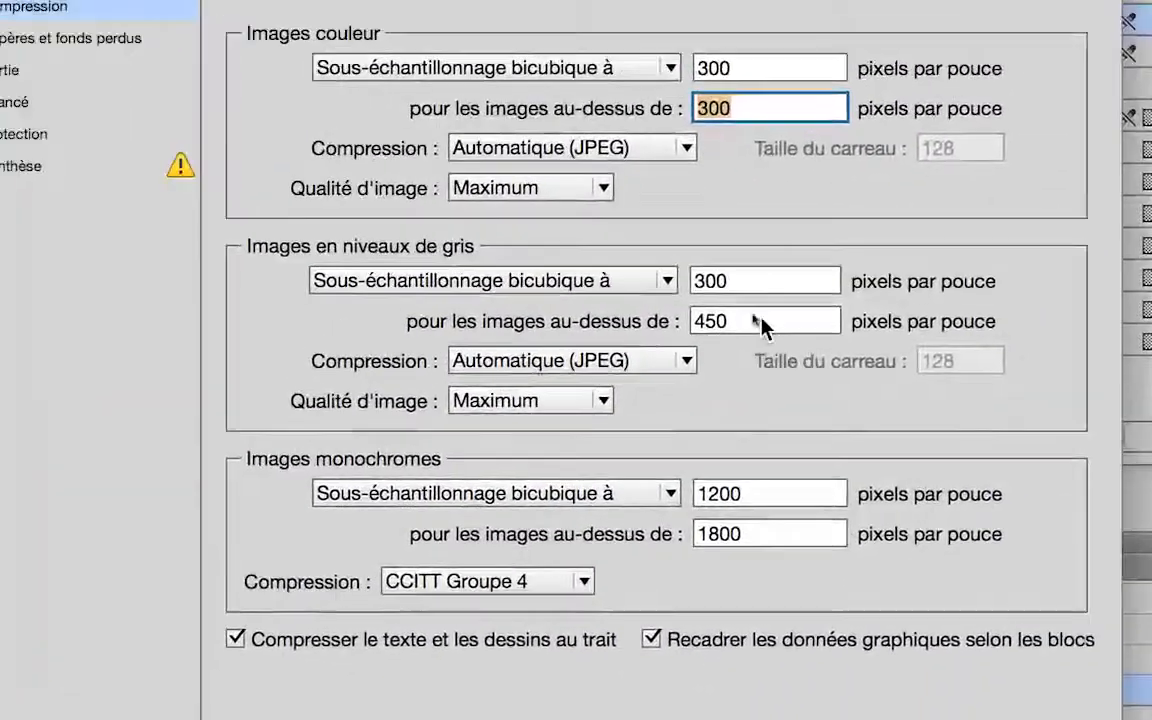
pyautogui.doubleClick(738, 282)
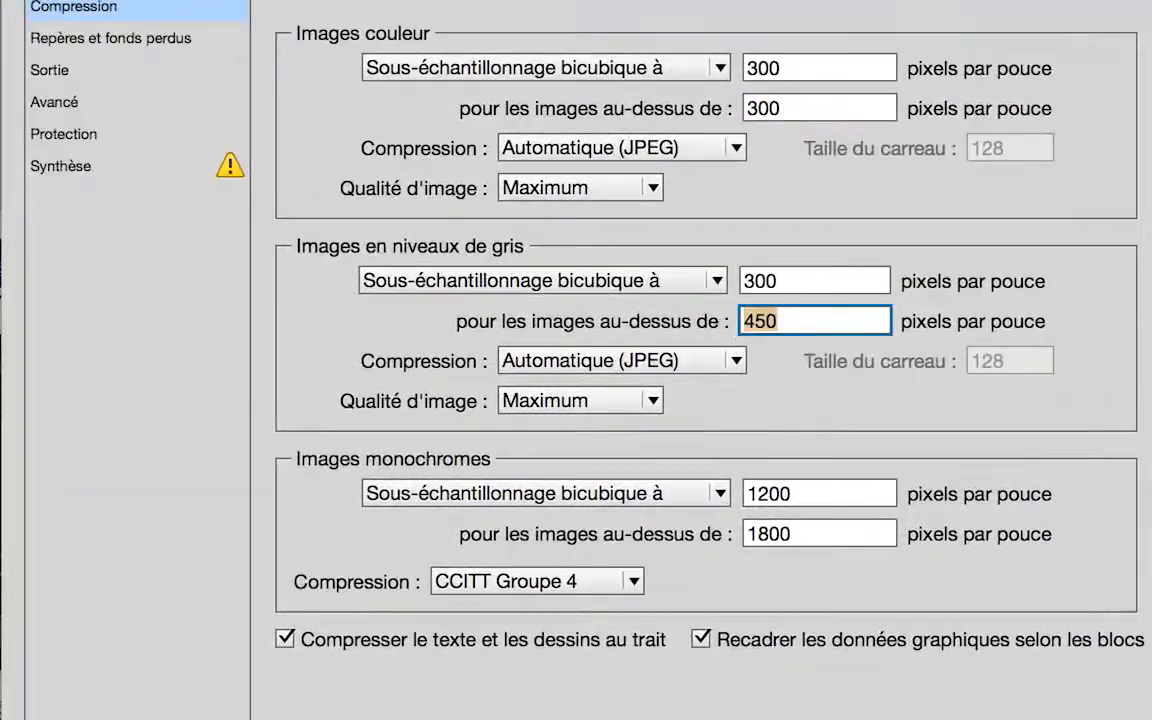
pyautogui.write('300')
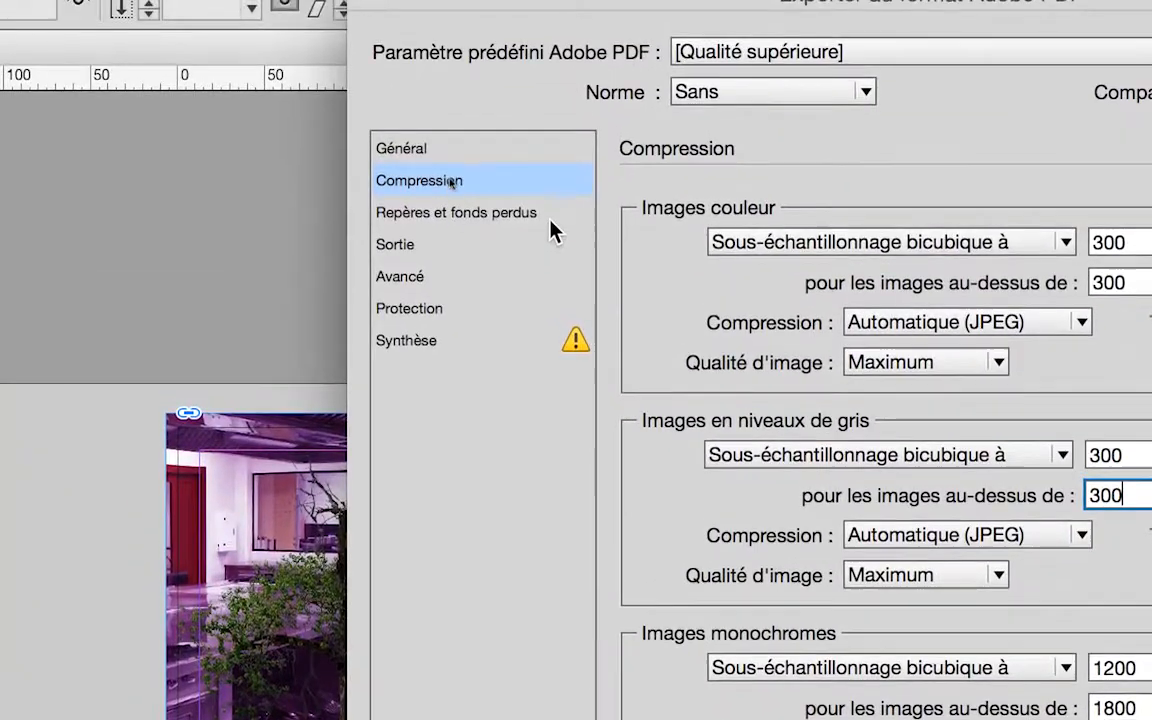
# Step: Check the resolution and threshold values for colour and greyscale images in the compression settings again
pyautogui.click(550, 220)
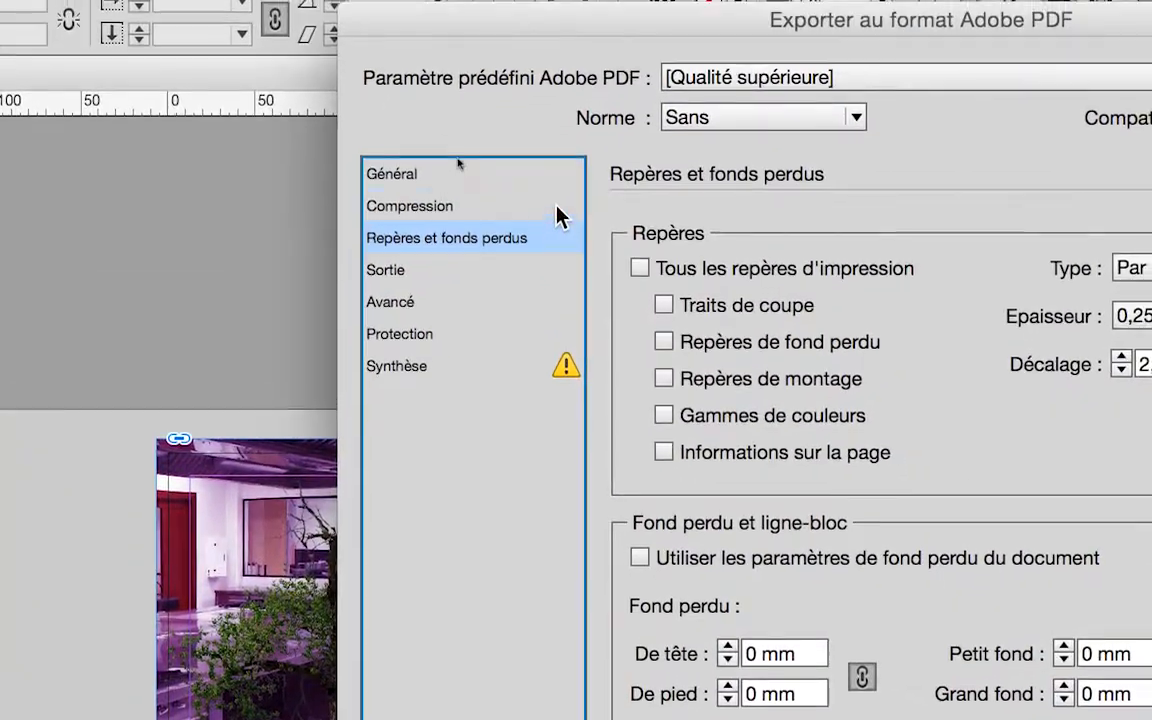
pyautogui.press('Up')
pyautogui.doubleClick(1011, 299)
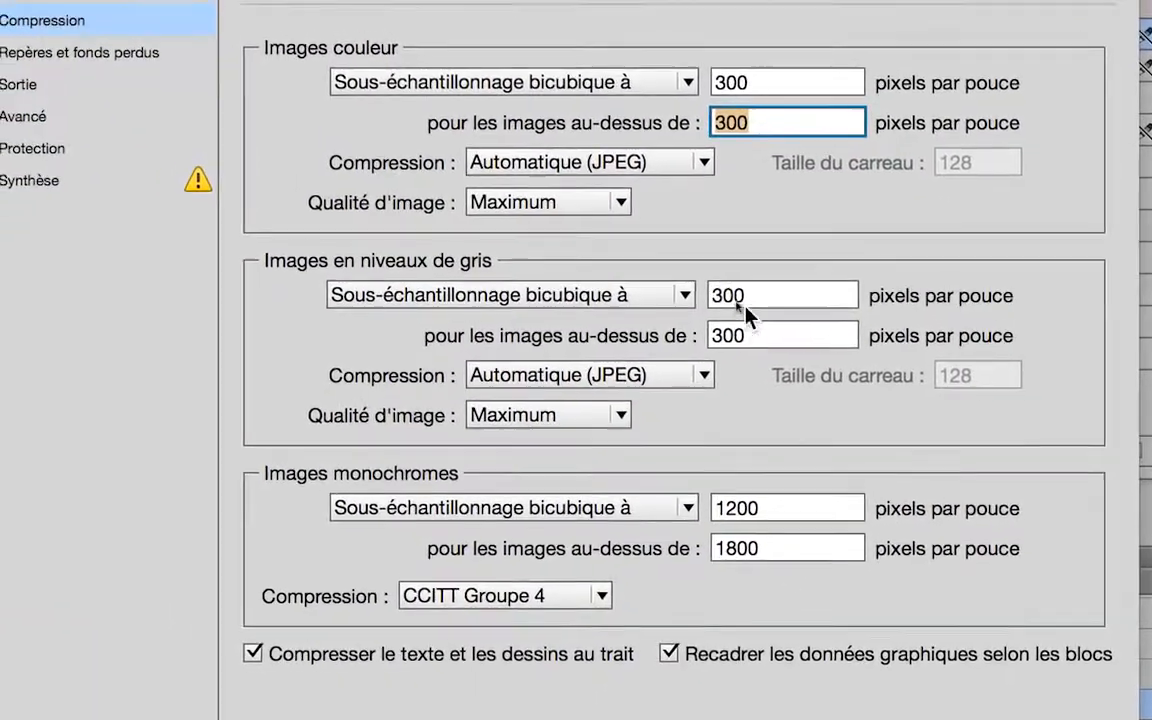
pyautogui.doubleClick(700, 285)
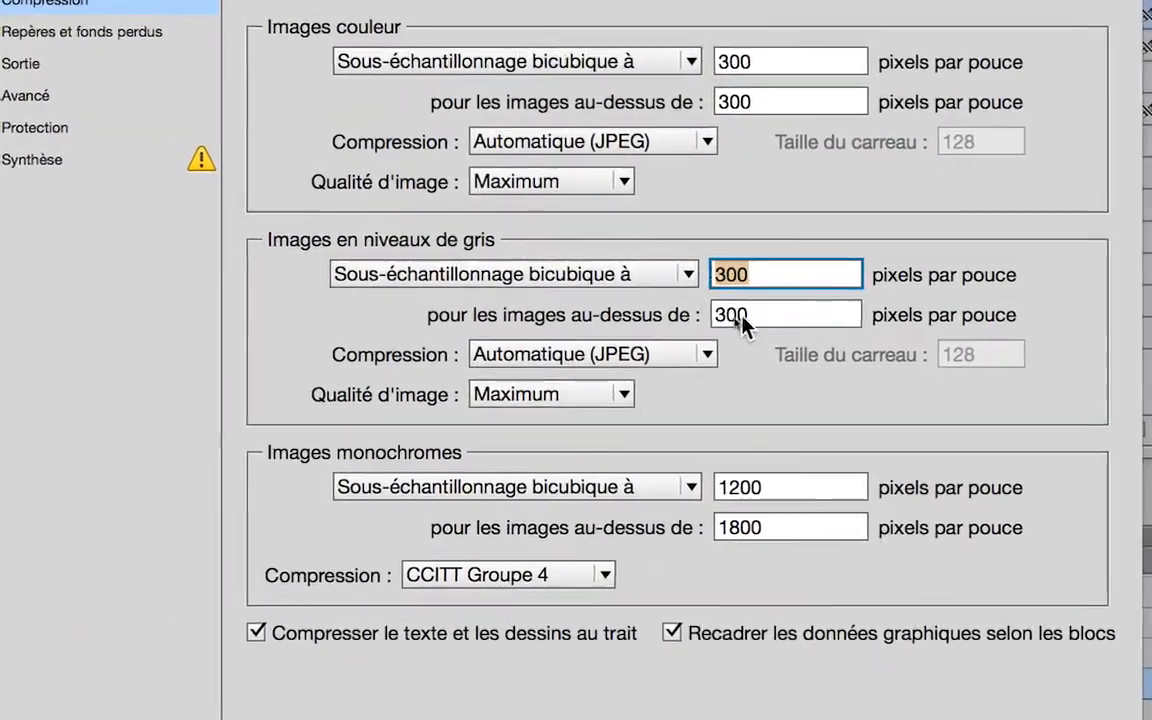
pyautogui.doubleClick(712, 324)
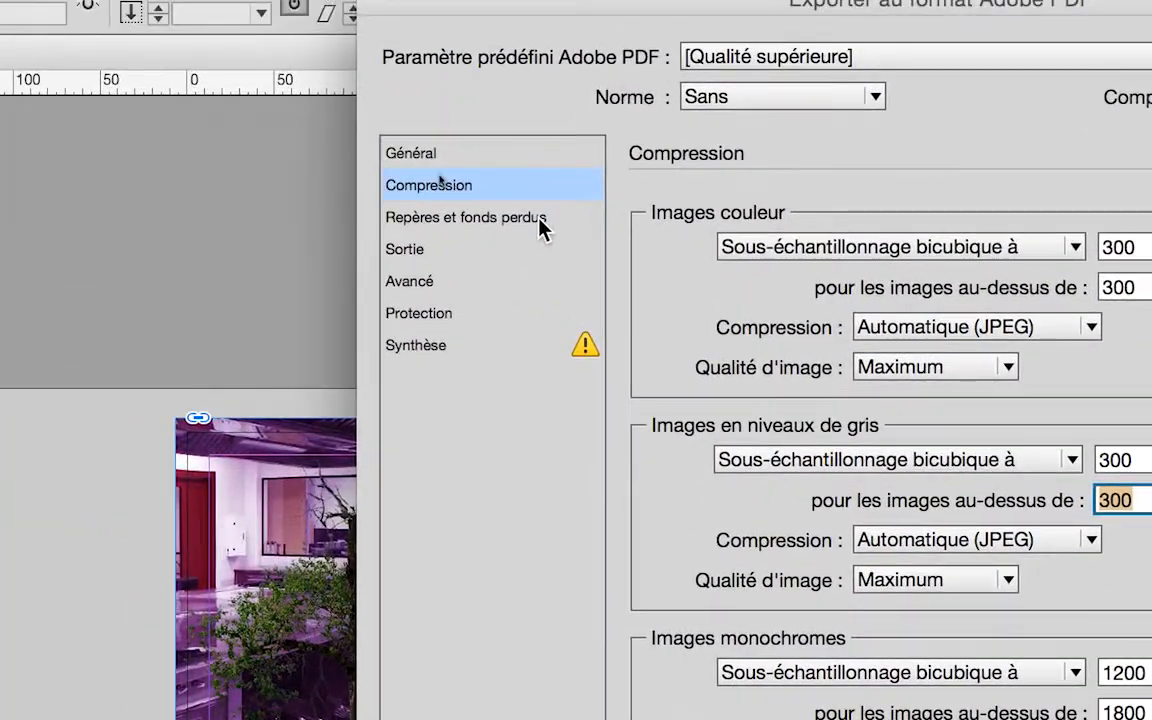
# Step: Include all printer's marks in the PDF except Repères de fond perdu
pyautogui.click(521, 210)
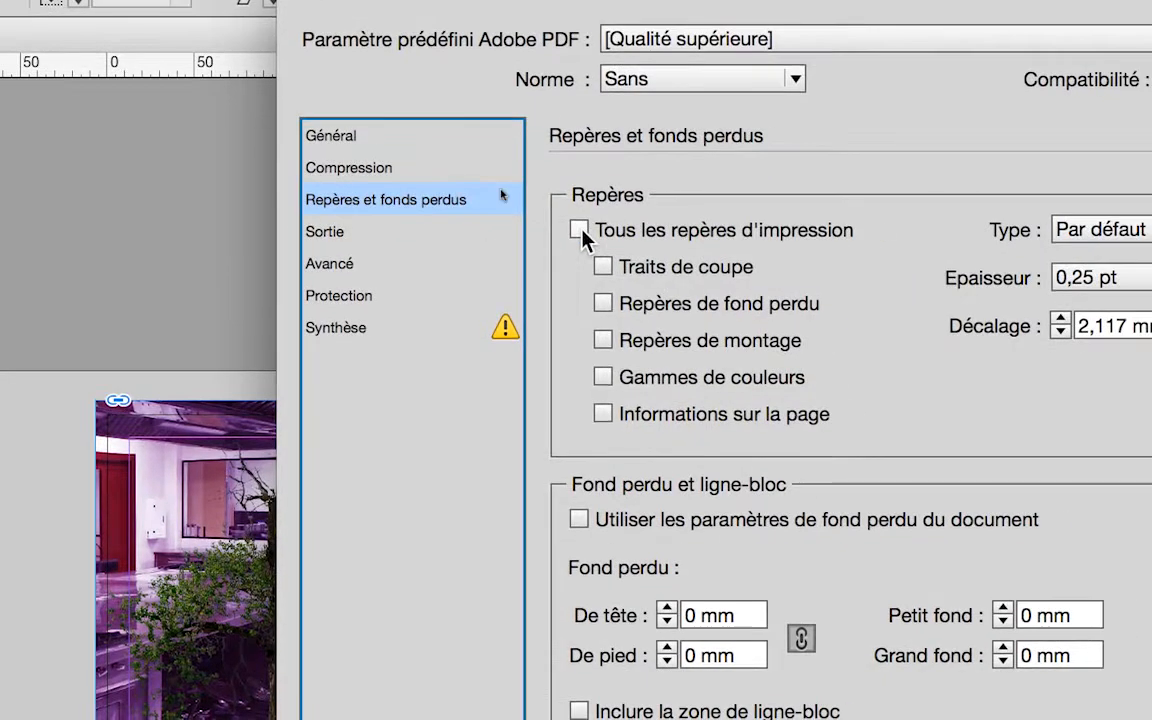
pyautogui.click(580, 231)
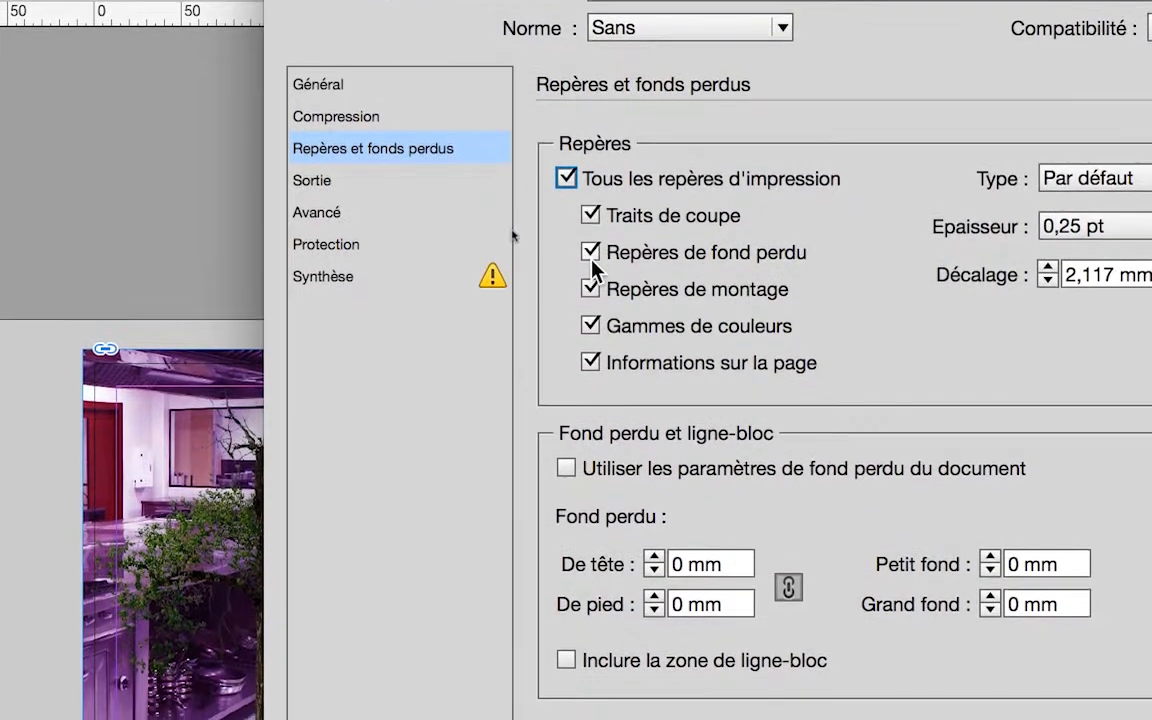
pyautogui.click(592, 257)
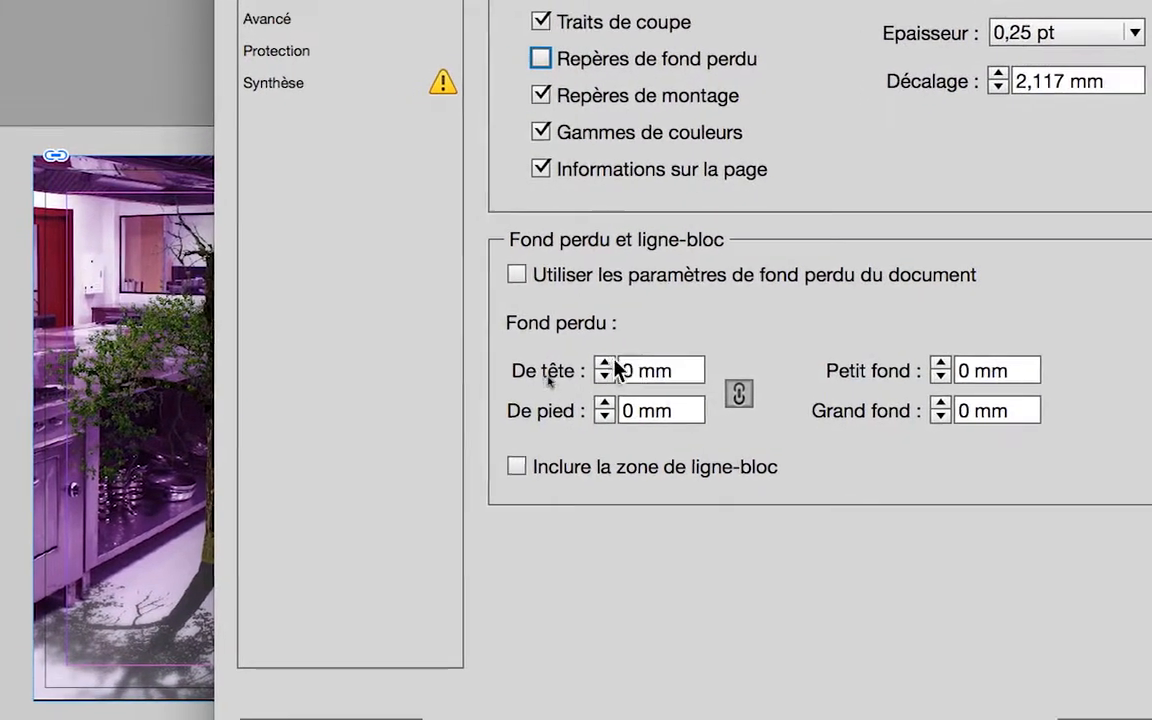
# Step: Increase the PDF's linked bleed values by three increments from the De tête setting
pyautogui.click(604, 364)
pyautogui.click(604, 364)
pyautogui.click(604, 364)
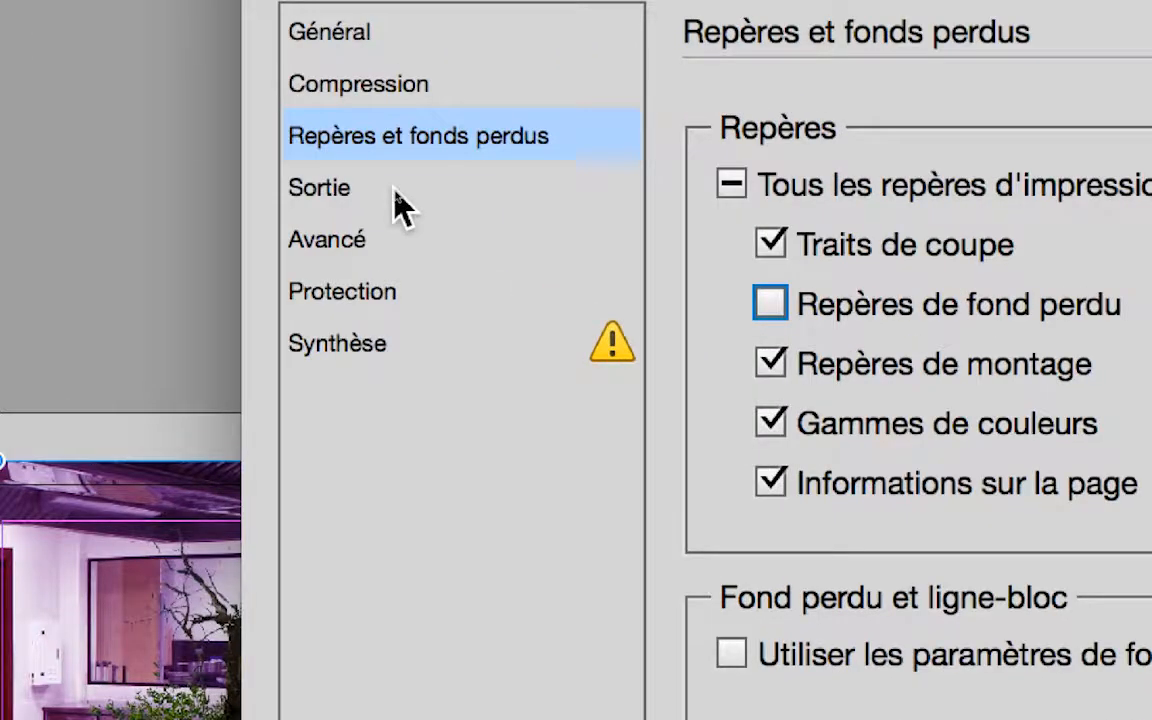
# Step: In the Sortie settings of the PDF export, set the colour conversion to Convertir vers la destination
pyautogui.click(394, 190)
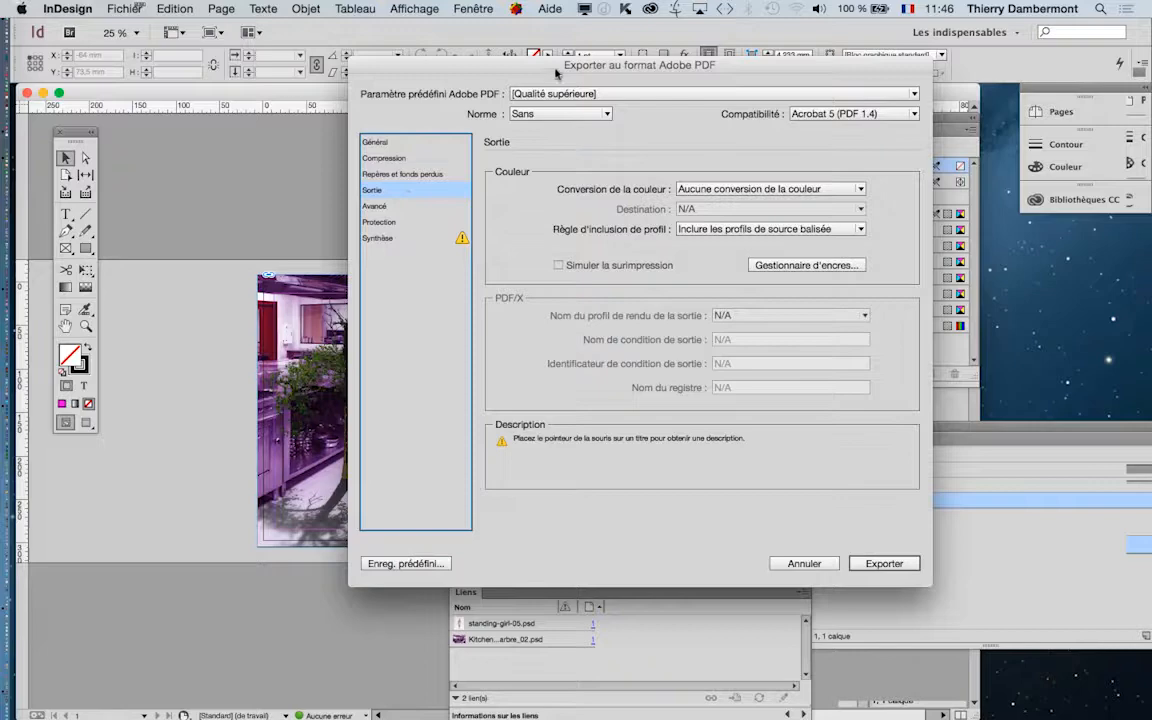
pyautogui.moveTo(636, 69); pyautogui.dragTo(770, 70)
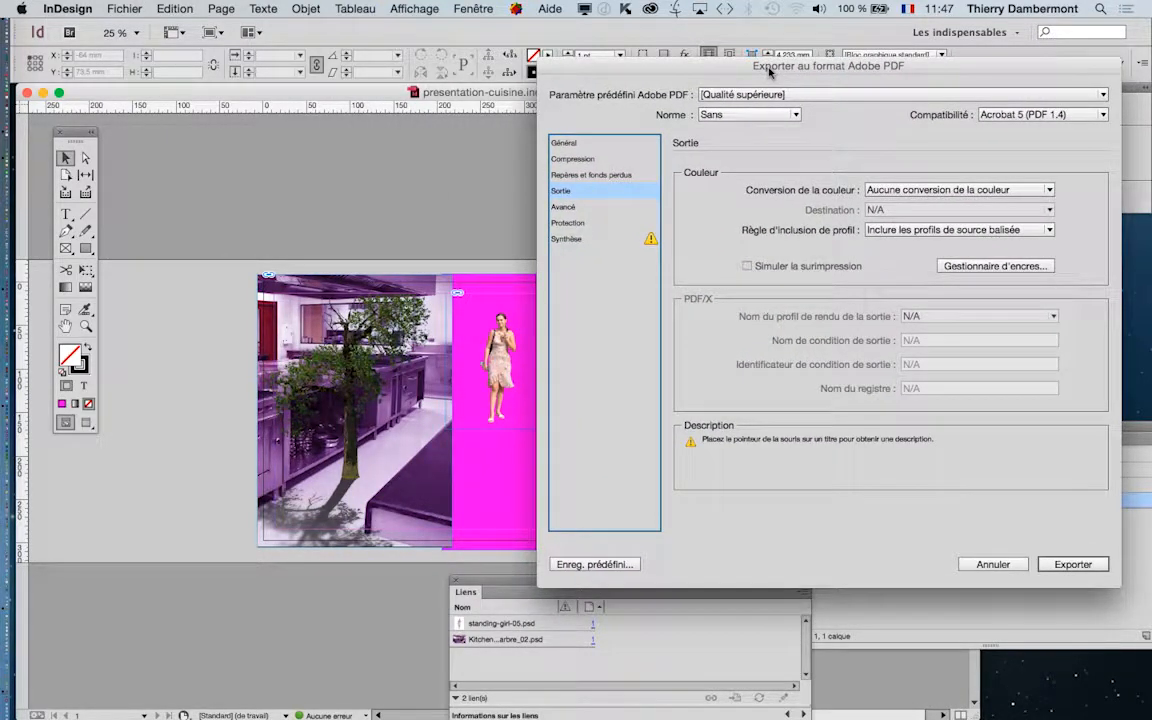
pyautogui.moveTo(955, 188)
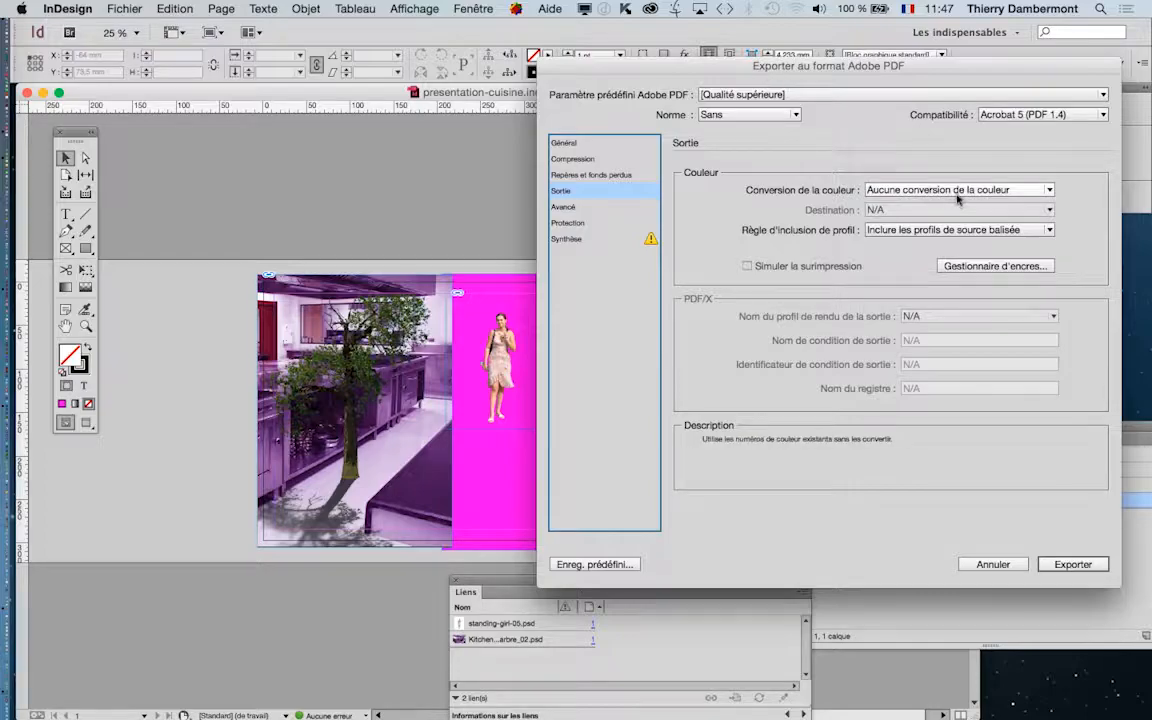
pyautogui.press('alt')
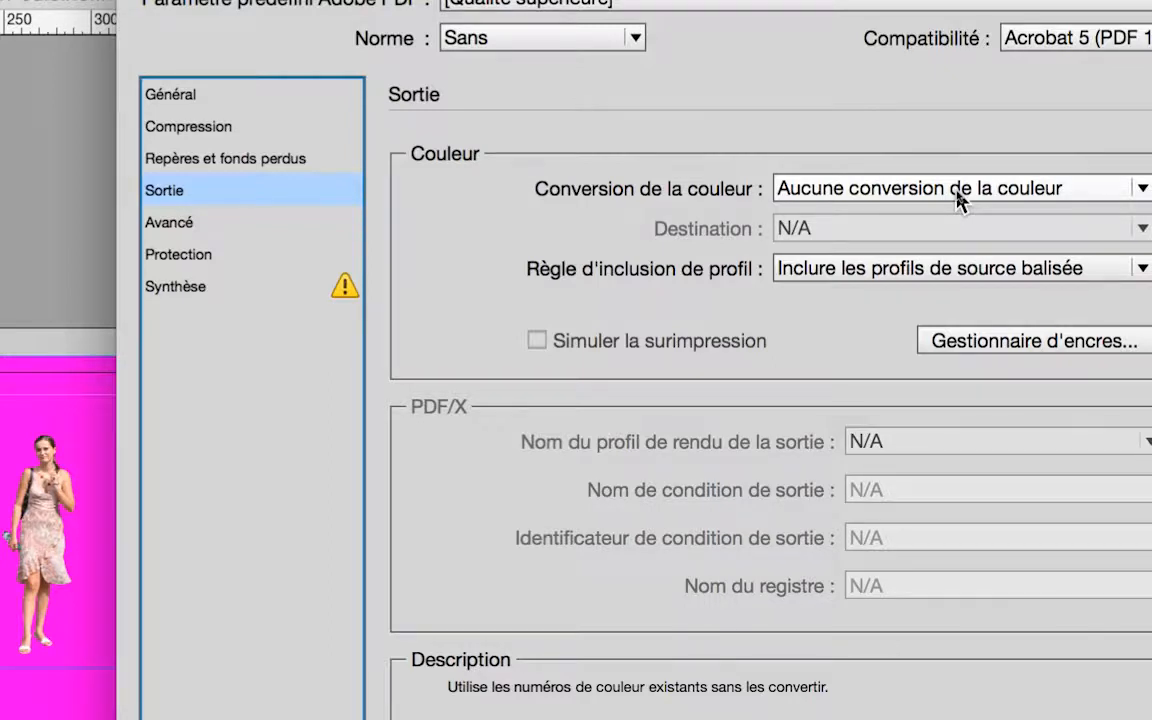
pyautogui.click(957, 198)
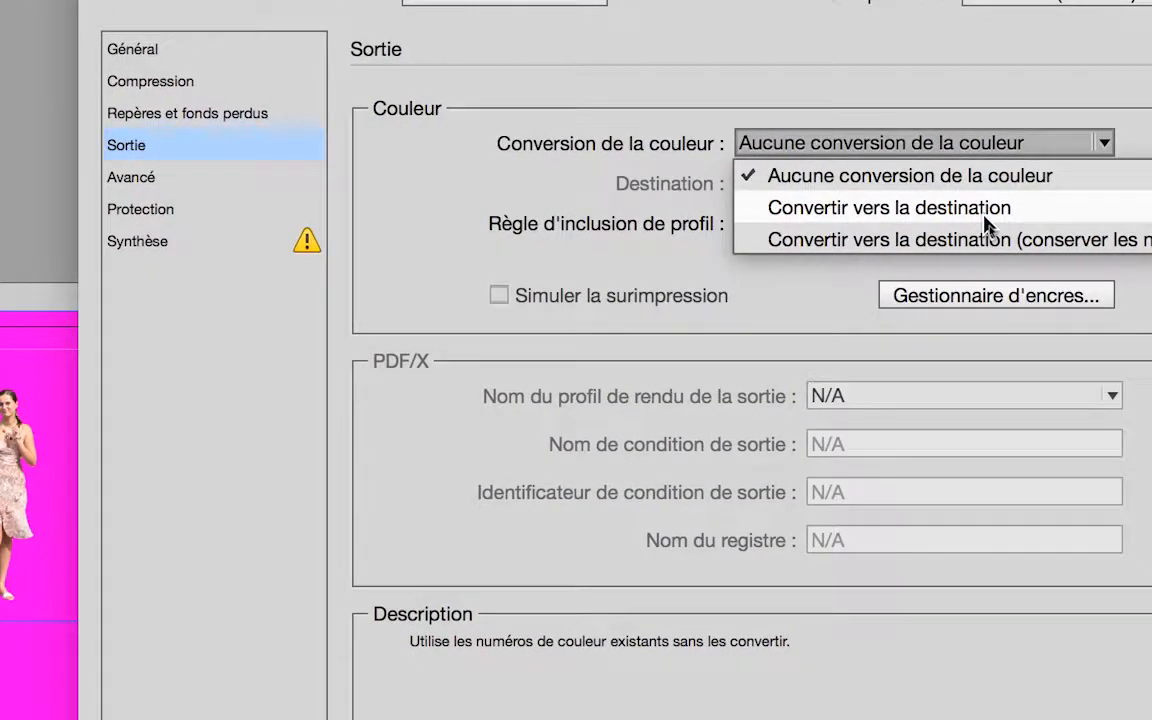
pyautogui.click(985, 222)
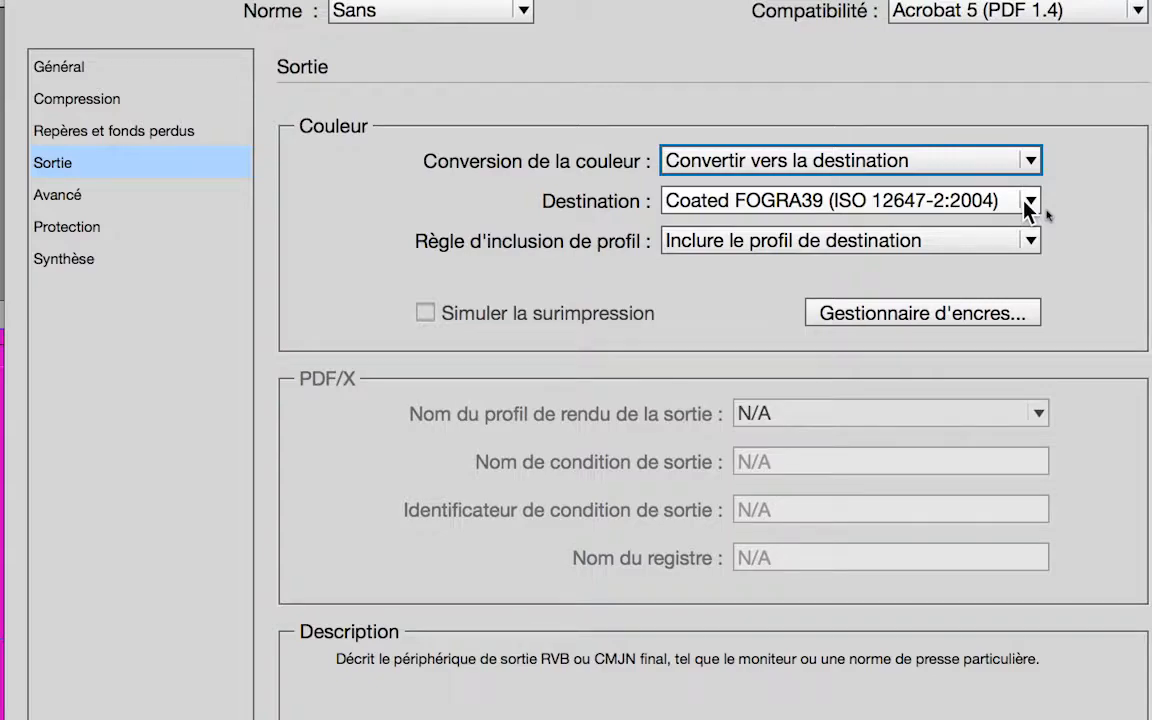
# Step: Review the press colour profiles offered as the PDF's destination, from the coated and uncoated FOGRA profiles to the Euroscale ones
pyautogui.click(1025, 203)
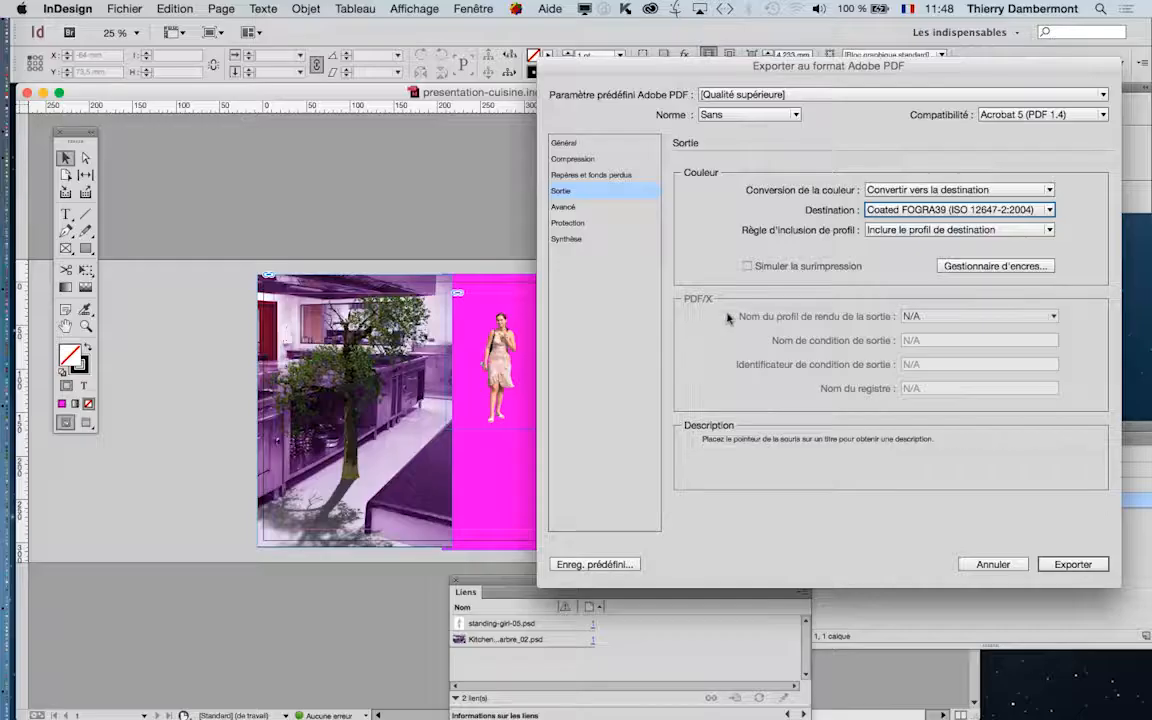
pyautogui.click(980, 212)
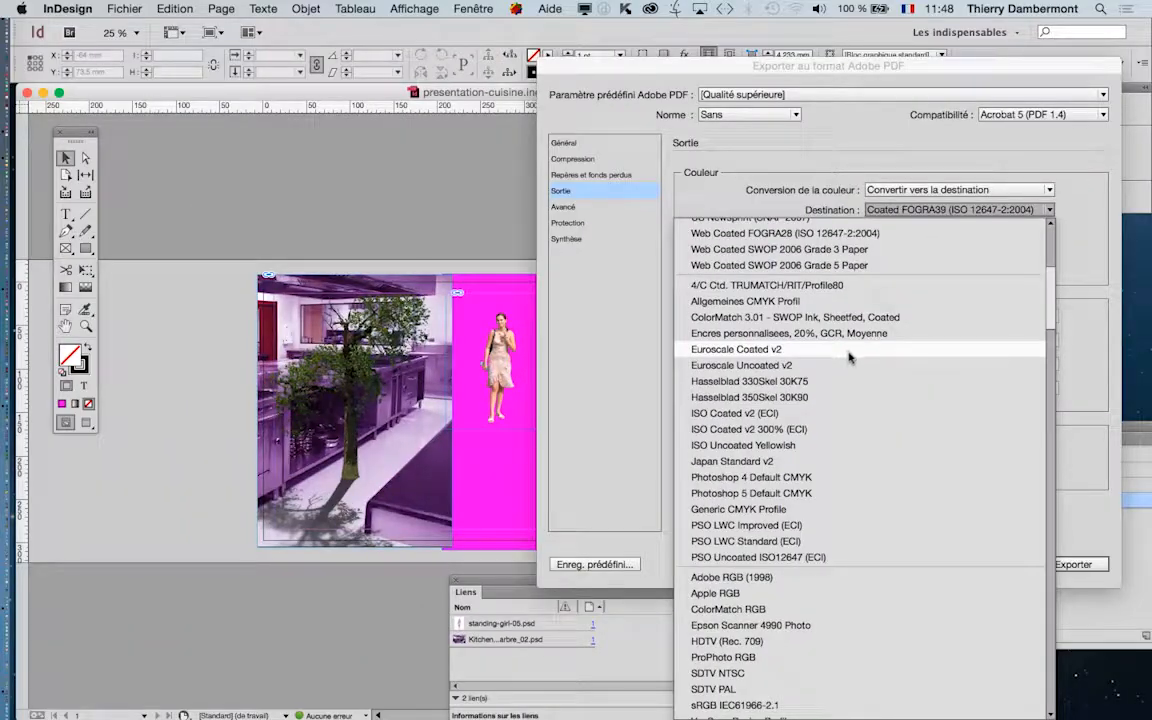
pyautogui.scroll(6, 849, 357)
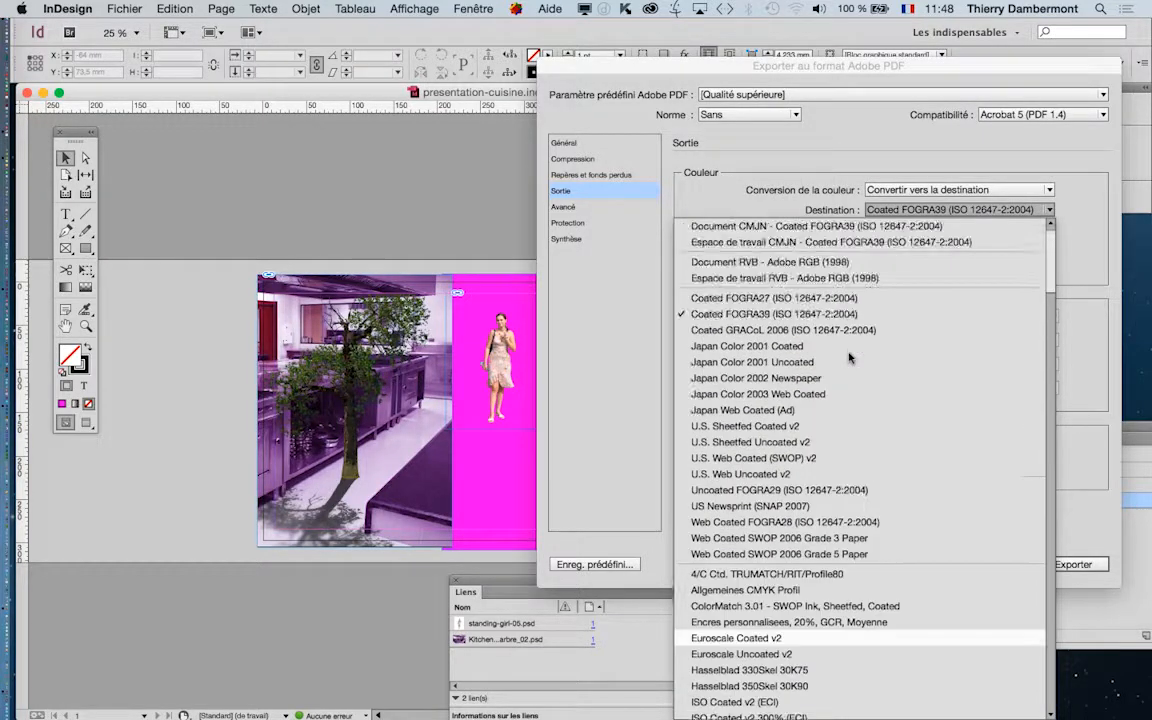
pyautogui.scroll(-2, 849, 357)
pyautogui.scroll(2, 830, 335)
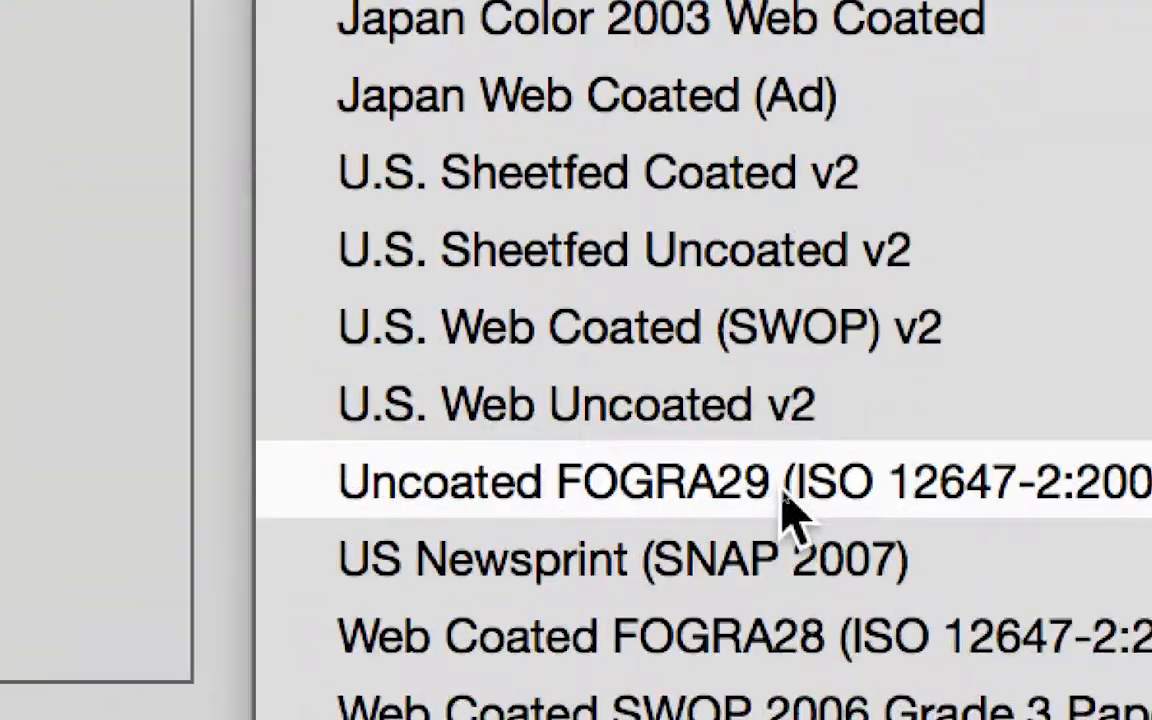
pyautogui.press('Escape')
pyautogui.press('Escape')
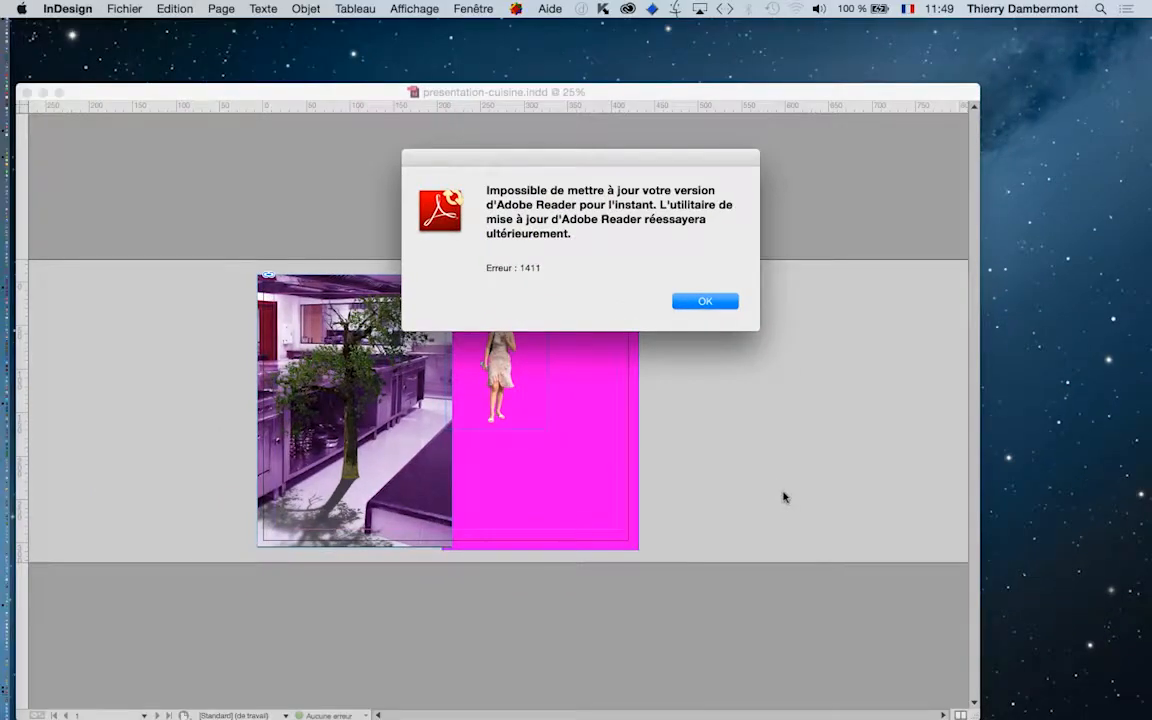
# Step: Dismiss the Adobe Reader update alert and set the PDF's destination profile to Uncoated FOGRA29 (ISO 12647-2:2004)
pyautogui.click(703, 300)
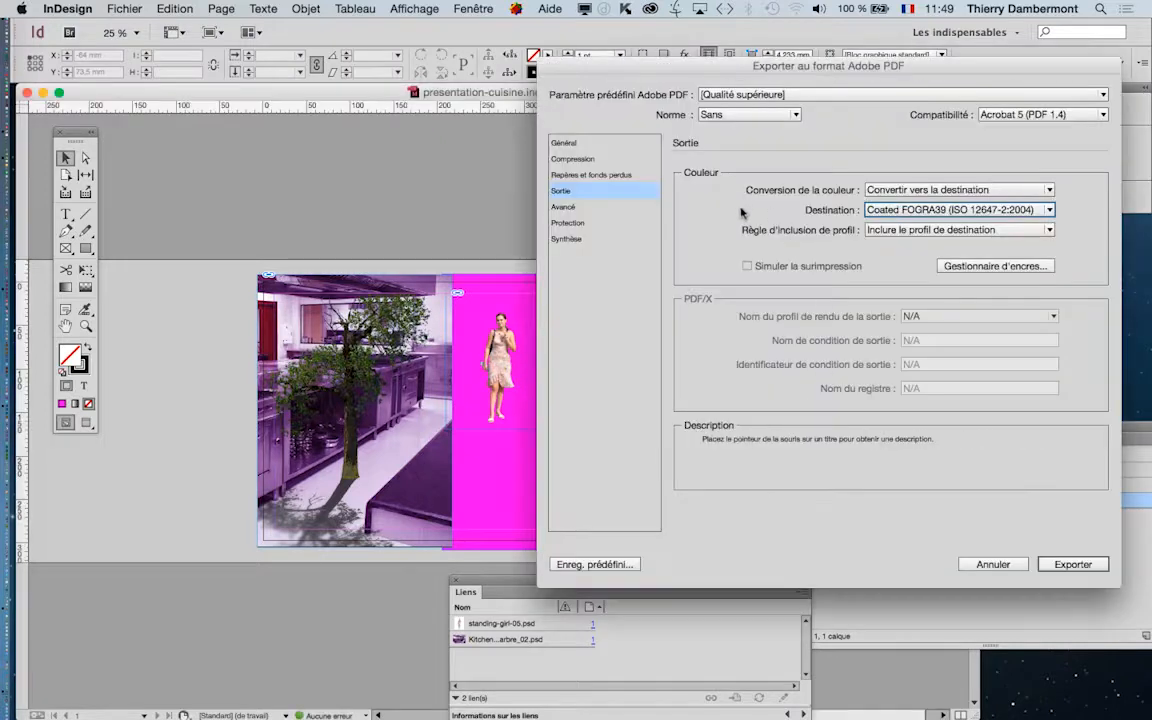
pyautogui.click(905, 210)
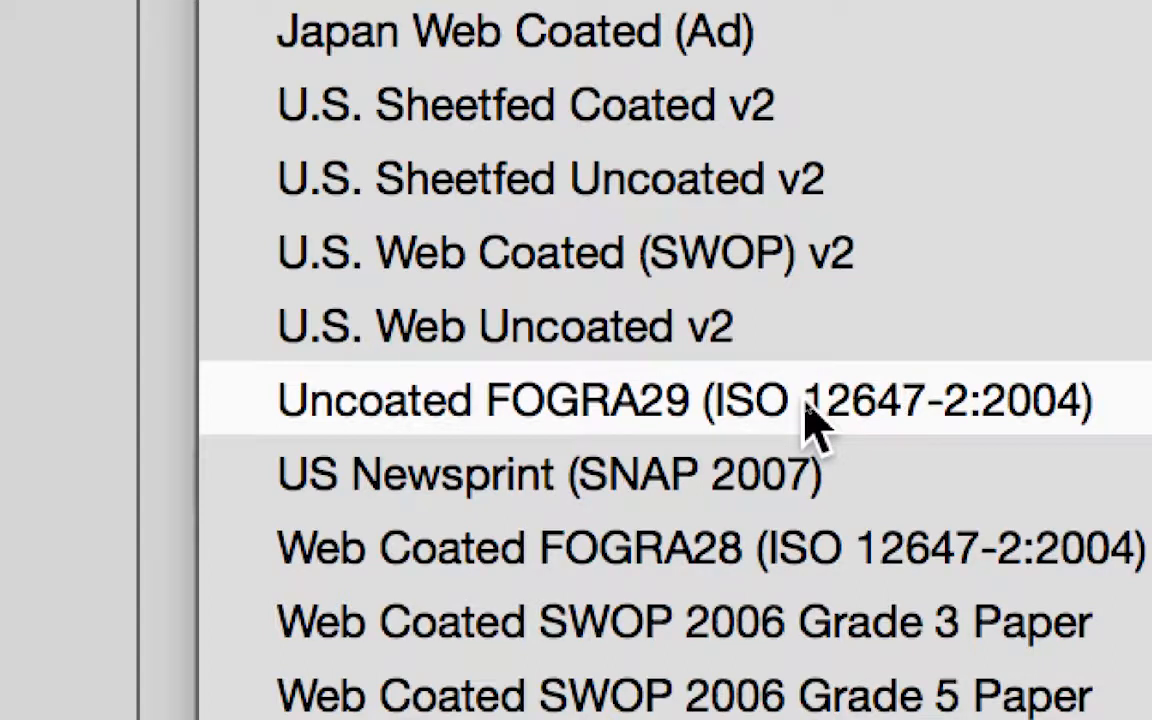
pyautogui.click(810, 420)
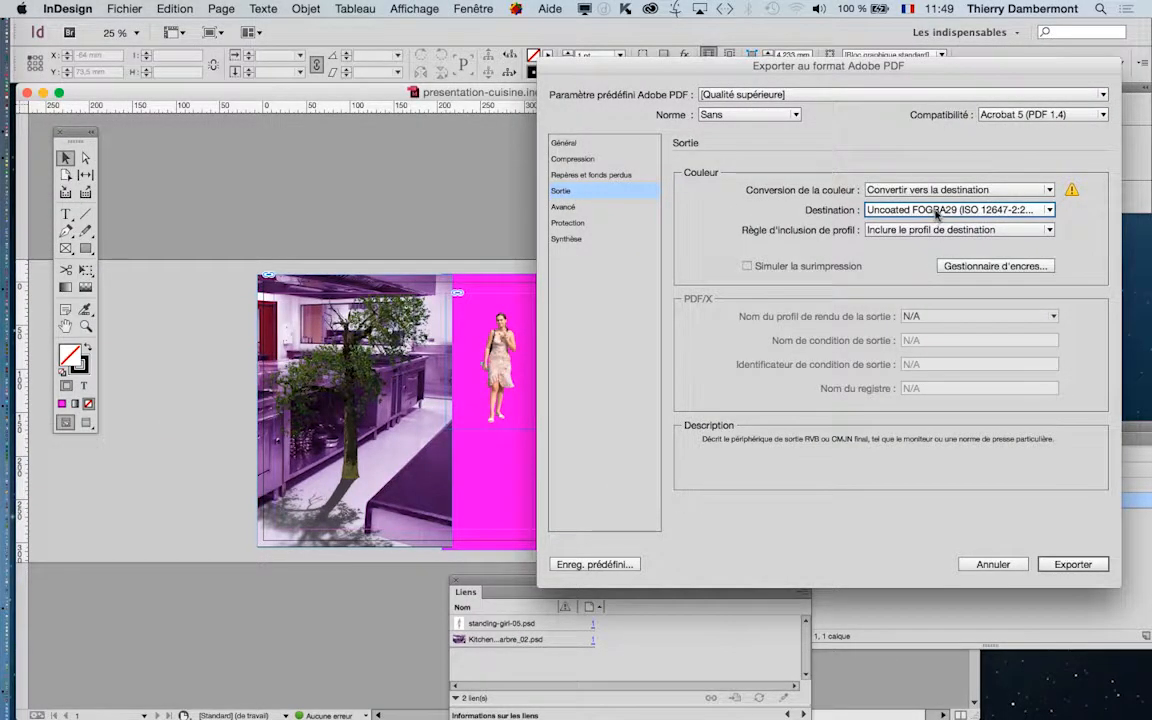
# Step: Look through the destination profiles for web presses, such as Web Coated FOGRA28 (ISO 12647-2:2004), and leave the list without choosing one
pyautogui.click(936, 211)
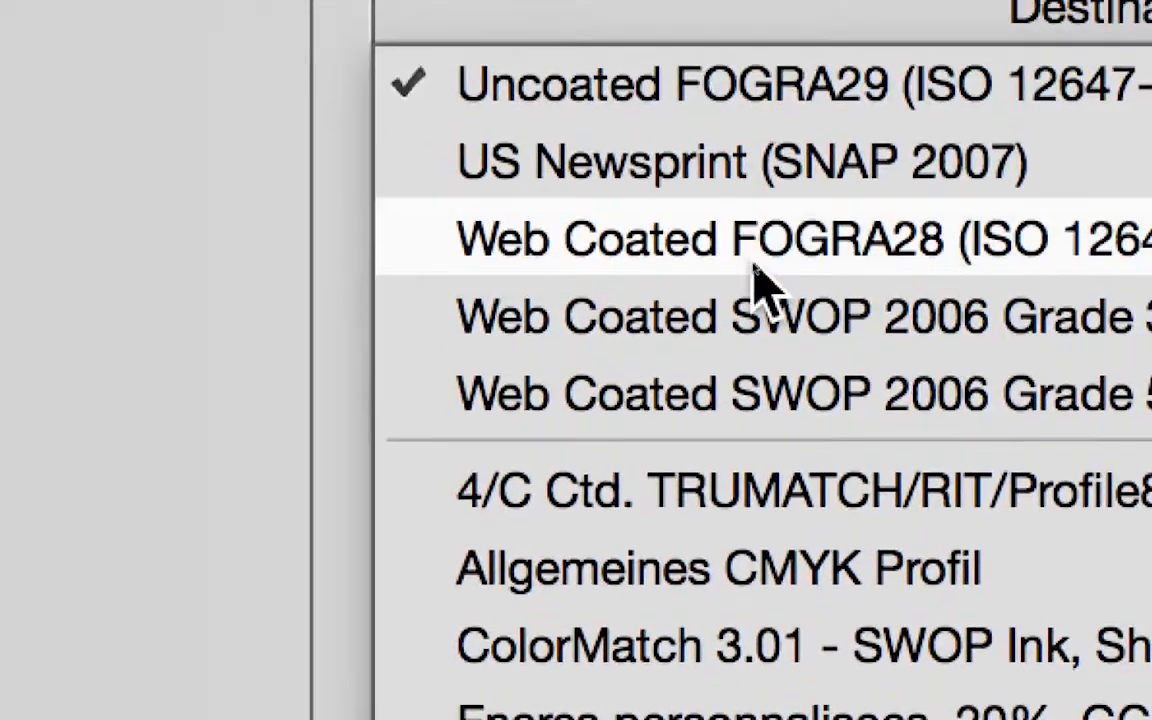
pyautogui.scroll(-2, 754, 270)
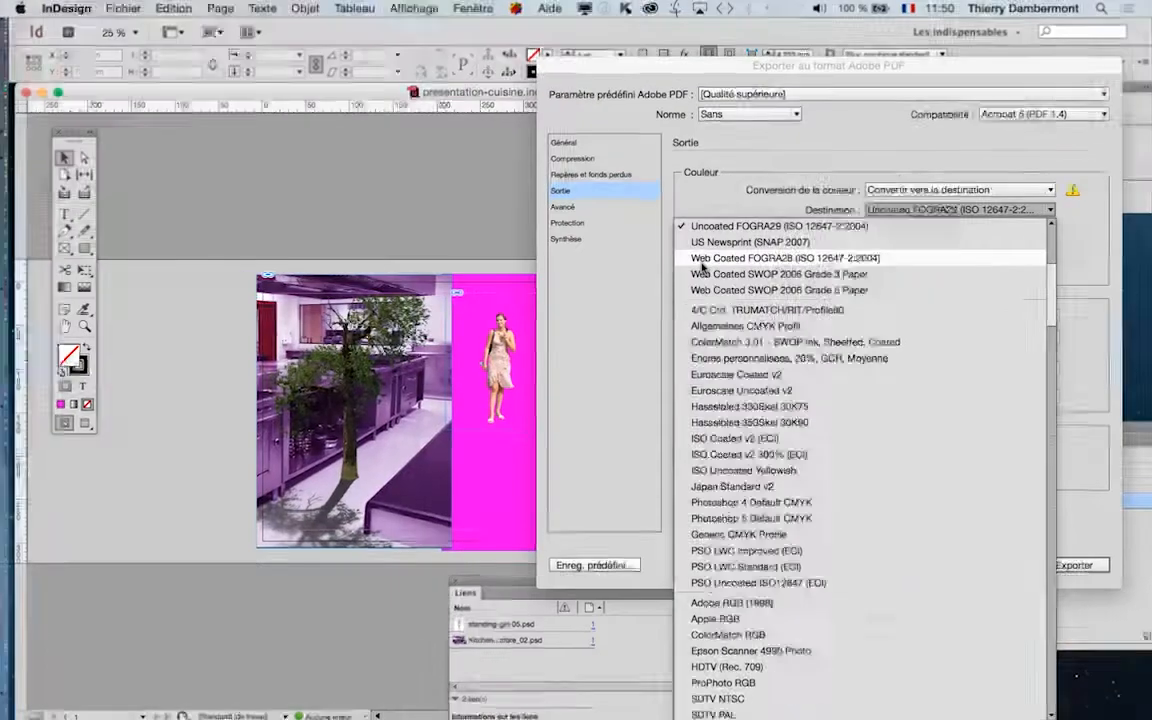
pyautogui.scroll(8, 712, 268)
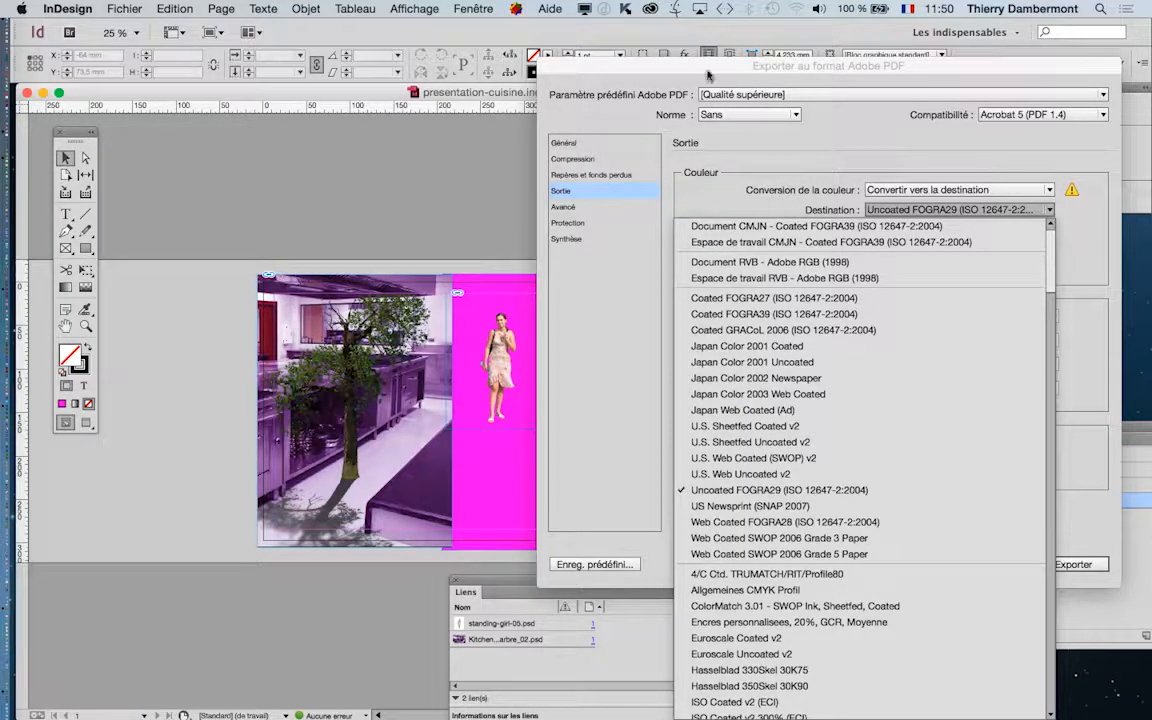
pyautogui.click(645, 72)
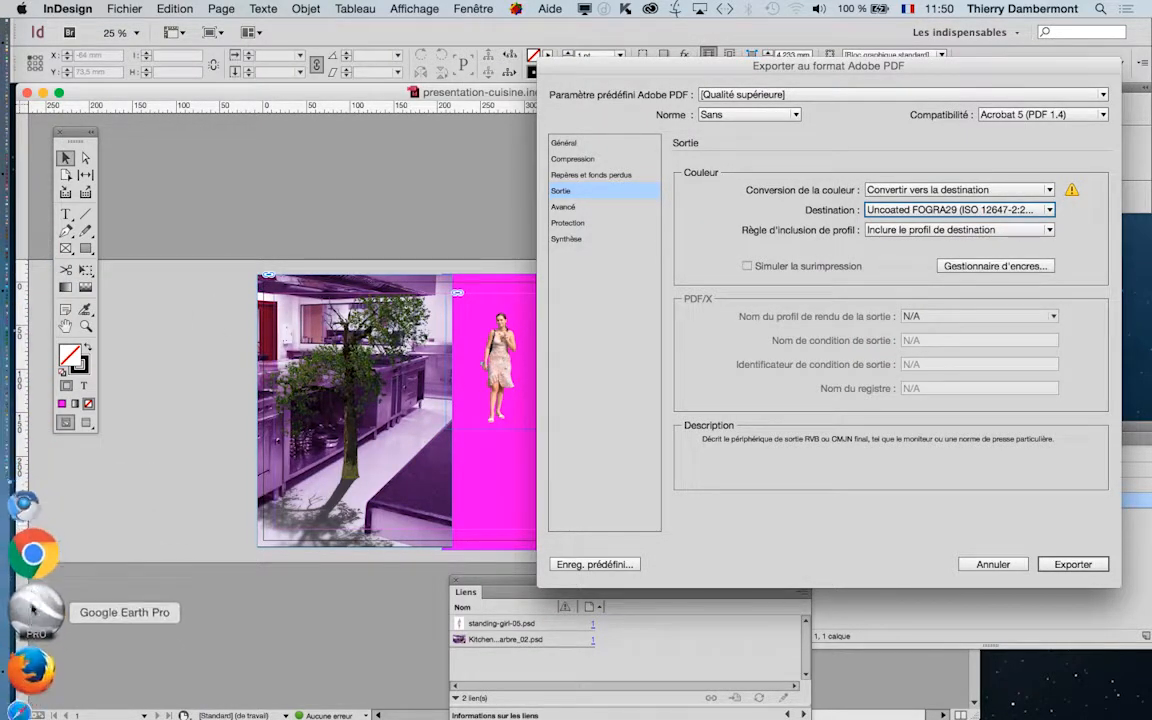
# Step: Switch to Firefox and, in a new window, search Google for images of "web offset"
pyautogui.click(30, 617)
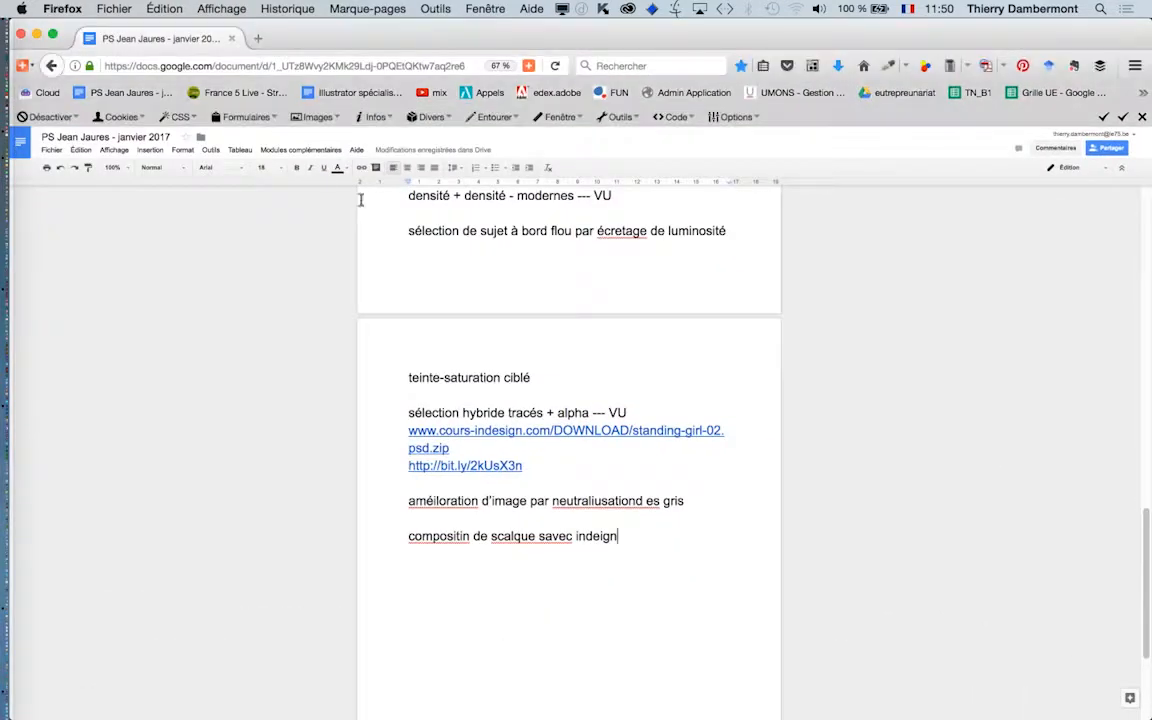
pyautogui.click(122, 8)
pyautogui.click(142, 44)
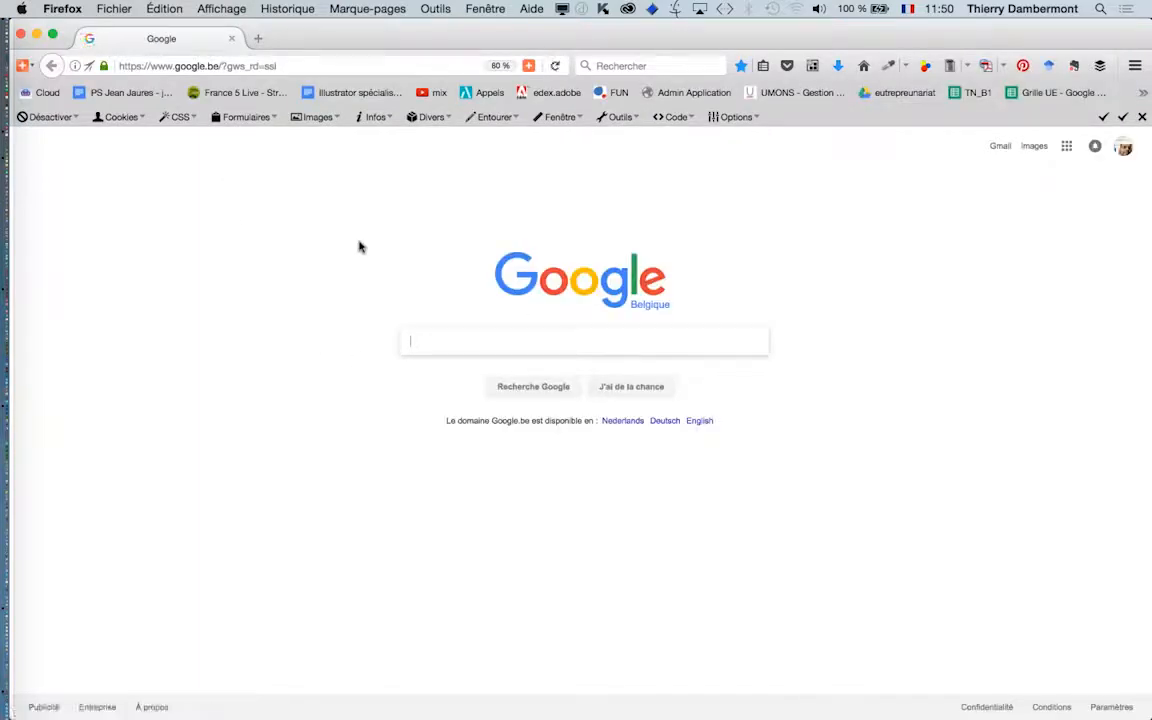
pyautogui.write('web offset')
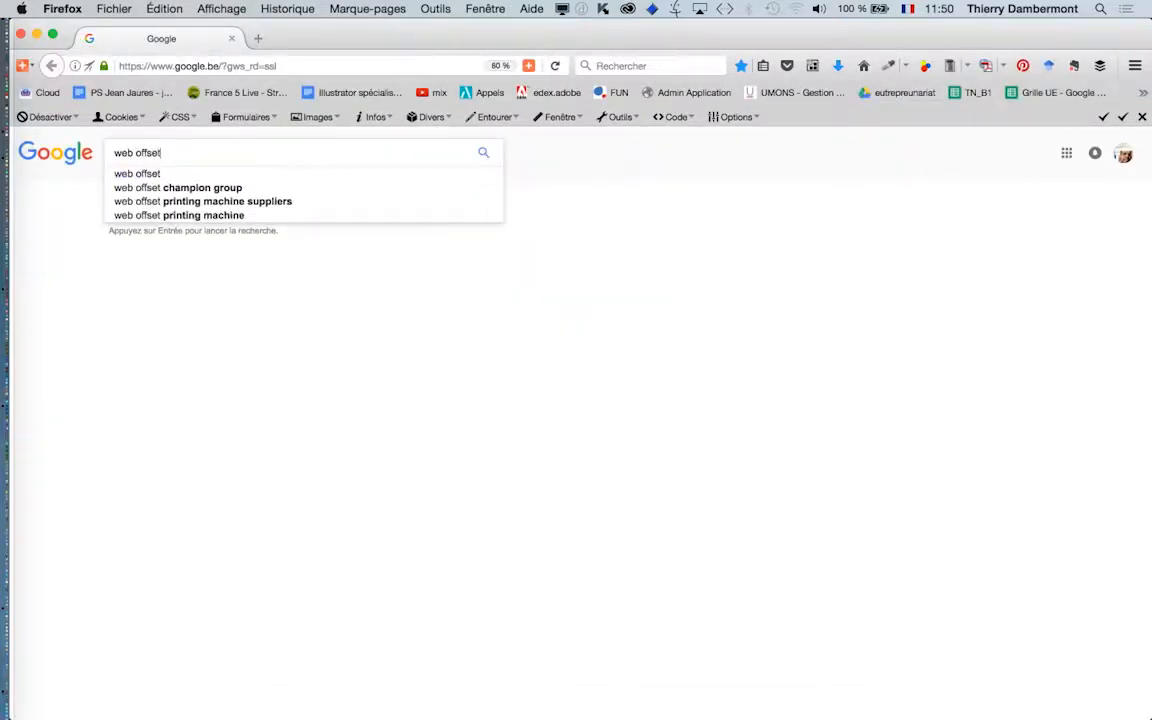
pyautogui.press('Return')
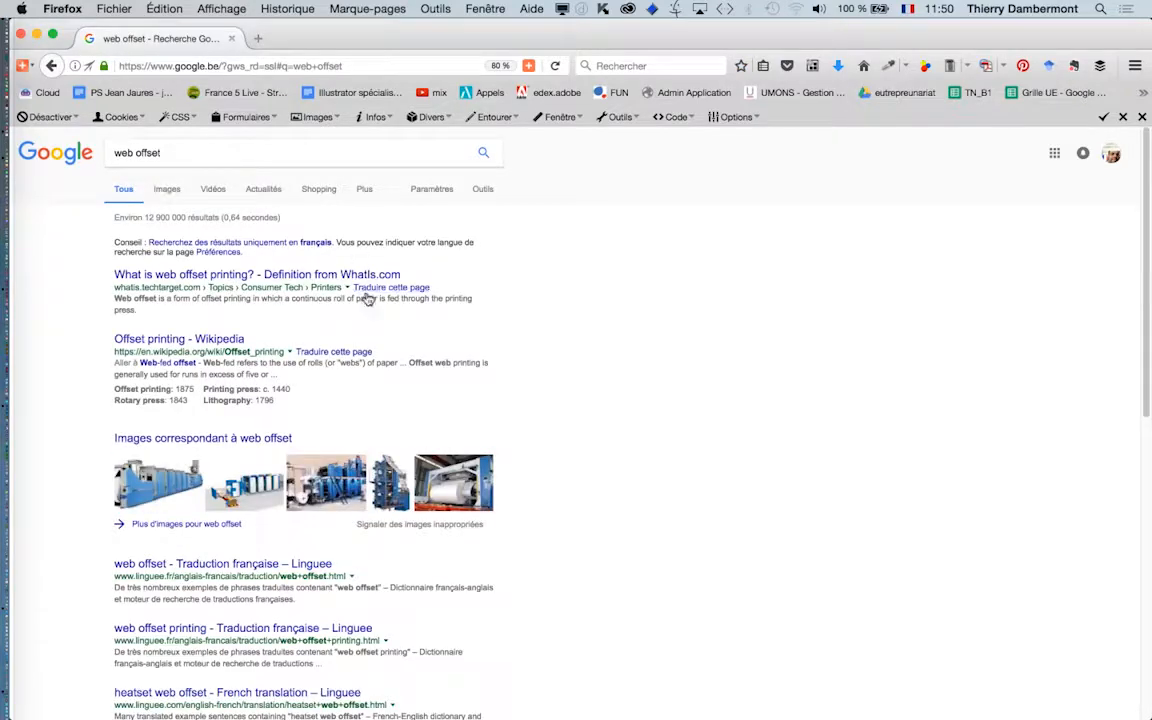
pyautogui.click(172, 197)
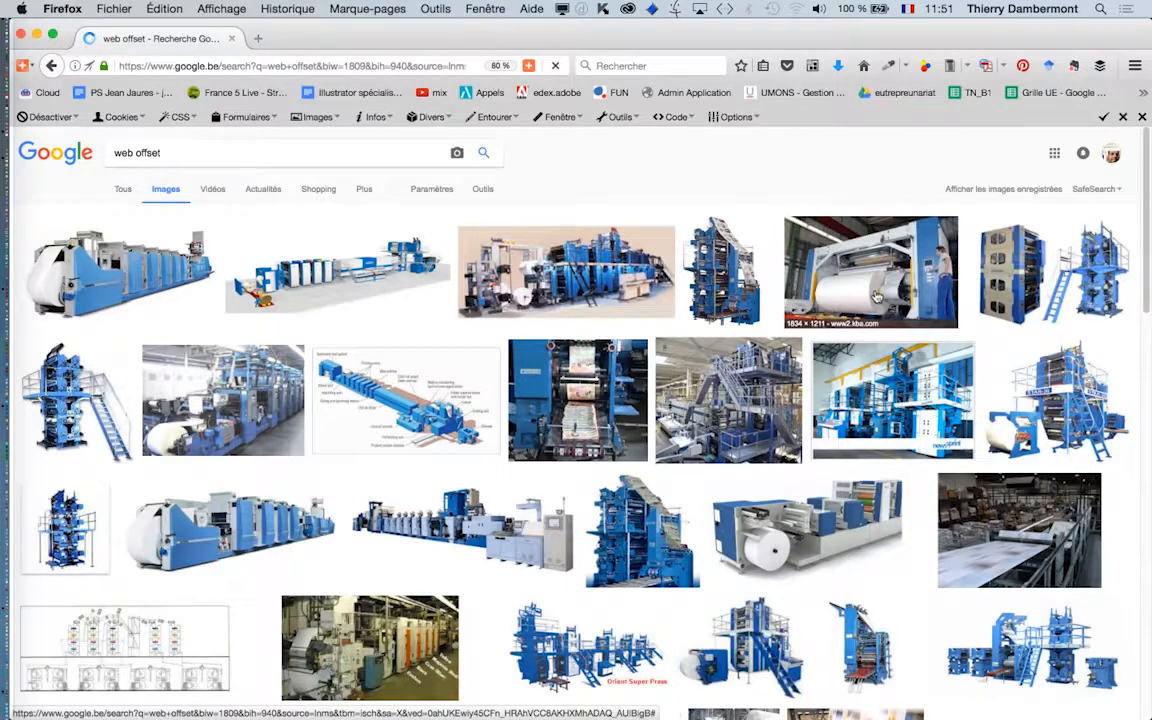
# Step: Enlarge the image results to 200 % and examine the pictures and diagrams of web offset presses
pyautogui.press('super+plus')
pyautogui.press('super+plus')
pyautogui.press('super+plus')
pyautogui.press('super+plus')
pyautogui.press('super+plus')
pyautogui.press('super+plus')
pyautogui.press('super+plus')
pyautogui.press('super+plus')
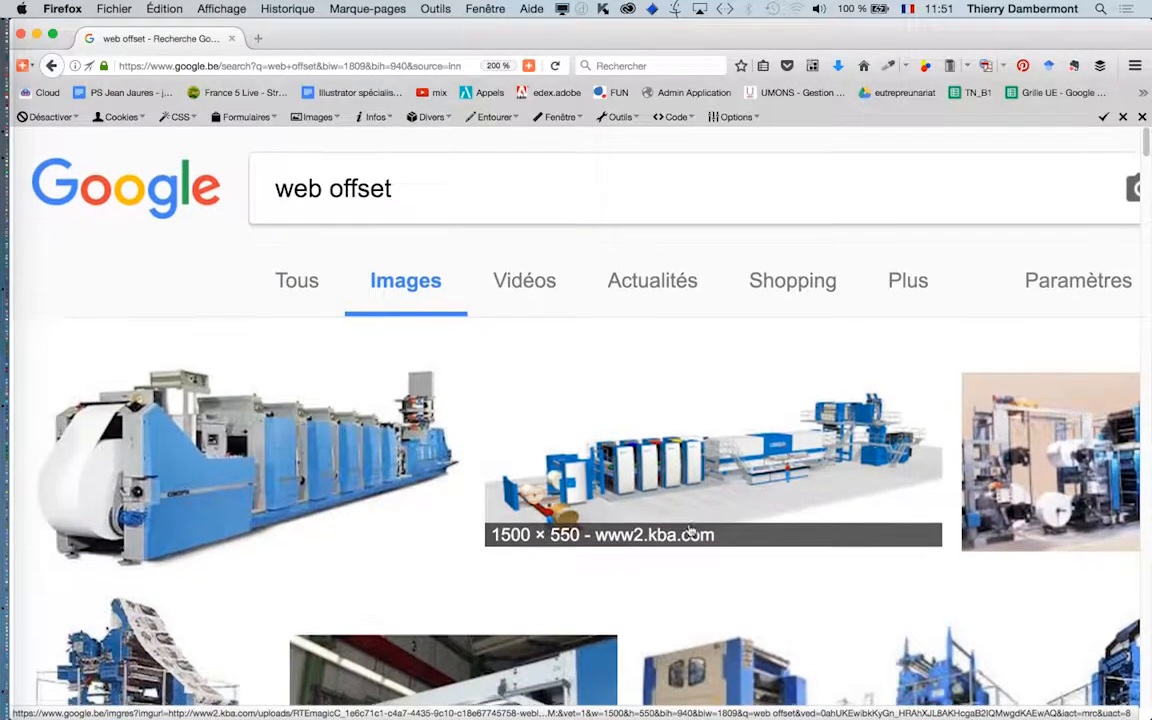
pyautogui.scroll(-5, 689, 530)
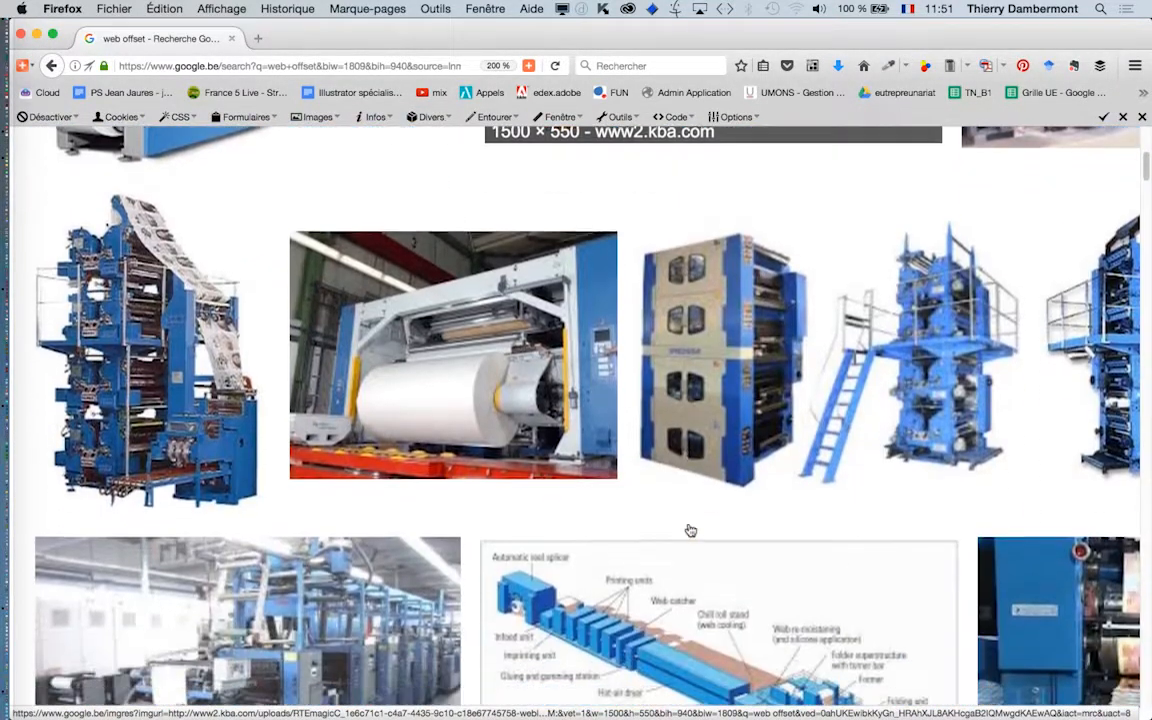
pyautogui.scroll(-4, 689, 530)
pyautogui.scroll(-6, 689, 530)
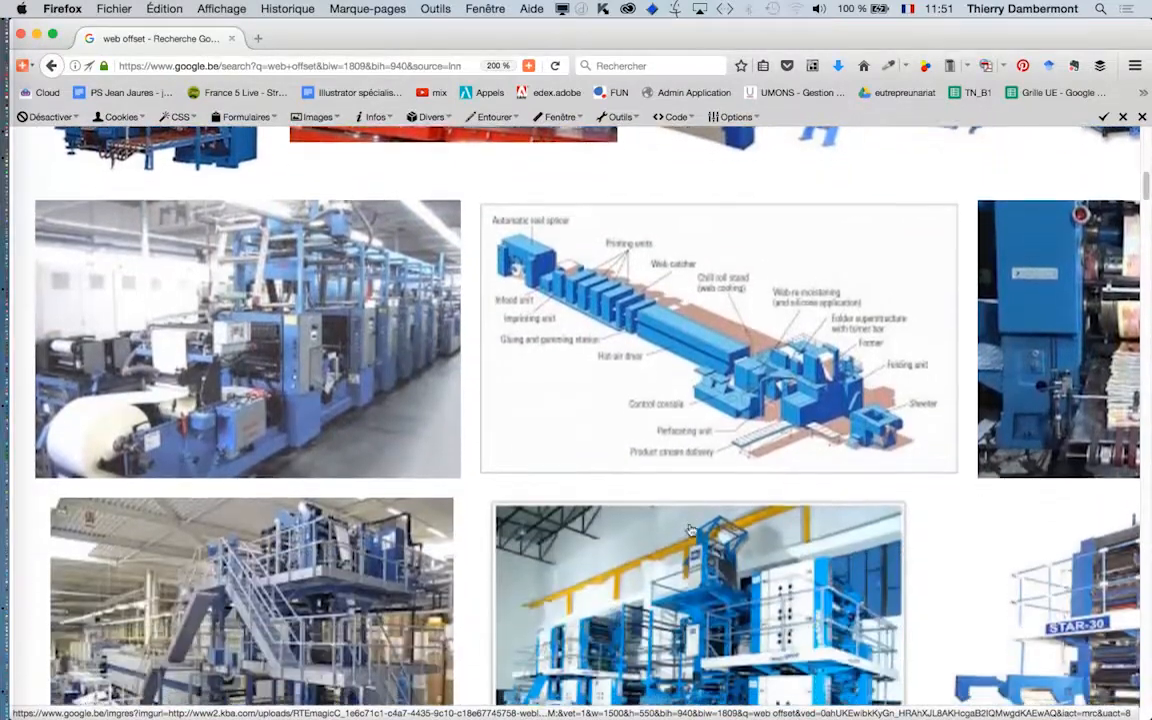
pyautogui.scroll(-6, 689, 530)
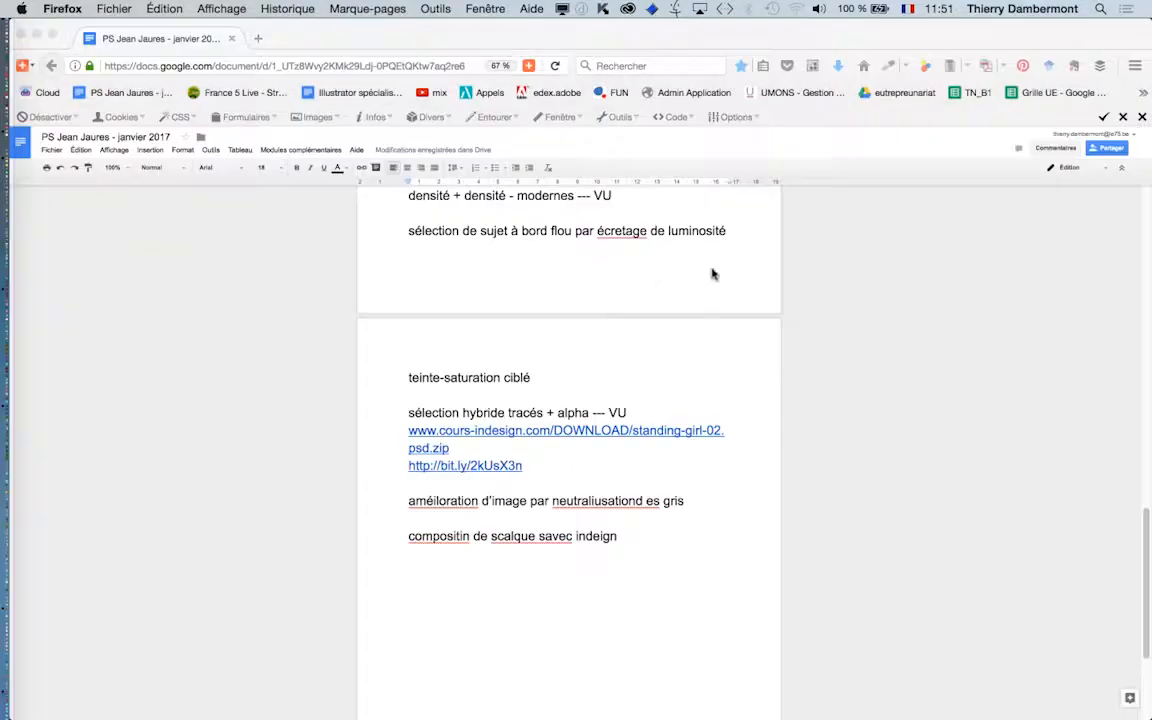
# Step: Close the Google Docs window in Firefox and return to the PDF export settings in InDesign
pyautogui.click(509, 36)
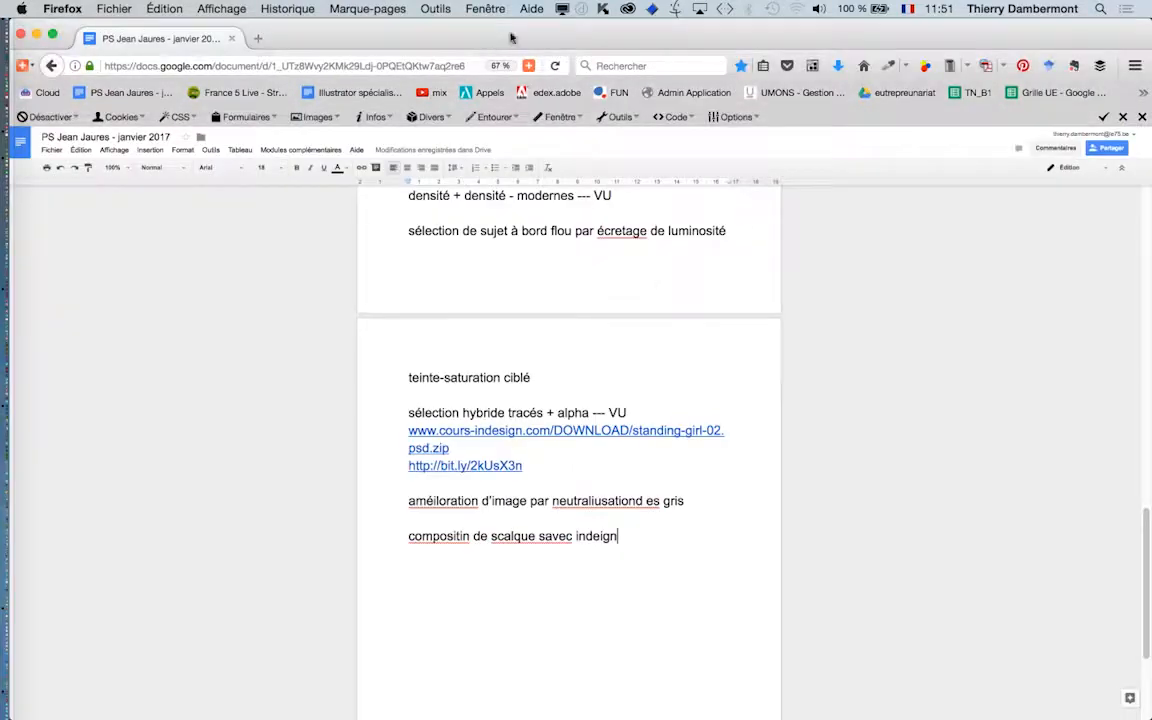
pyautogui.press('super+w')
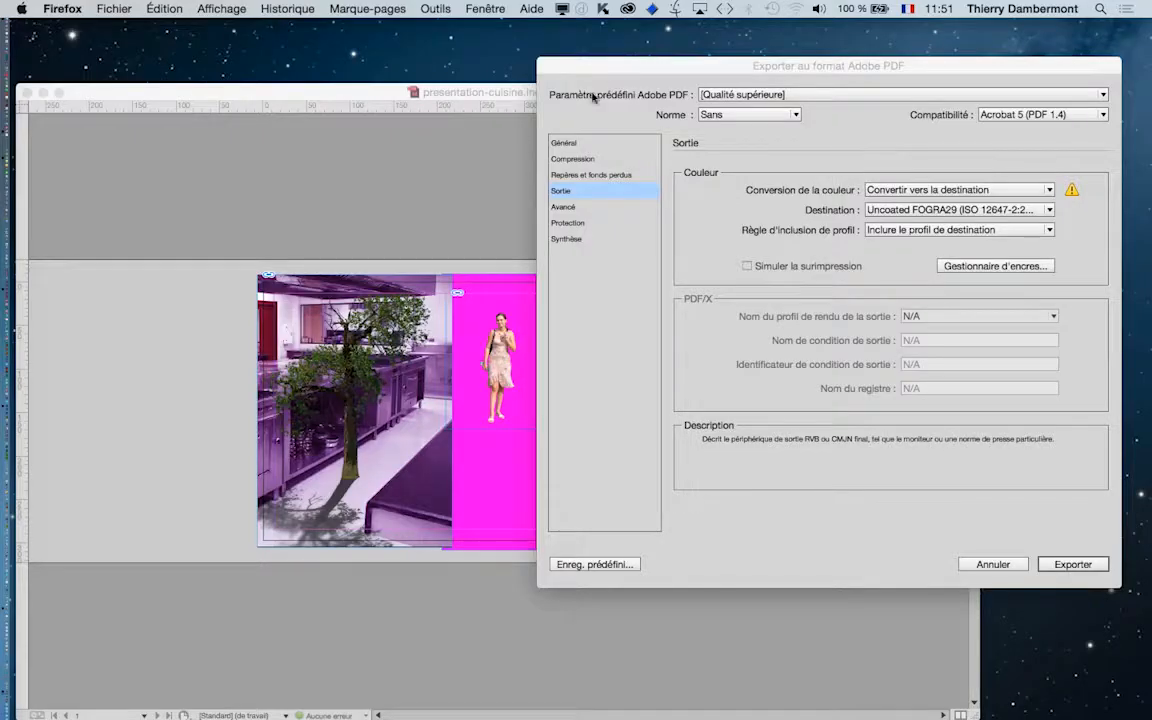
pyautogui.click(621, 68)
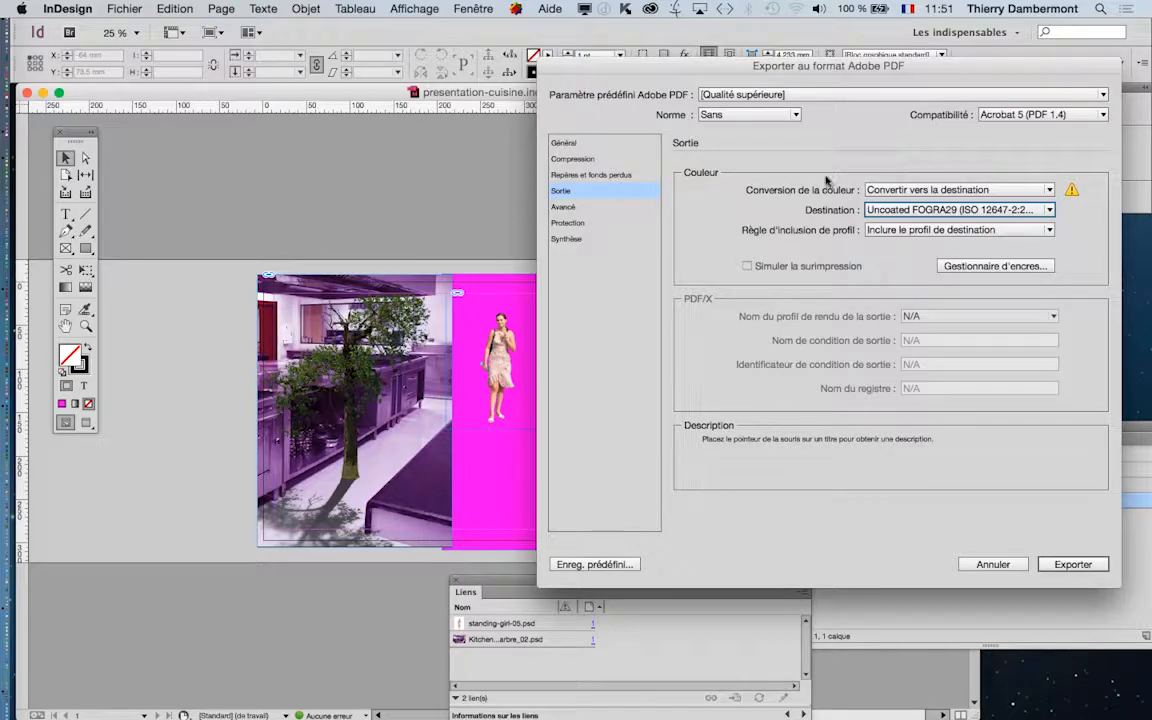
# Step: Check the Avancé and Protection settings and the Synthèse summary of the PDF export
pyautogui.press('alt')
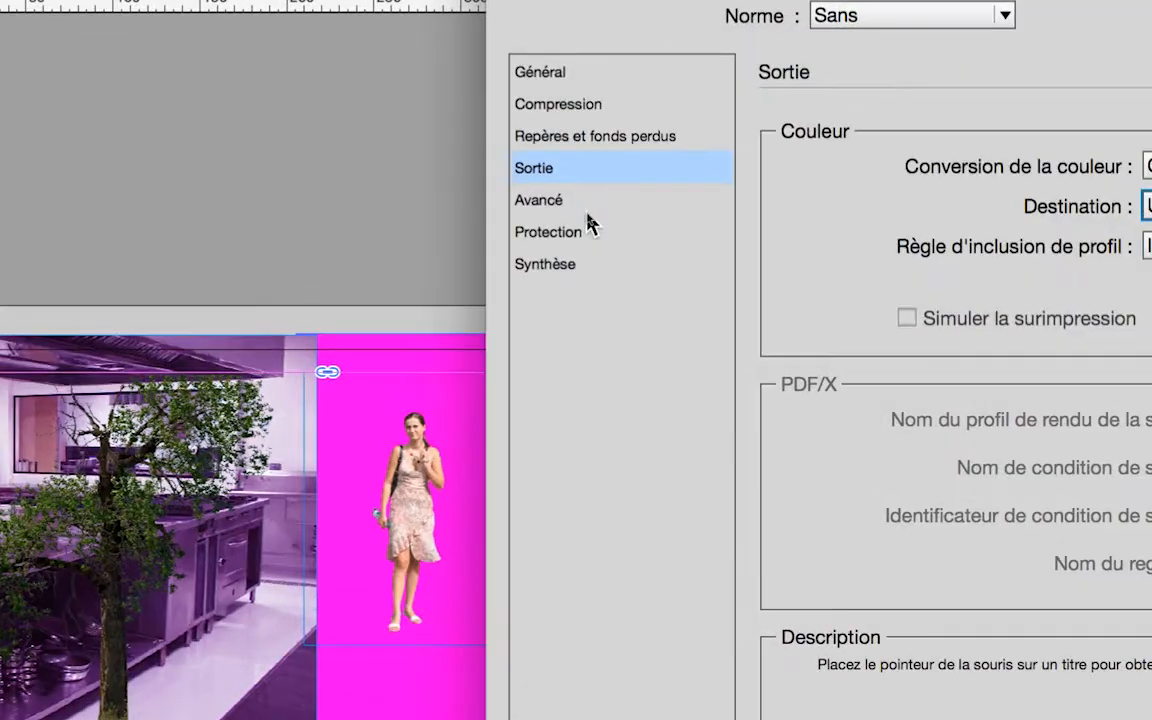
pyautogui.click(588, 210)
pyautogui.click(615, 224)
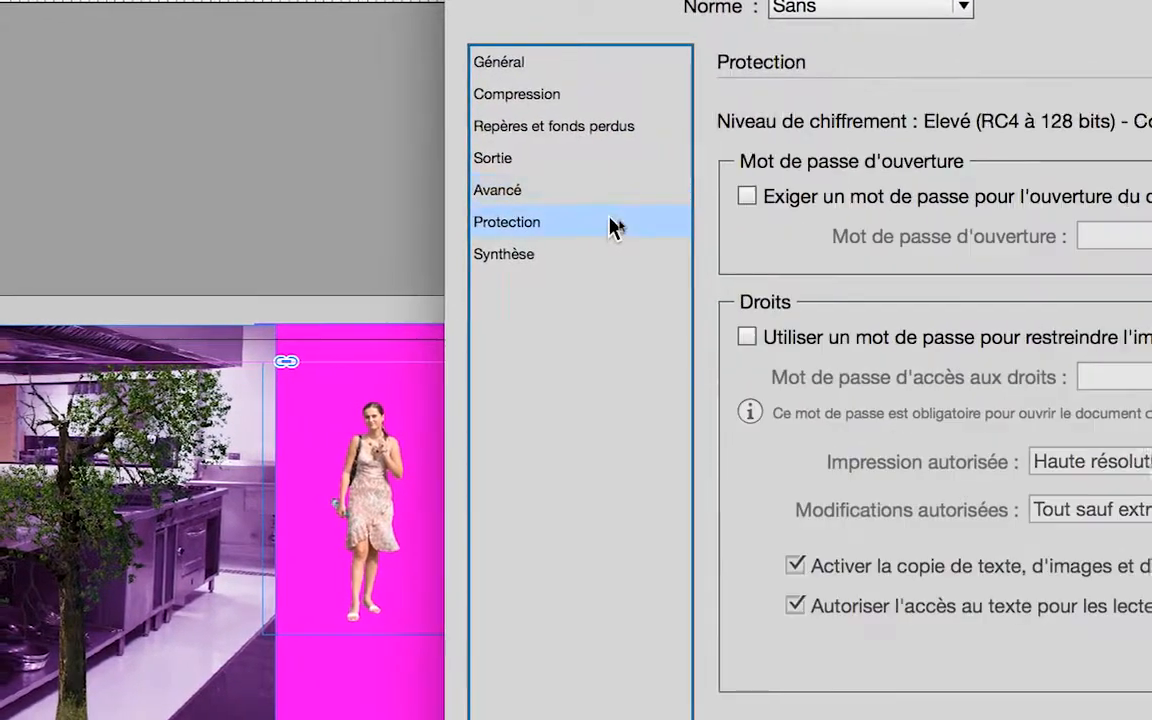
pyautogui.click(600, 258)
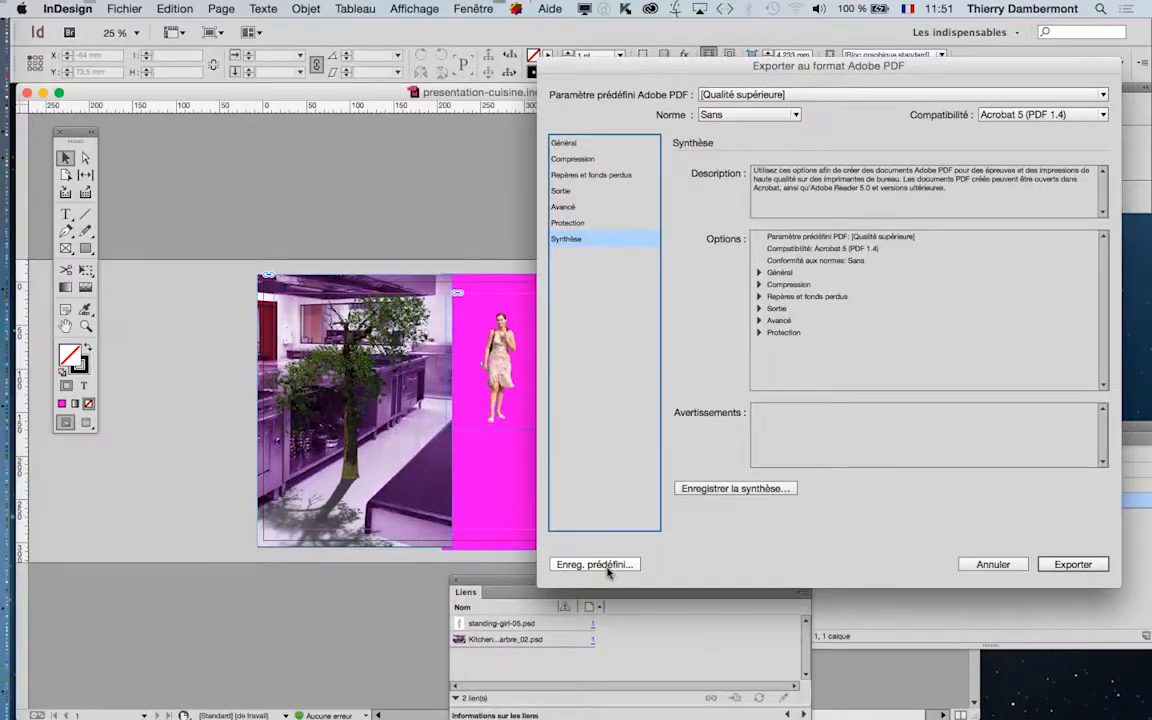
# Step: Save the current PDF export settings as a preset named "janvier 2017"
pyautogui.click(603, 465)
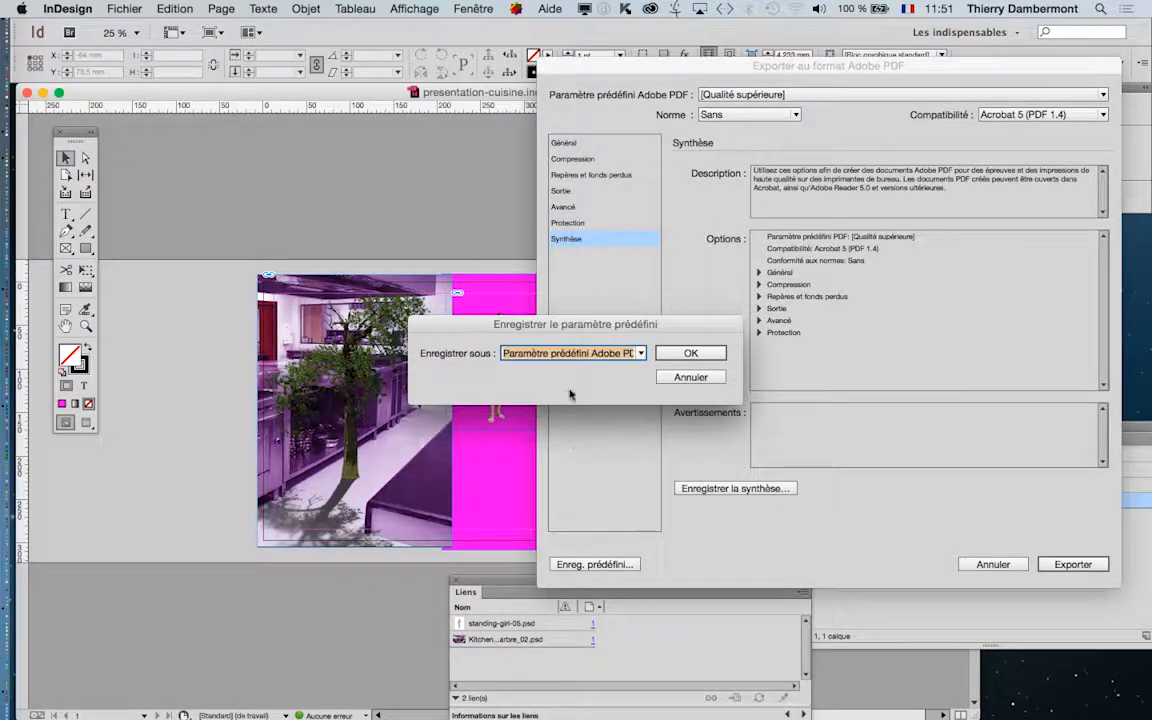
pyautogui.click(617, 355)
pyautogui.press('alt')
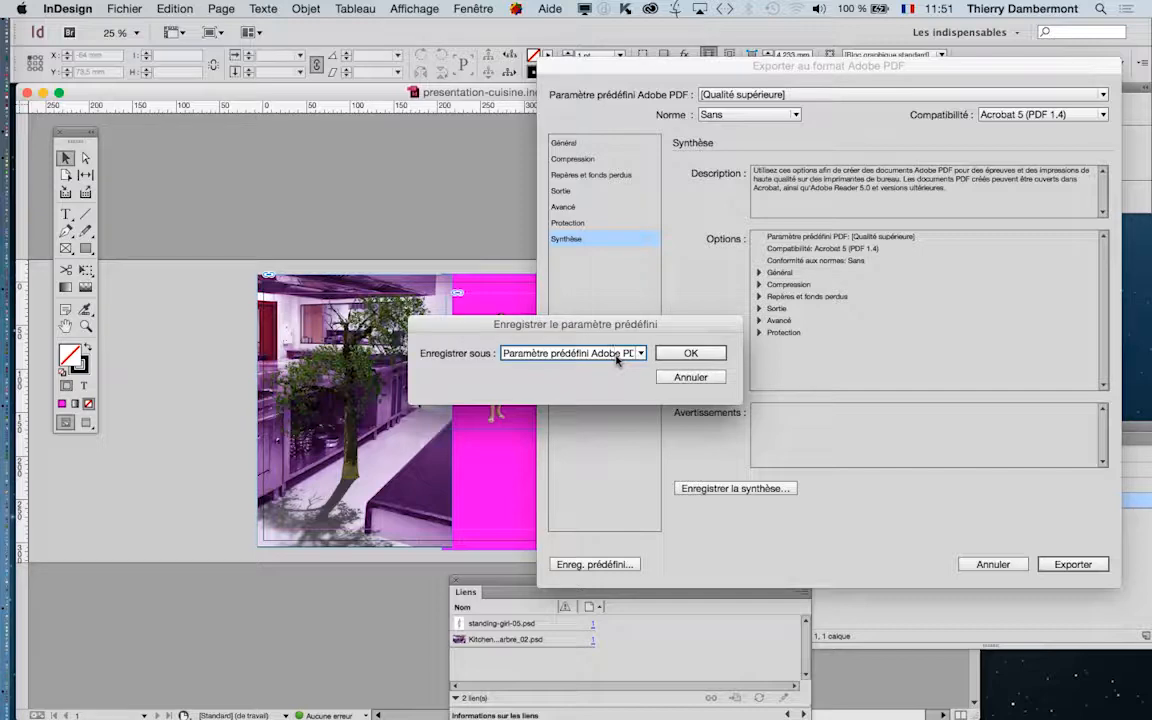
pyautogui.press('super+a')
pyautogui.write('PDF 1')
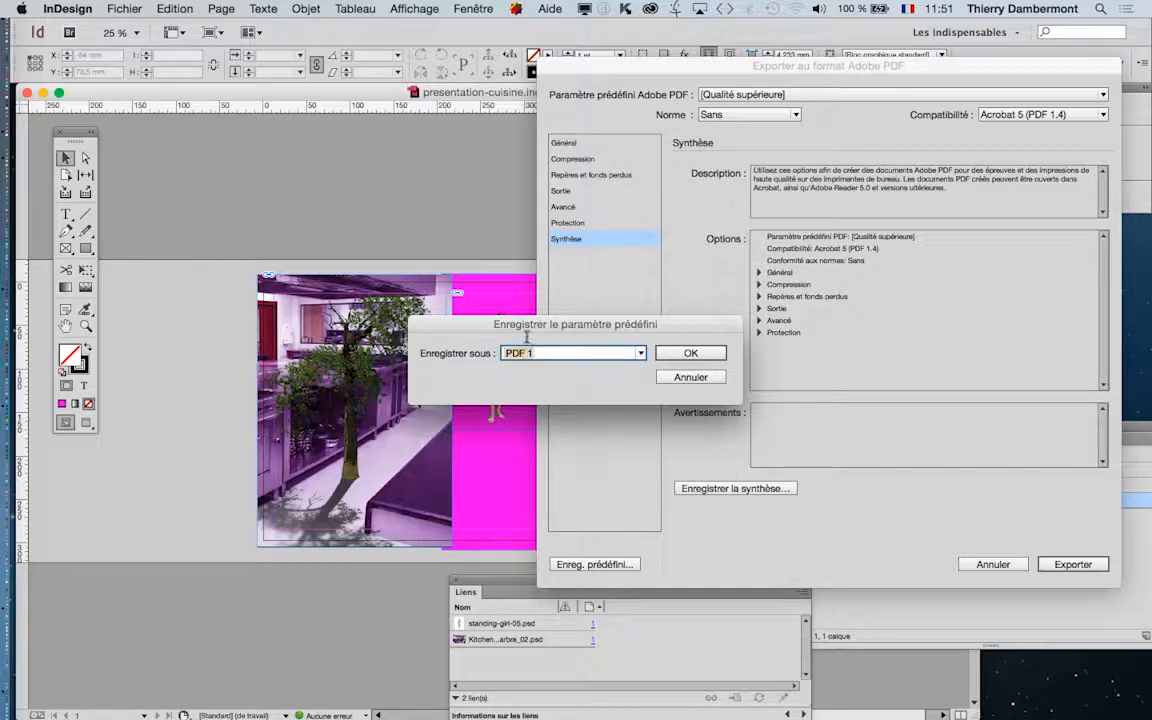
pyautogui.press('alt')
pyautogui.write('janv')
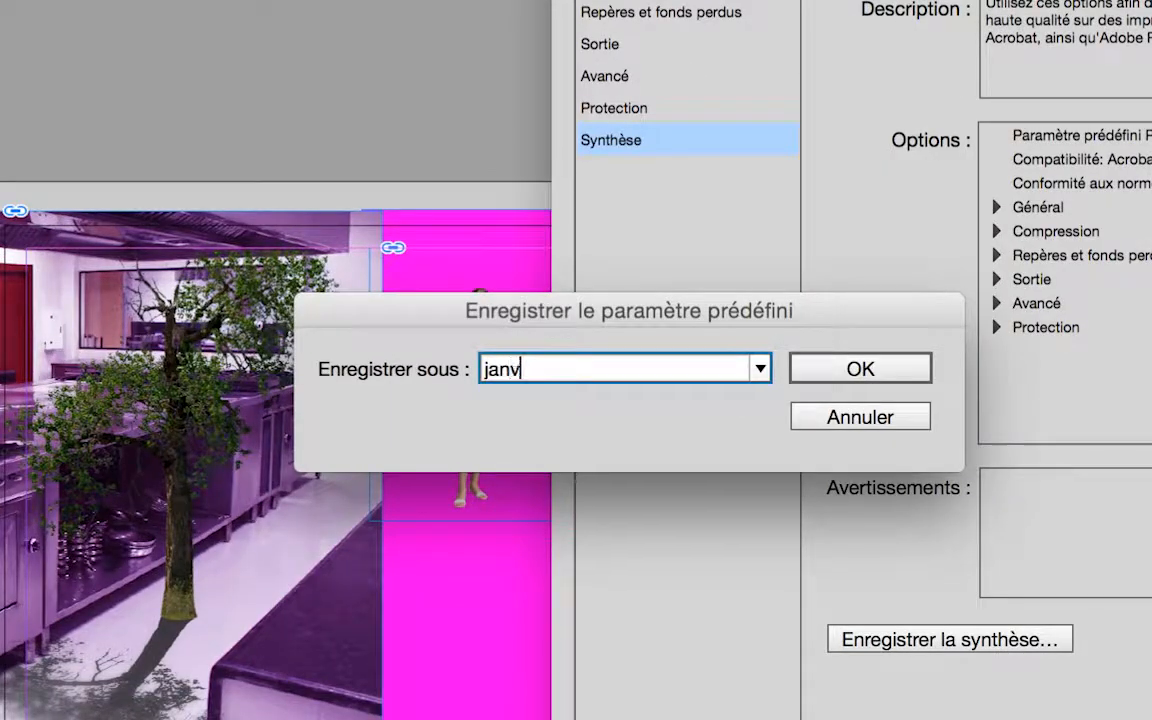
pyautogui.write('ier 2017')
pyautogui.press('alt')
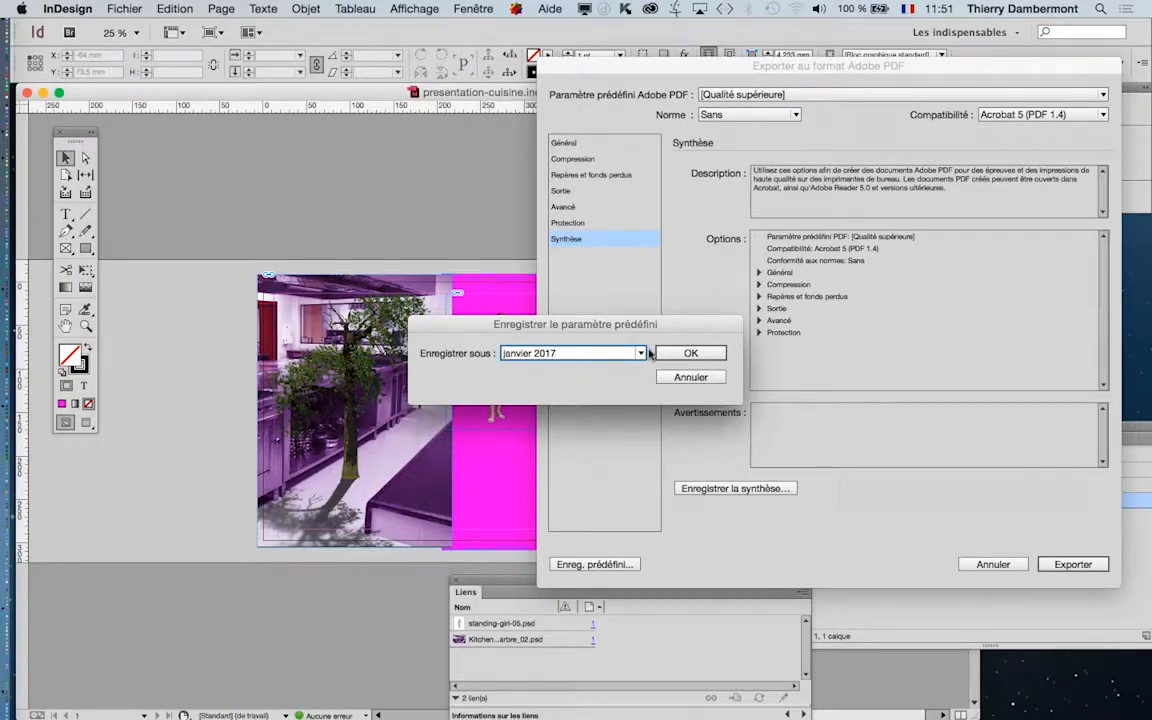
pyautogui.click(860, 369)
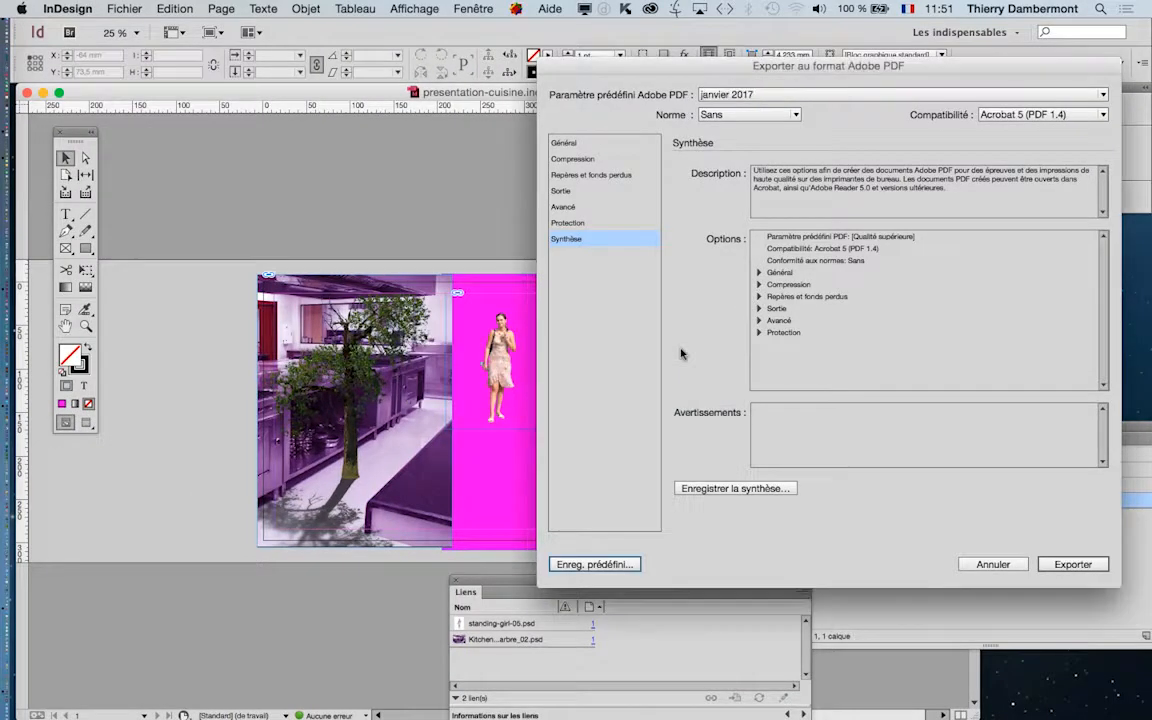
# Step: Check the list of Adobe PDF presets and export the spread with "janvier 2017", continuing with the current transparency and colour settings
pyautogui.click(810, 95)
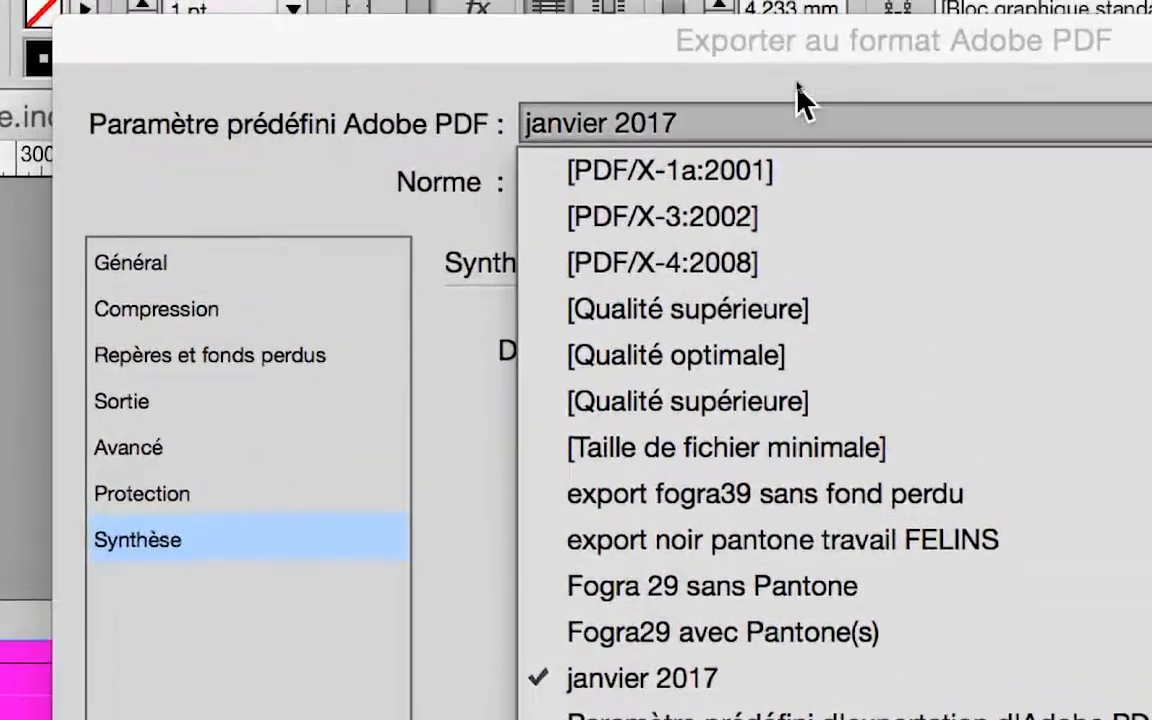
pyautogui.click(798, 83)
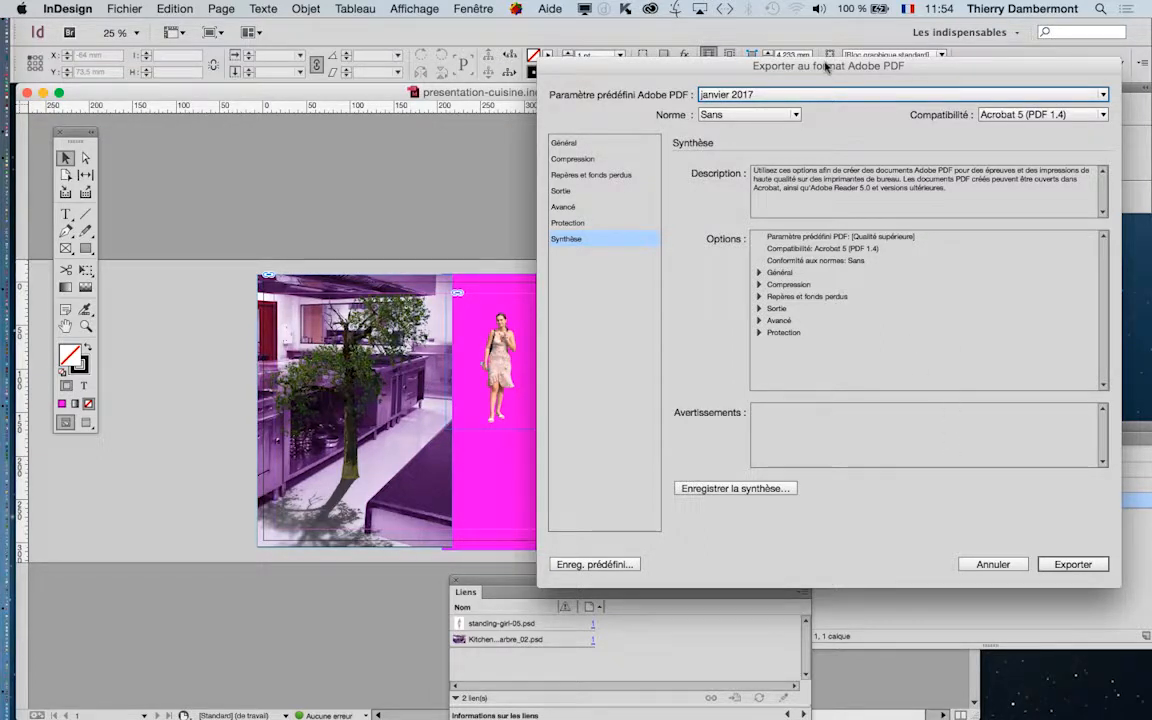
pyautogui.moveTo(826, 67); pyautogui.dragTo(817, 145)
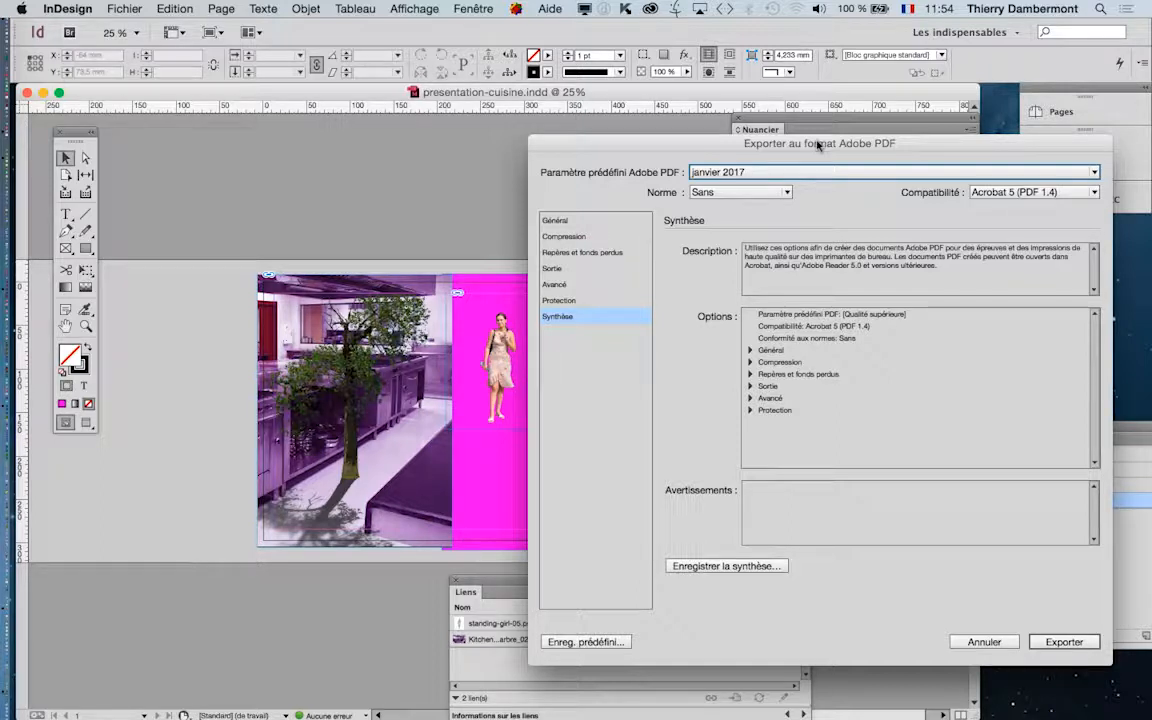
pyautogui.moveTo(817, 146)
pyautogui.mouseDown()
pyautogui.moveTo(847, 105)
pyautogui.moveTo(808, 131)
pyautogui.mouseUp()
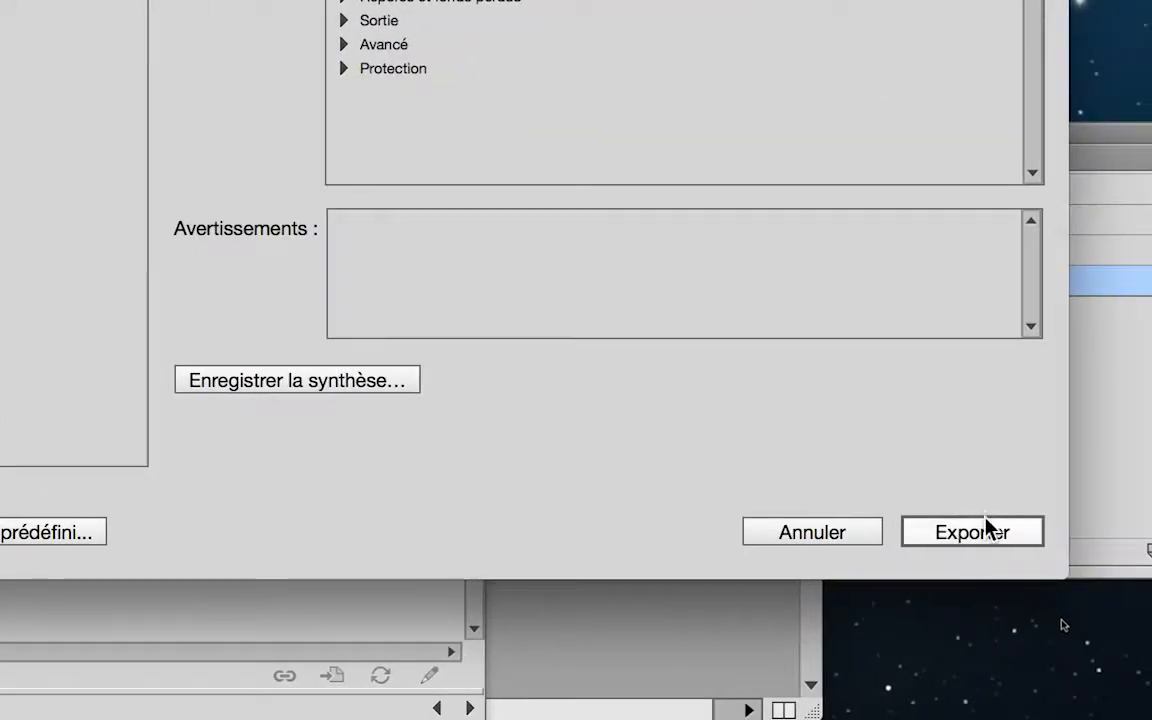
pyautogui.click(1035, 532)
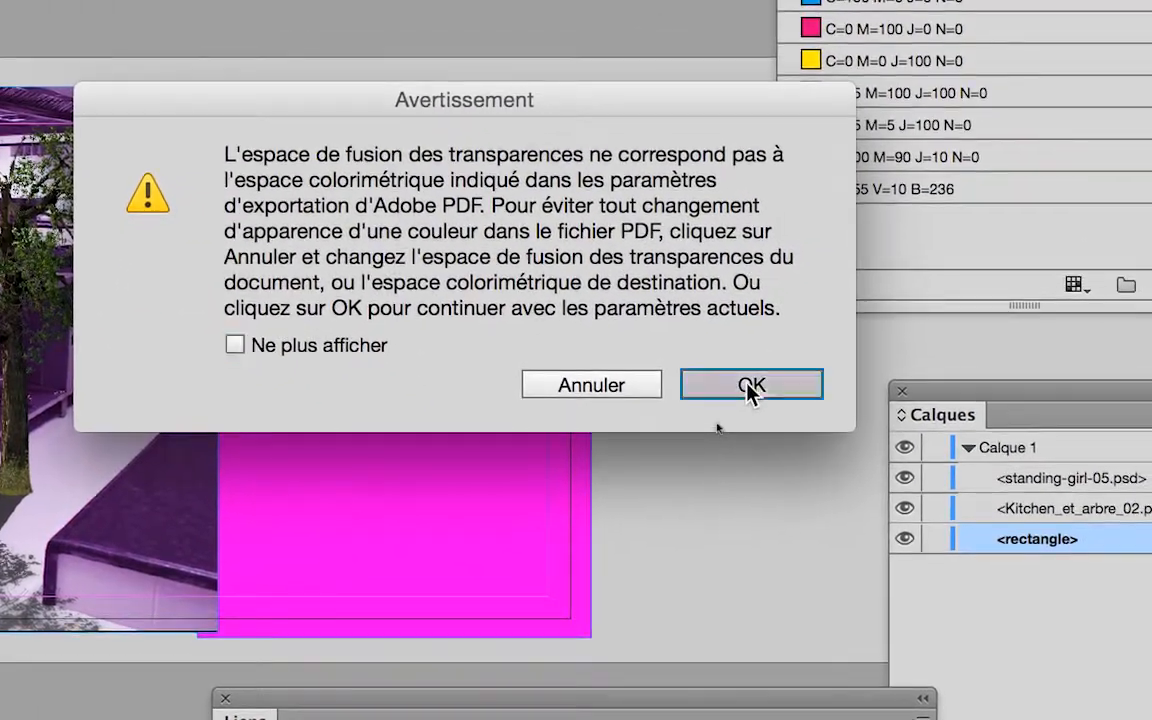
pyautogui.click(751, 386)
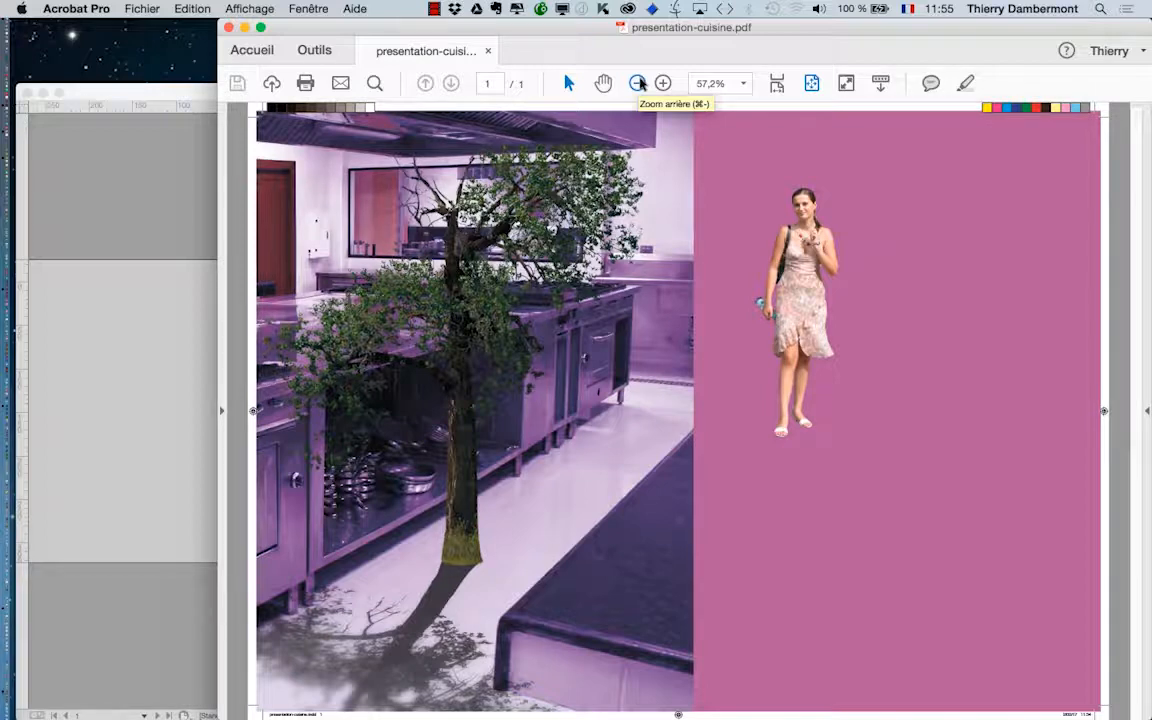
# Step: In Acrobat Pro, compare the colours of the exported PDF's pink page with the magenta page in the InDesign document behind it
pyautogui.click(640, 83)
pyautogui.moveTo(931, 33); pyautogui.dragTo(814, 29)
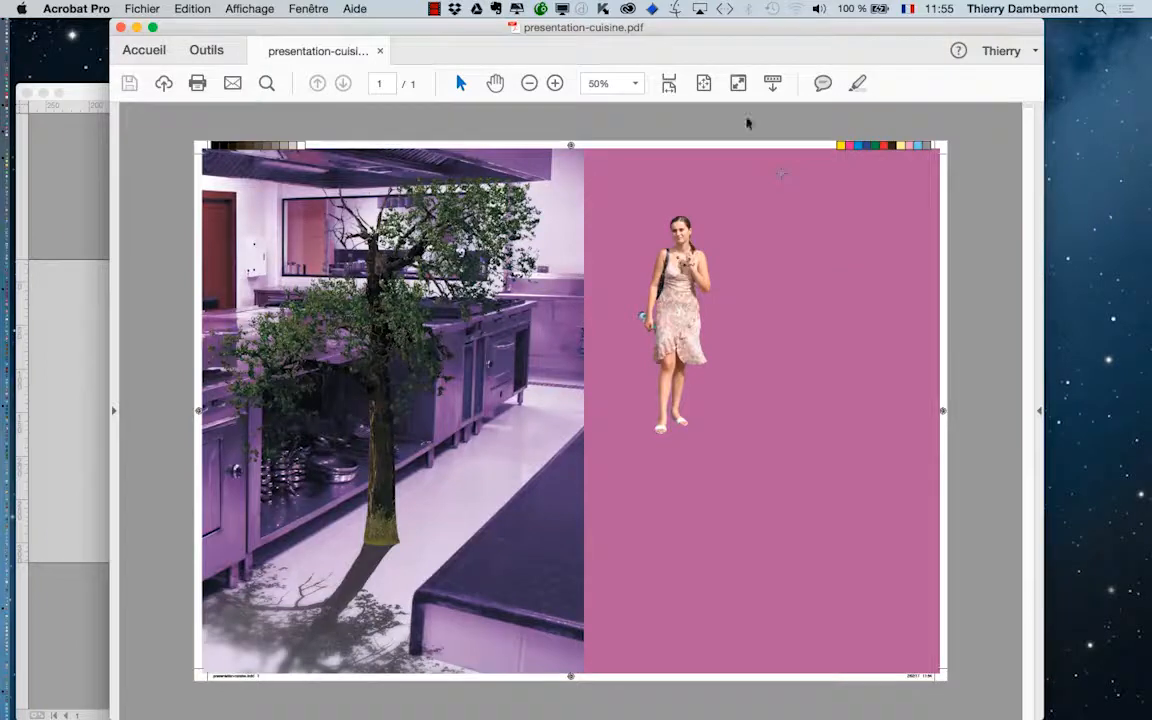
pyautogui.moveTo(635, 31); pyautogui.dragTo(575, 28)
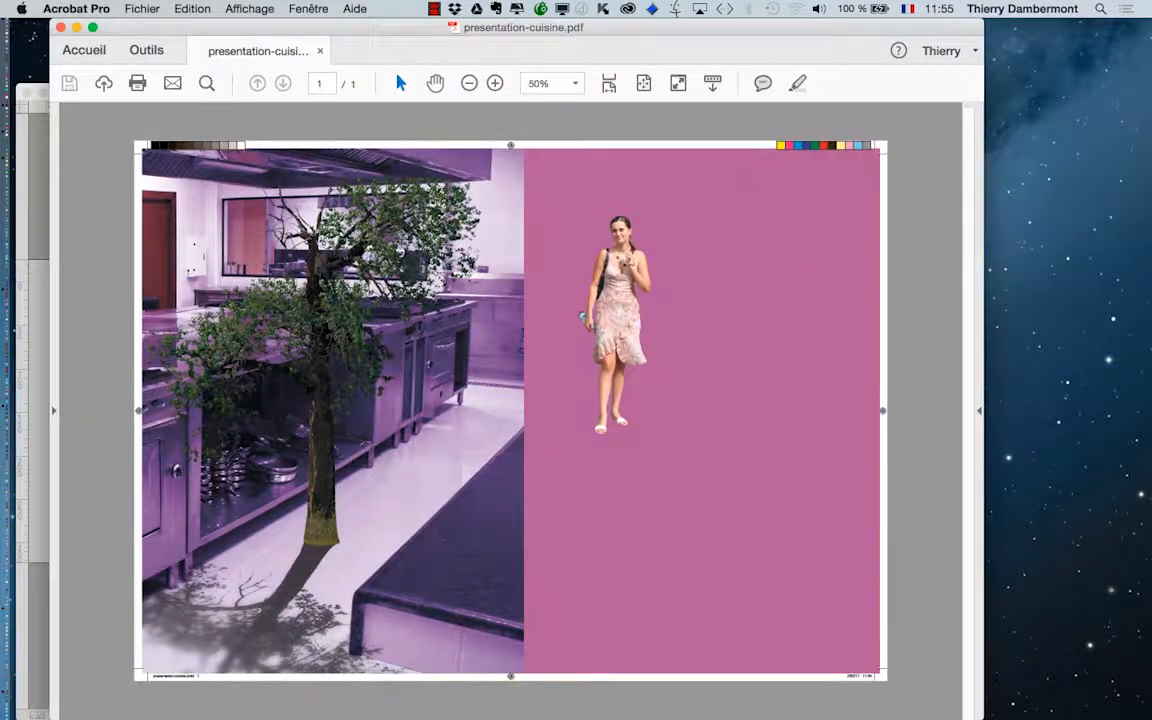
pyautogui.moveTo(498, 30); pyautogui.dragTo(946, 336)
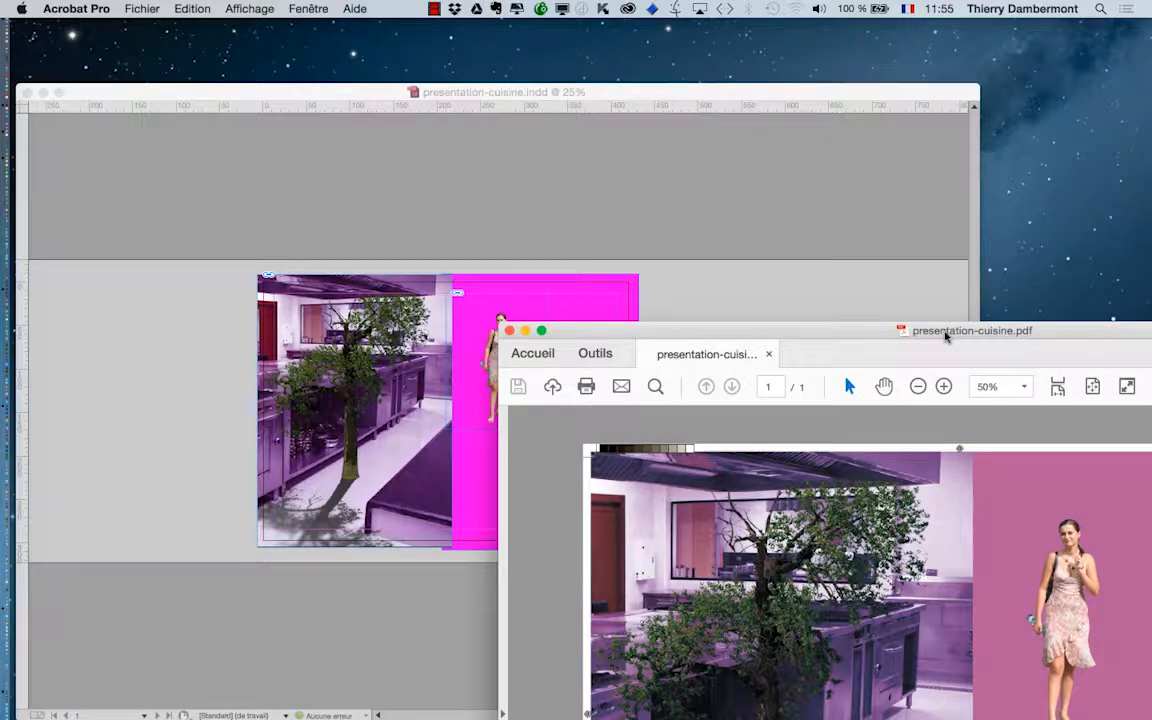
pyautogui.moveTo(946, 336); pyautogui.dragTo(943, 333)
pyautogui.moveTo(941, 326); pyautogui.dragTo(544, 33)
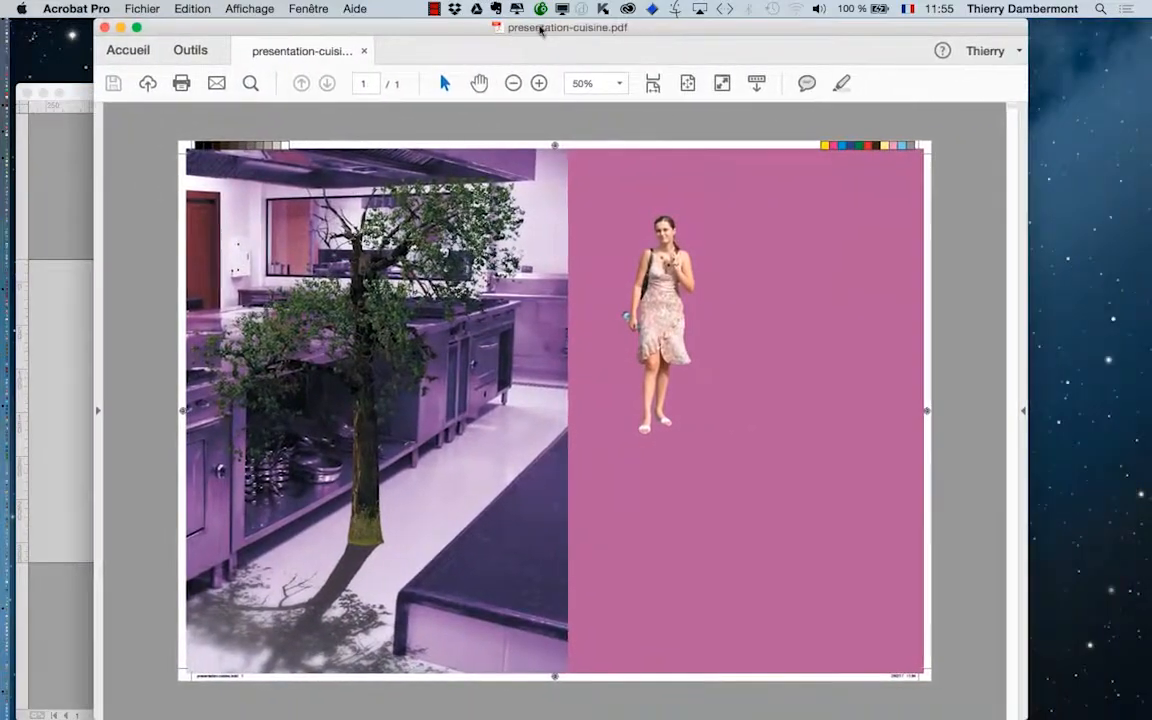
pyautogui.moveTo(894, 36); pyautogui.dragTo(399, 17)
pyautogui.scroll(5, 174, 292)
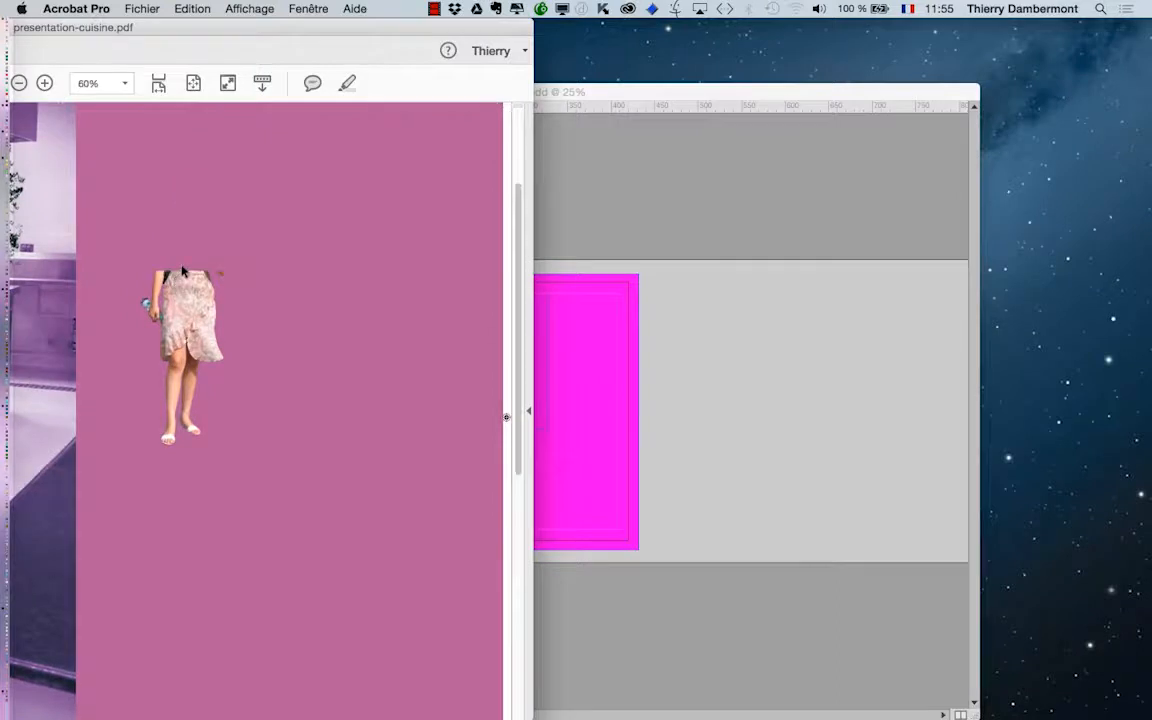
pyautogui.scroll(5, 193, 243)
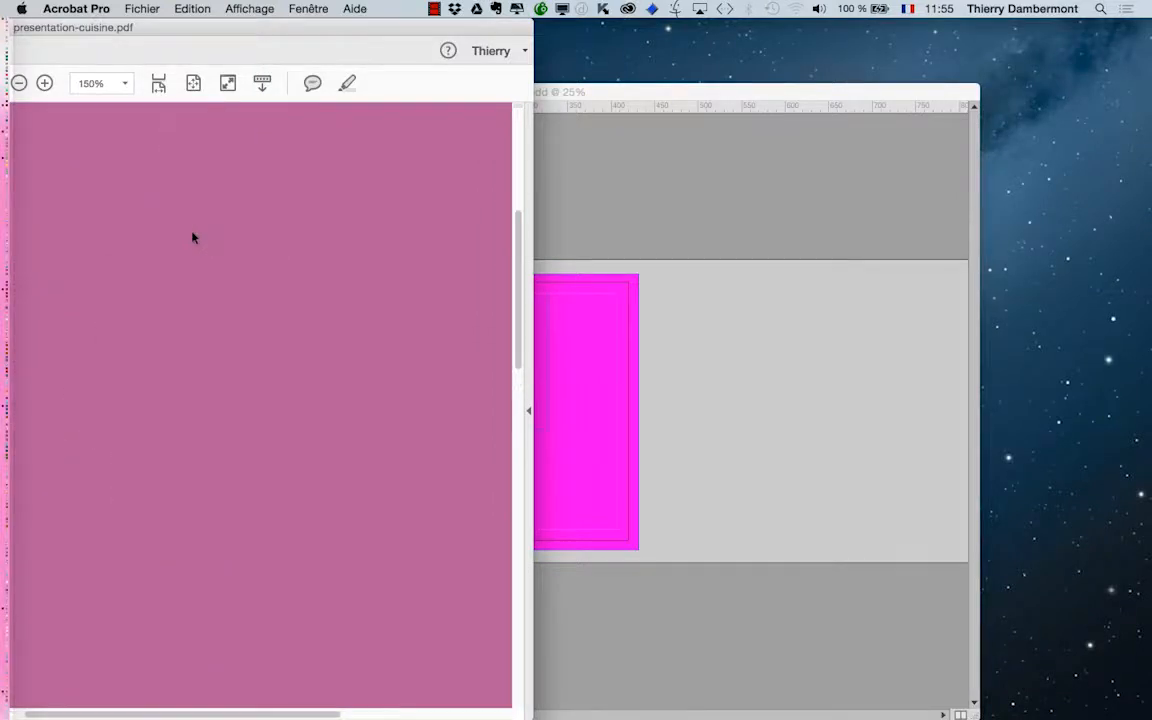
pyautogui.scroll(-6, 193, 237)
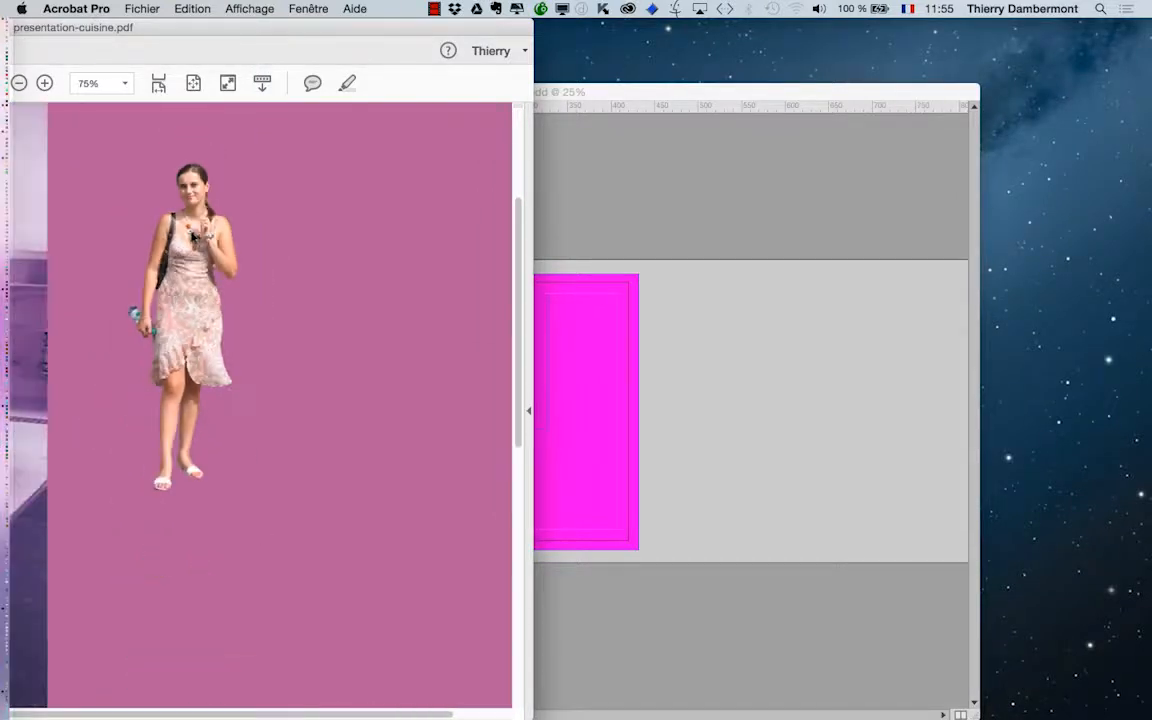
pyautogui.scroll(-1, 193, 238)
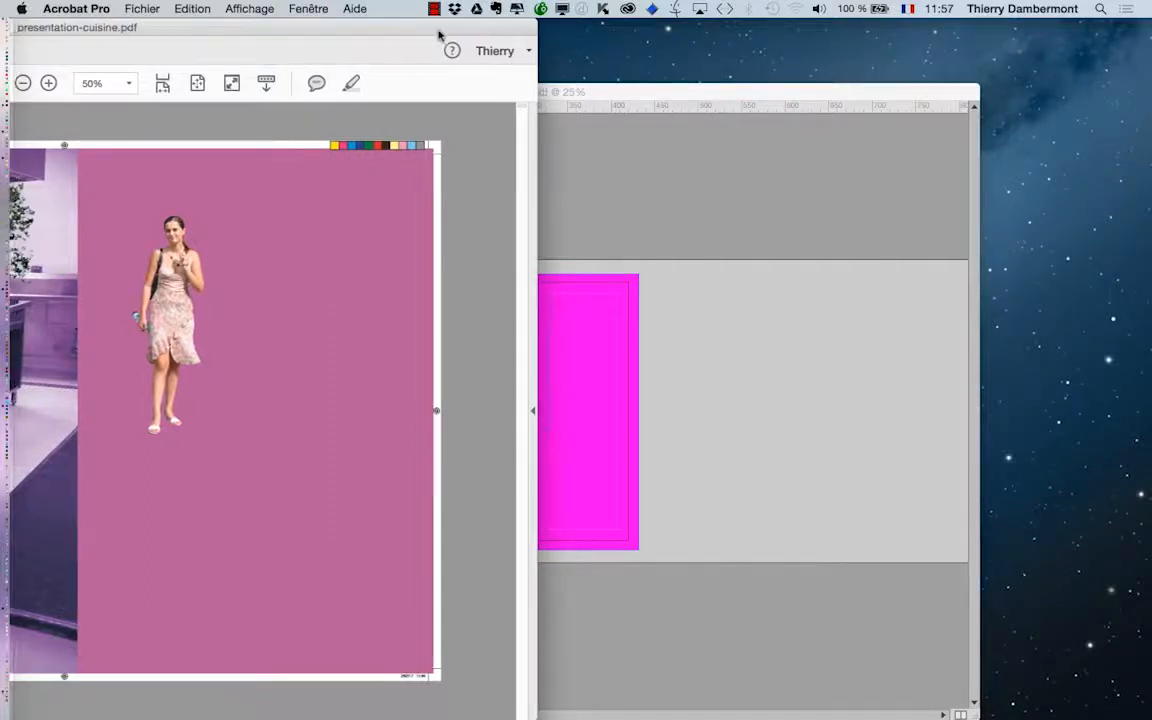
# Step: Reposition and widen the Acrobat window to show the full width of the PDF spread at 66.7 %
pyautogui.doubleClick(437, 28)
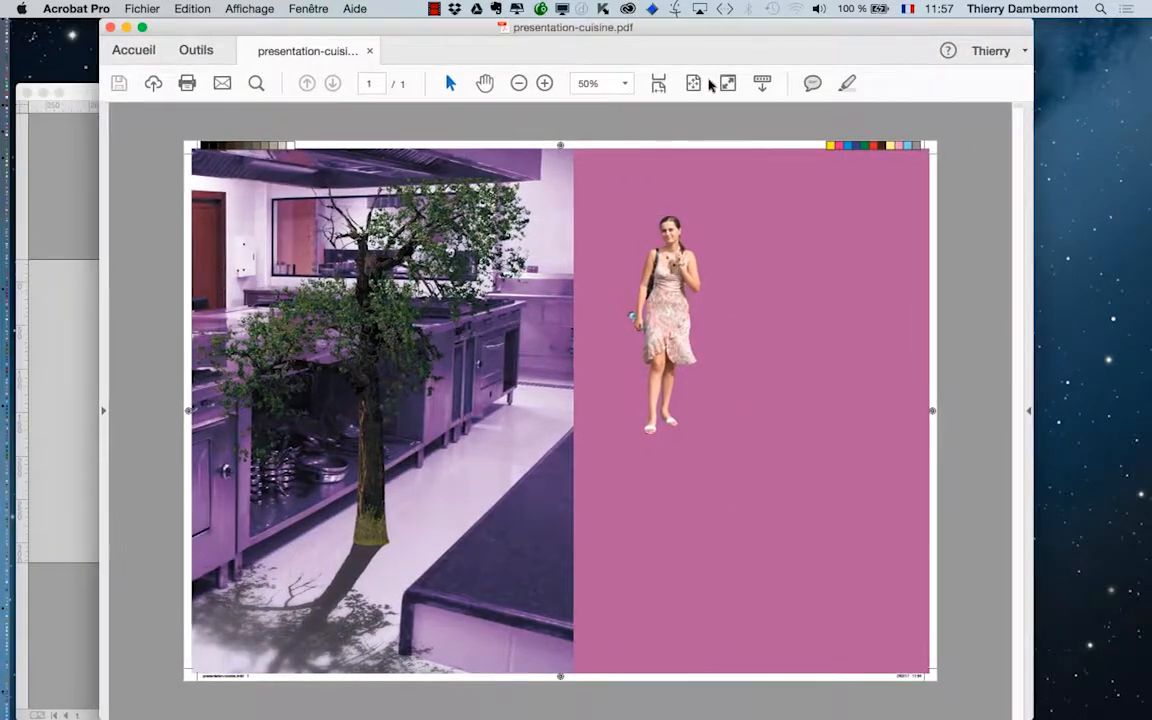
pyautogui.scroll(2, 187, 155)
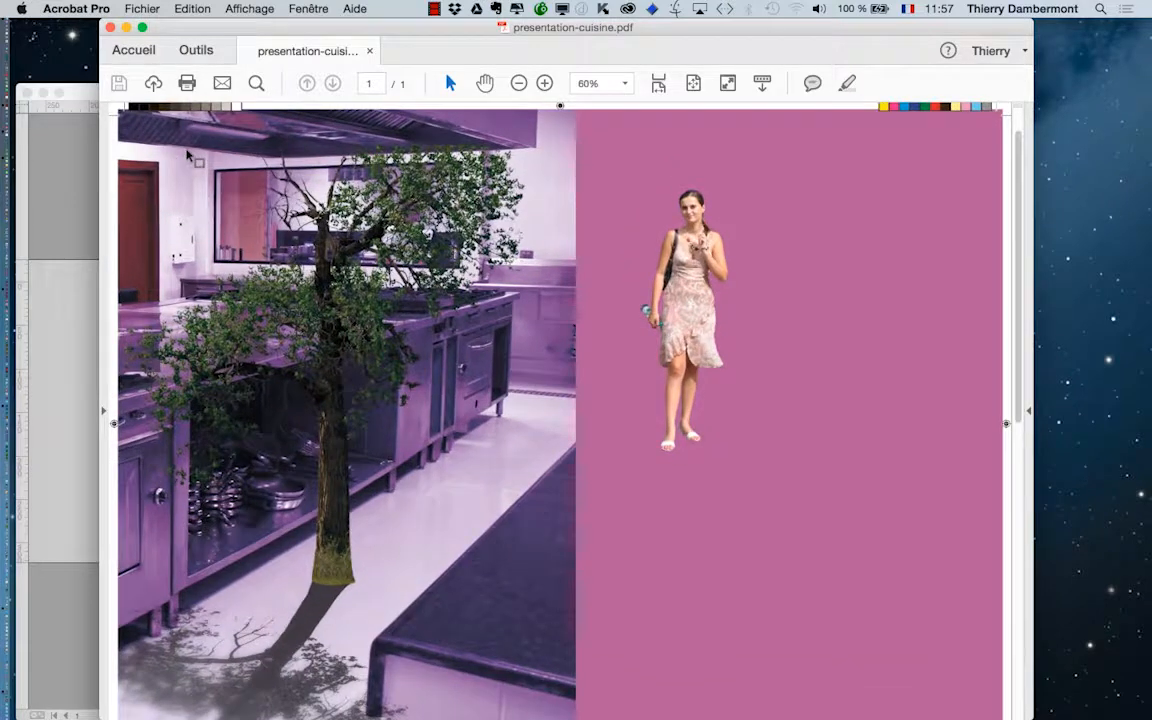
pyautogui.scroll(1, 187, 155)
pyautogui.moveTo(222, 28); pyautogui.dragTo(143, 22)
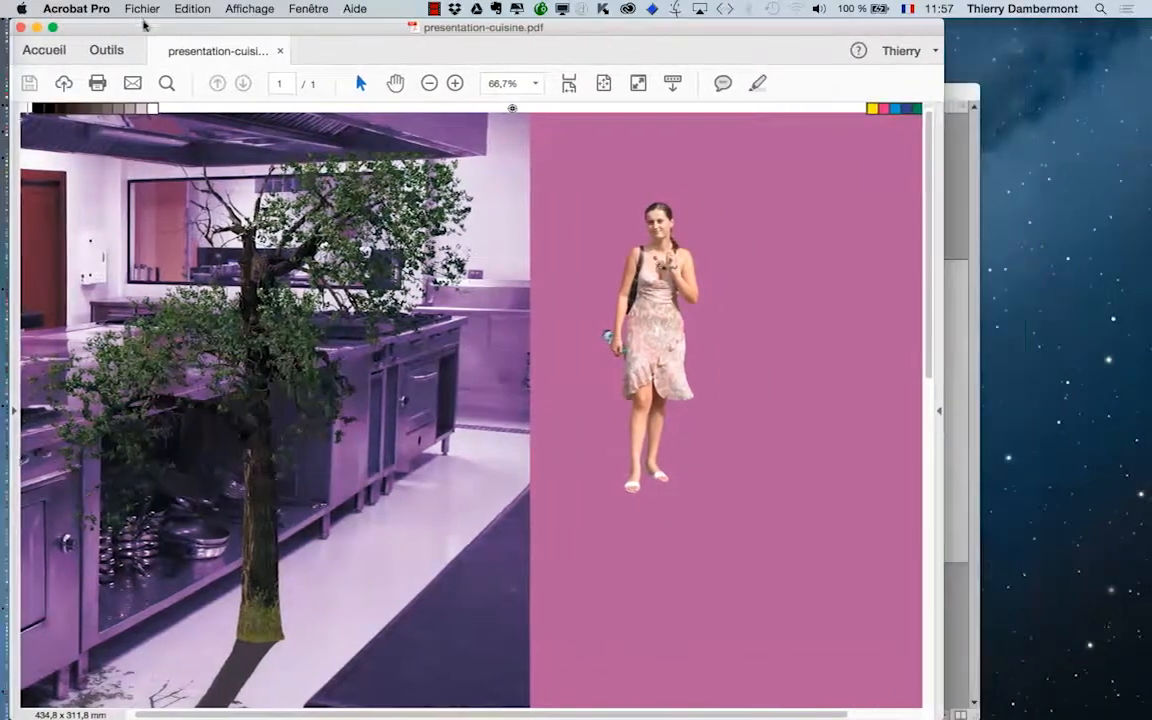
pyautogui.moveTo(941, 717); pyautogui.dragTo(1148, 715)
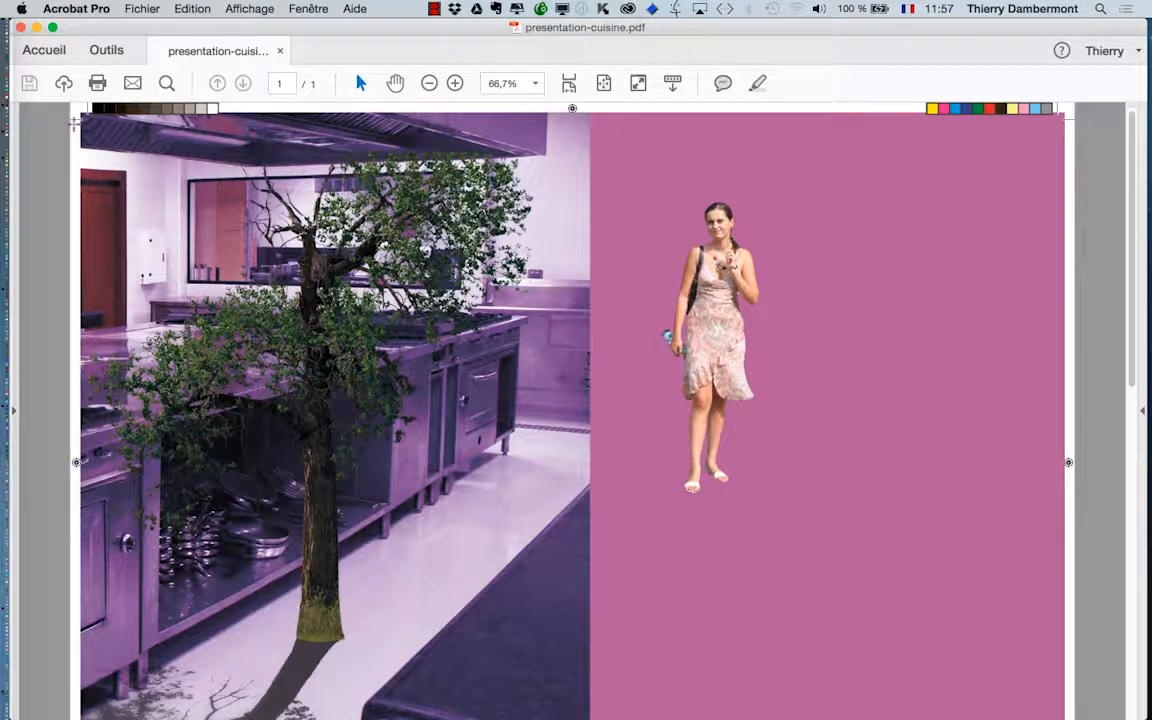
# Step: Examine the crop marks, bleed and grey colour bar at the upper-left corner of the PDF page at 400 %
pyautogui.press('super+equal')
pyautogui.press('super+equal')
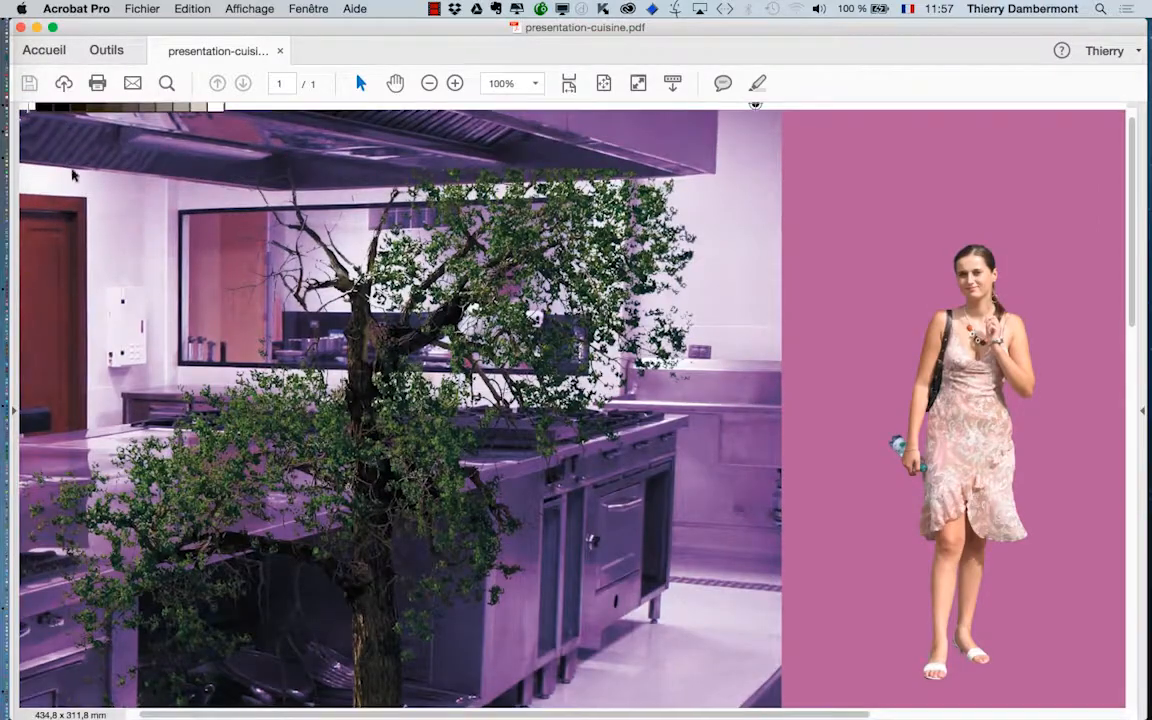
pyautogui.press('super+equal')
pyautogui.press('super+equal')
pyautogui.press('super+equal')
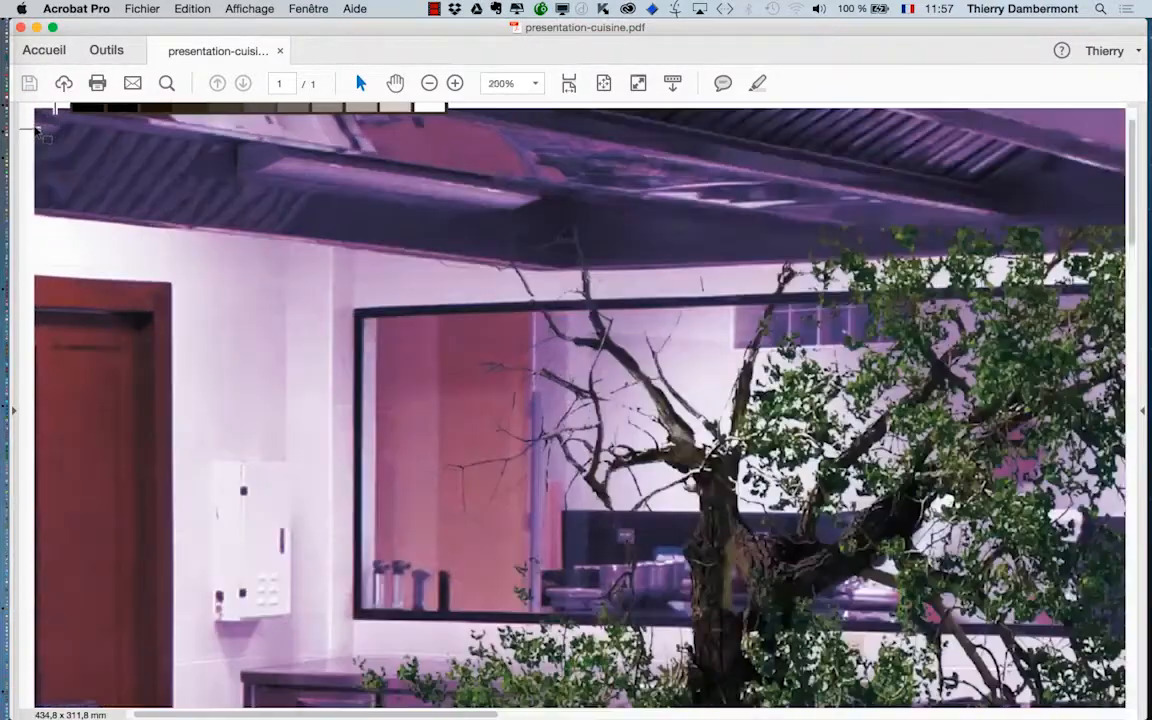
pyautogui.press('super+equal')
pyautogui.press('super+equal')
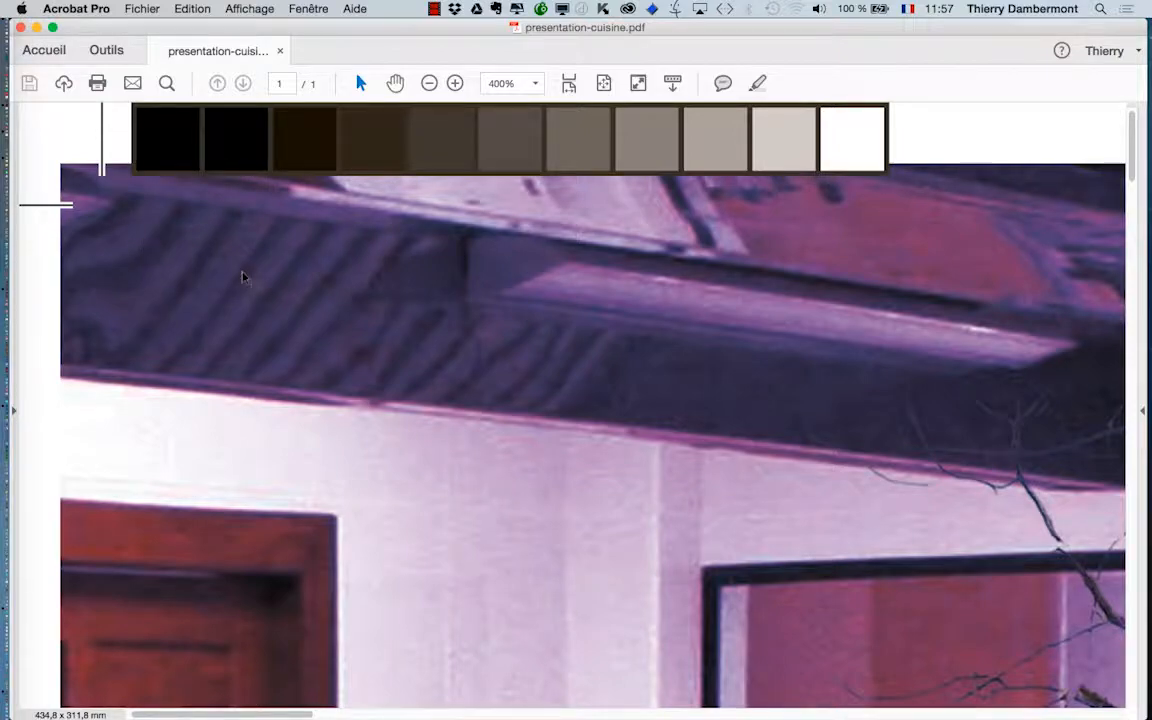
pyautogui.press('super+minus')
pyautogui.press('super+minus')
pyautogui.press('super+minus')
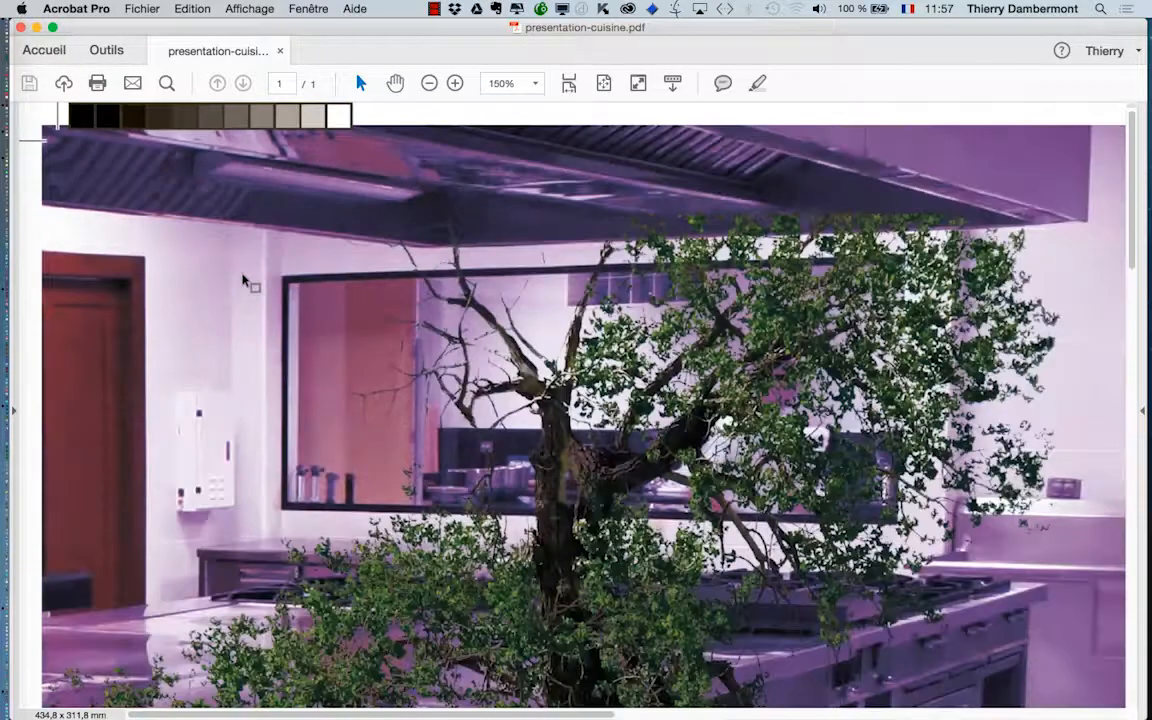
pyautogui.press('super+minus')
pyautogui.press('super+minus')
pyautogui.press('super+minus')
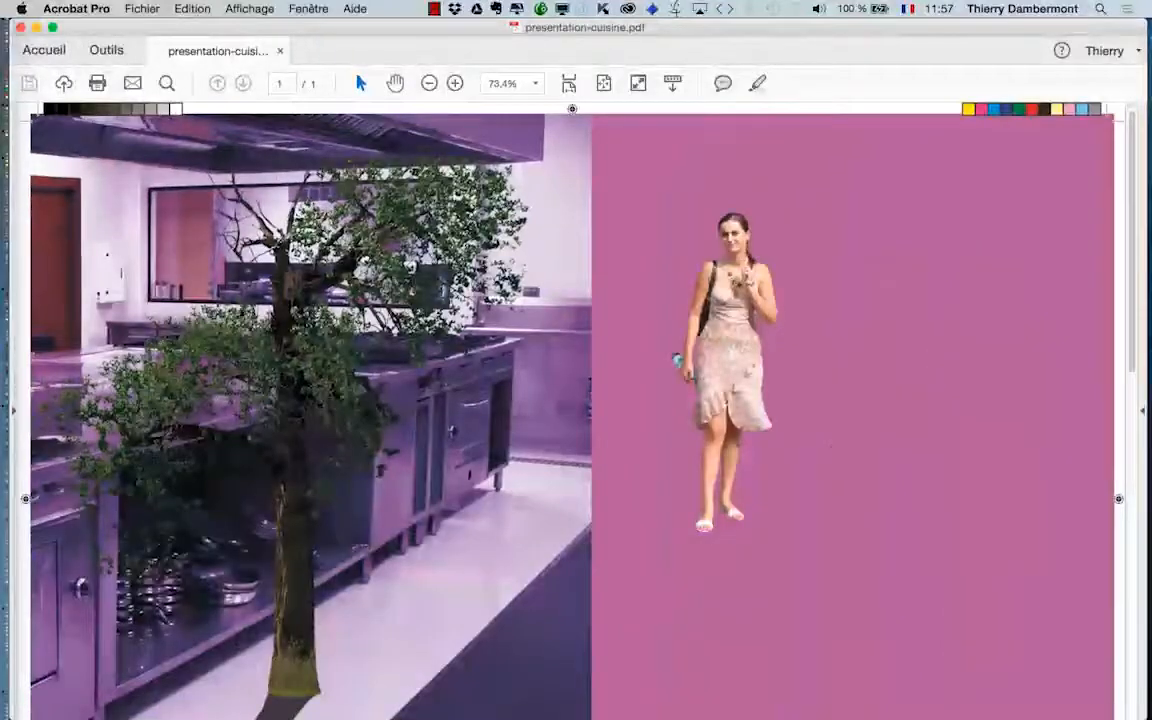
# Step: Examine the registration mark on the right edge of the PDF page at 2400 %, and return to a wider view
pyautogui.press('super+plus')
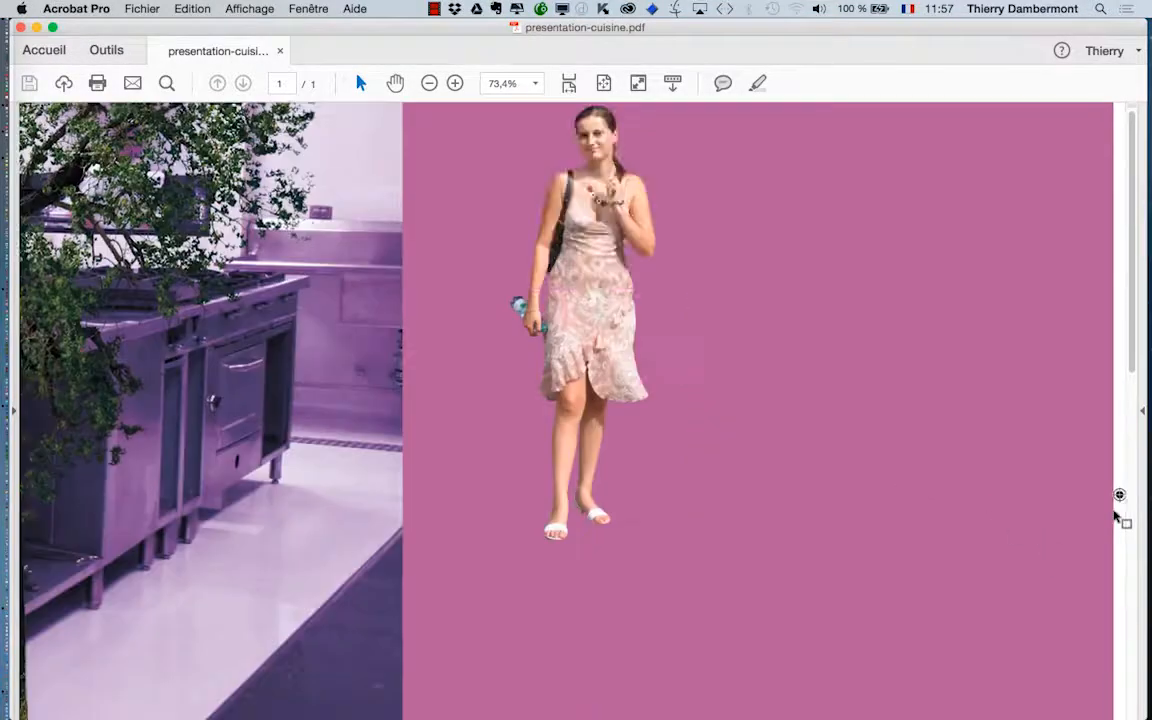
pyautogui.press('super+plus')
pyautogui.press('super+plus')
pyautogui.press('super+plus')
pyautogui.press('super+plus')
pyautogui.press('super+plus')
pyautogui.press('super+plus')
pyautogui.press('super+plus')
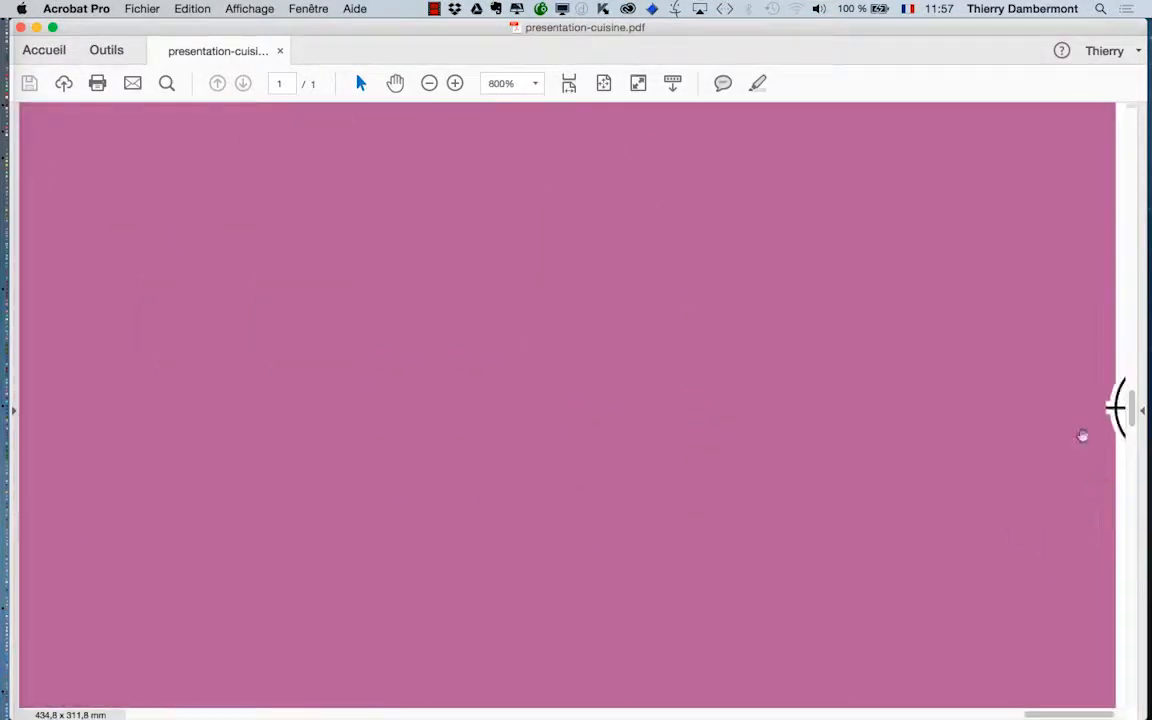
pyautogui.moveTo(1082, 436); pyautogui.dragTo(862, 445)
pyautogui.press('super+plus')
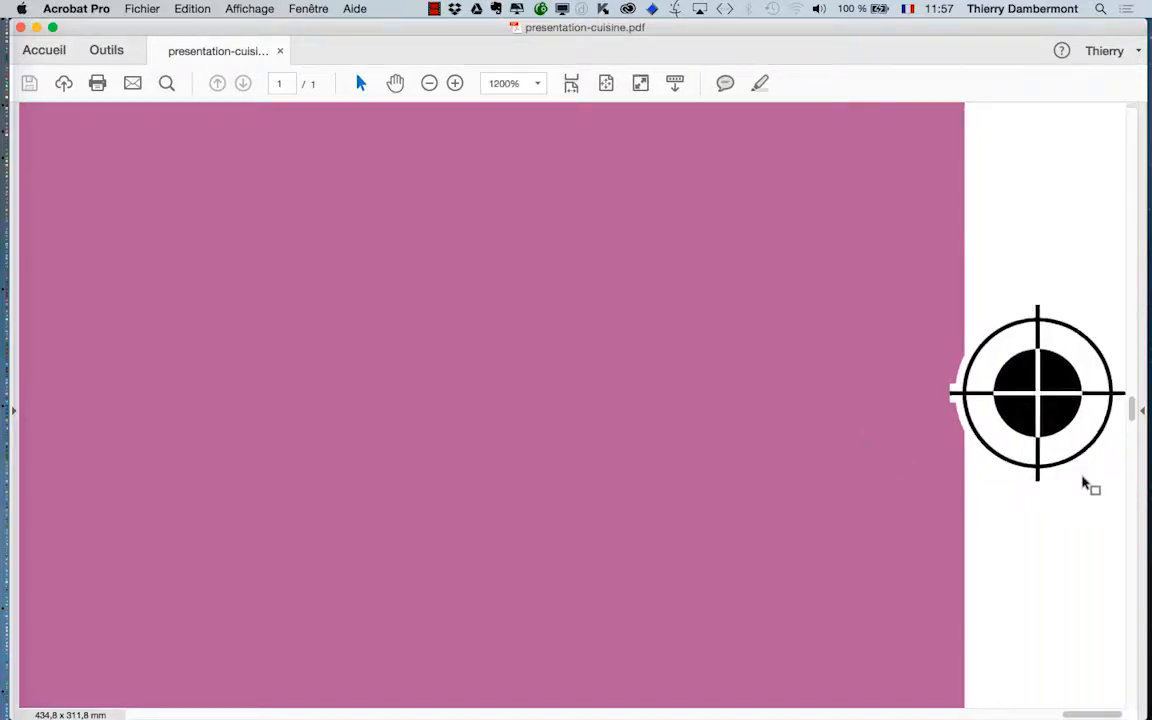
pyautogui.press('super+plus')
pyautogui.press('super+plus')
pyautogui.moveTo(1008, 465); pyautogui.dragTo(869, 530)
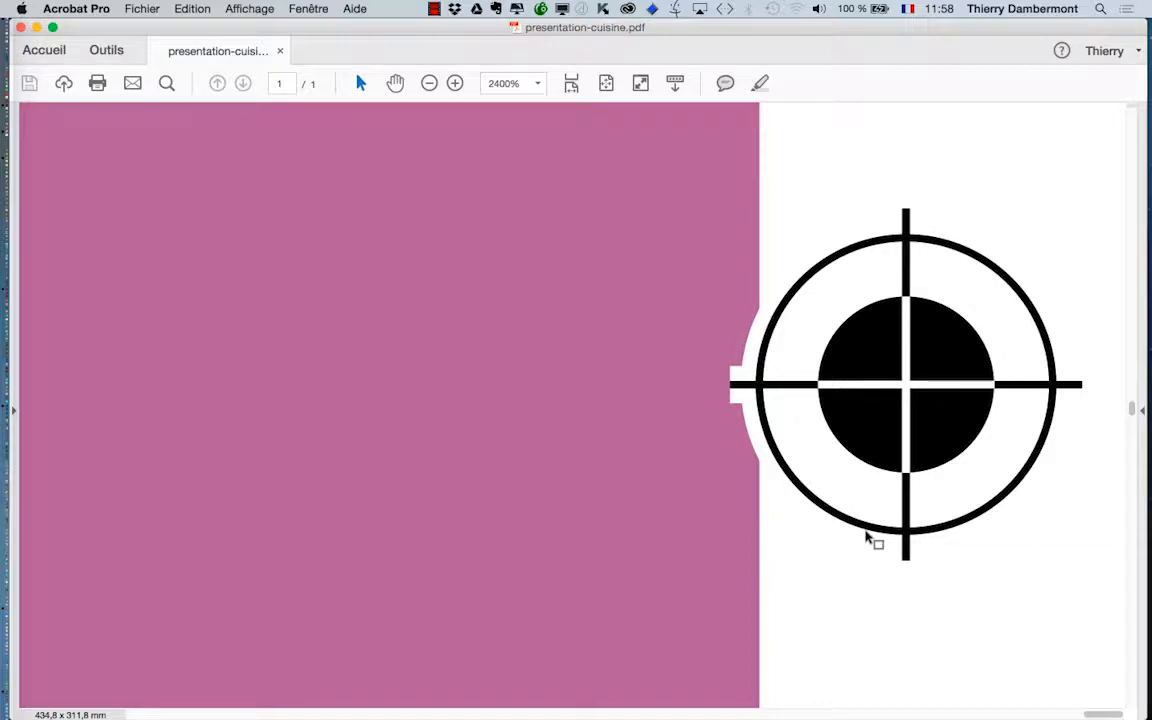
pyautogui.press('super+minus')
pyautogui.press('super+minus')
pyautogui.press('super+minus')
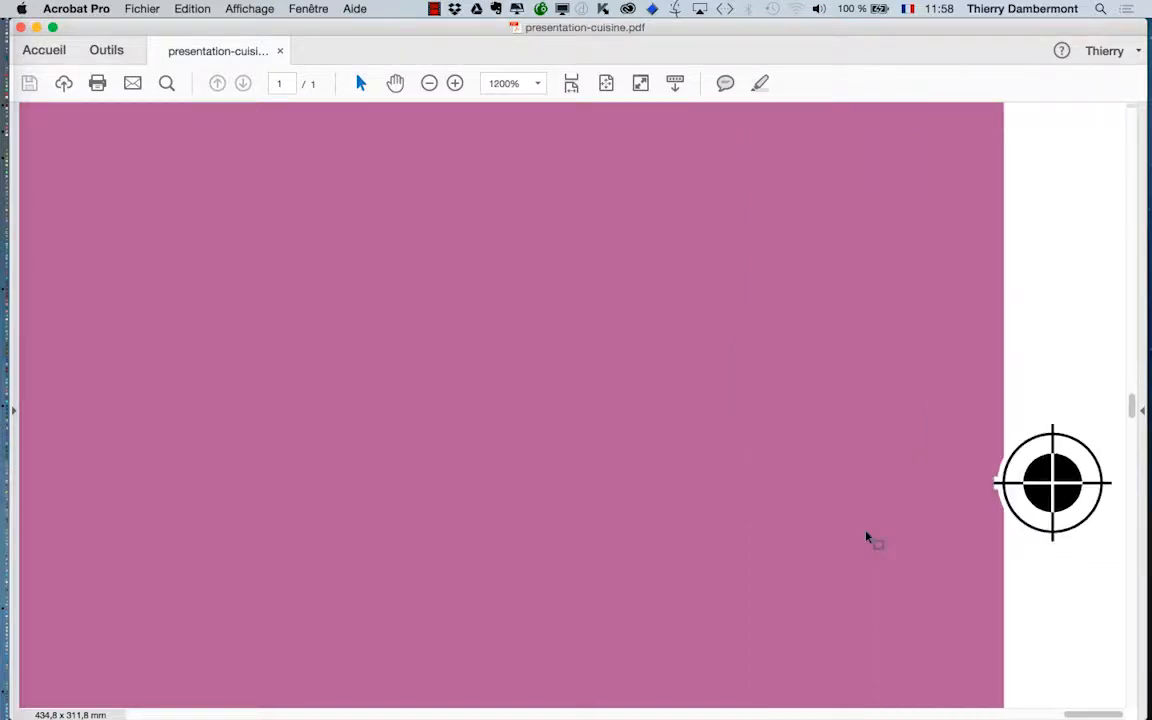
pyautogui.press('super+minus')
pyautogui.press('super+minus')
pyautogui.press('super+minus')
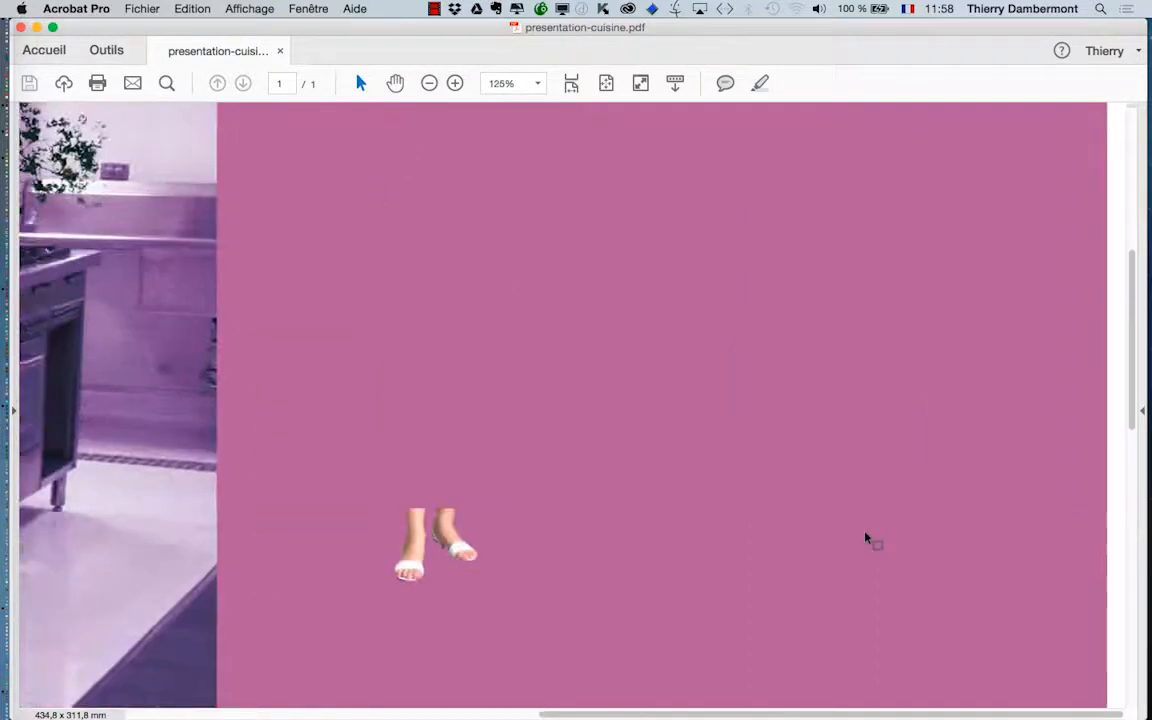
# Step: Examine the colour patches, crop marks and bleed at the upper-right corner of the PDF page at 400 %
pyautogui.press('super+minus')
pyautogui.press('super+0')
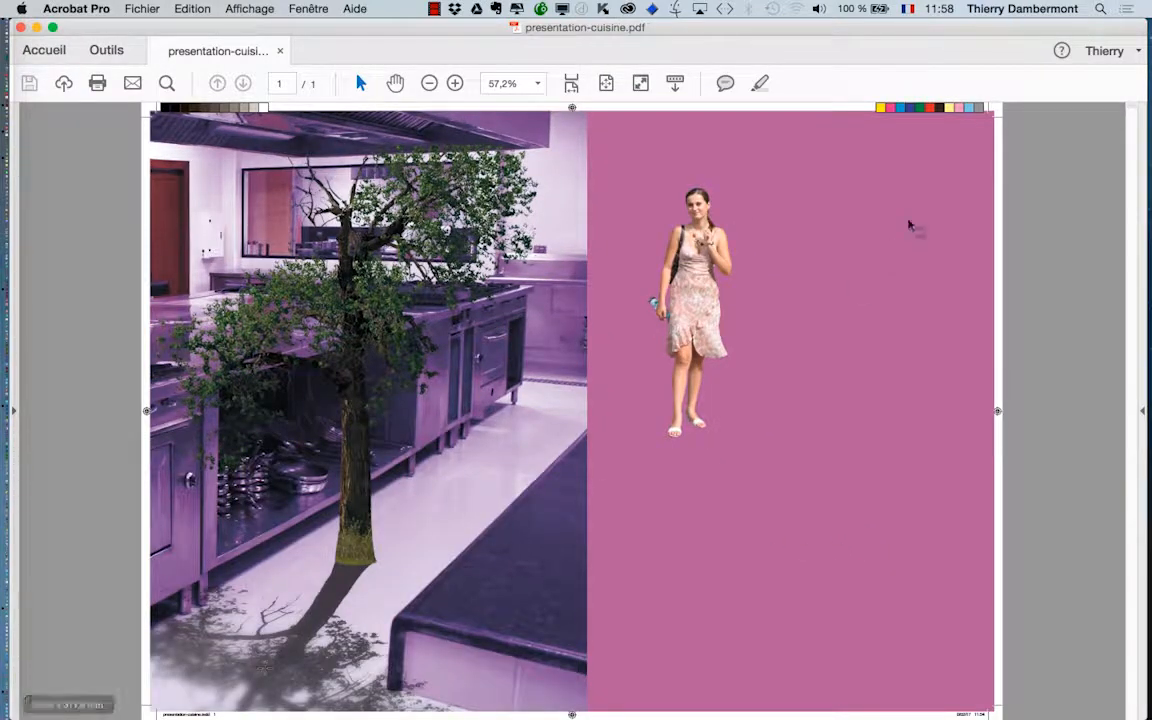
pyautogui.press('super+equal')
pyautogui.press('super+equal')
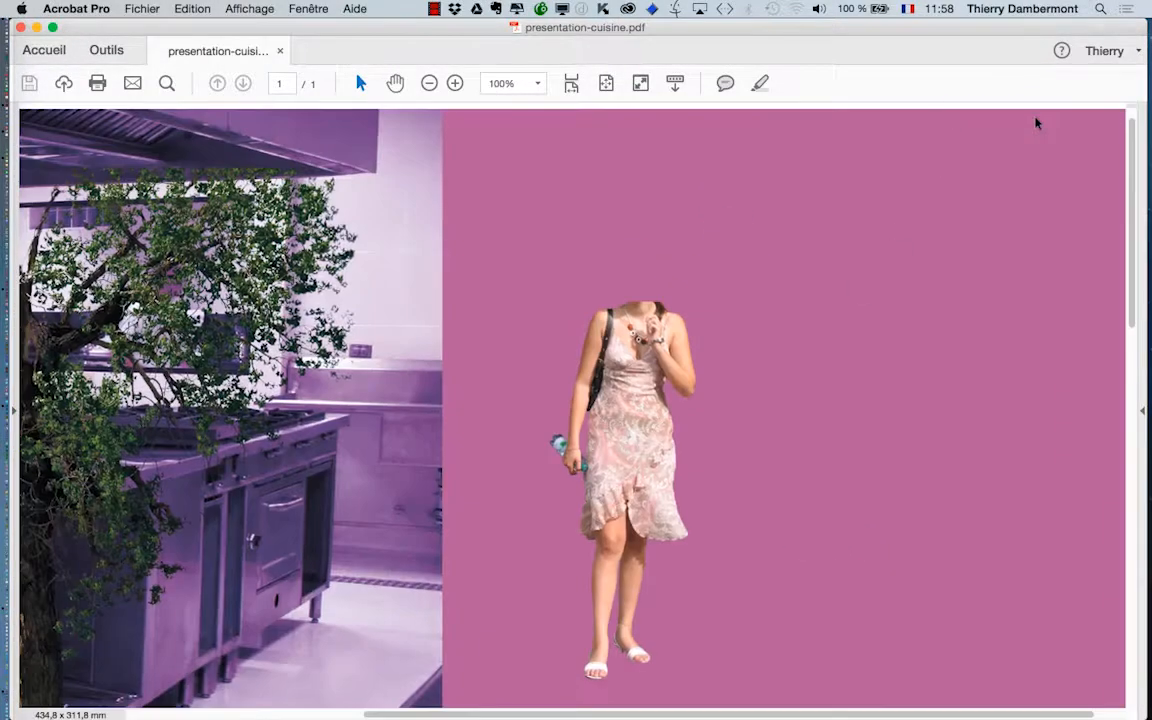
pyautogui.press('super+equal')
pyautogui.press('super+equal')
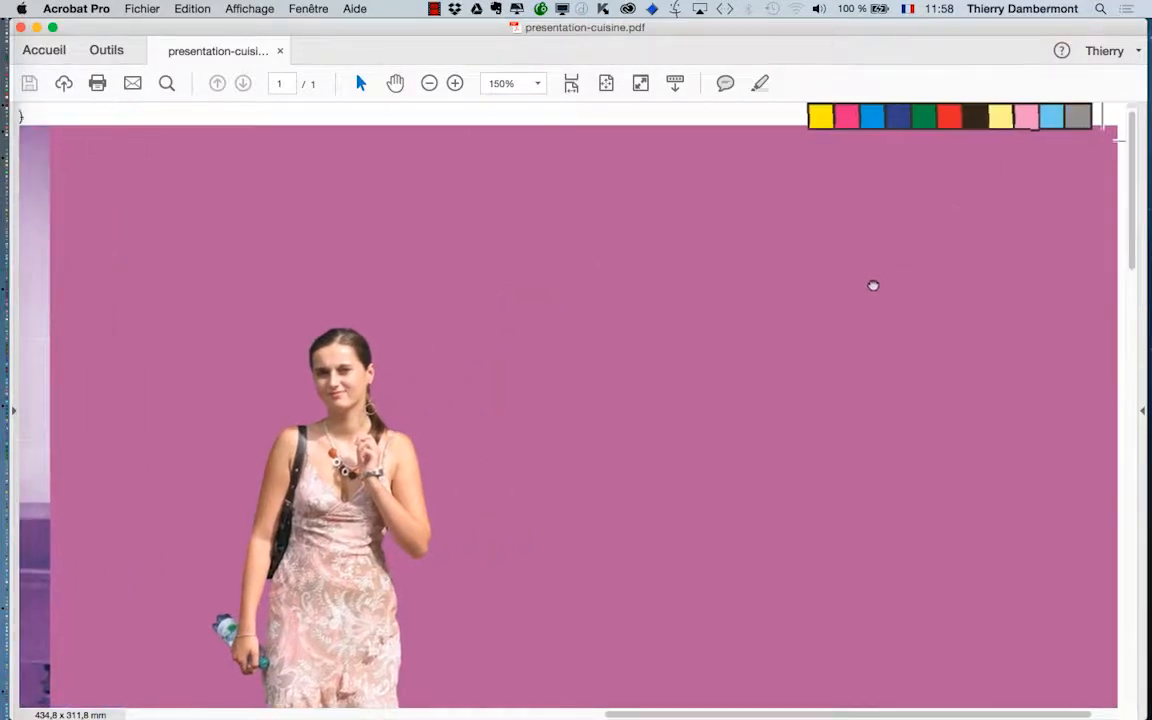
pyautogui.press('super+equal')
pyautogui.press('super+equal')
pyautogui.press('super+equal')
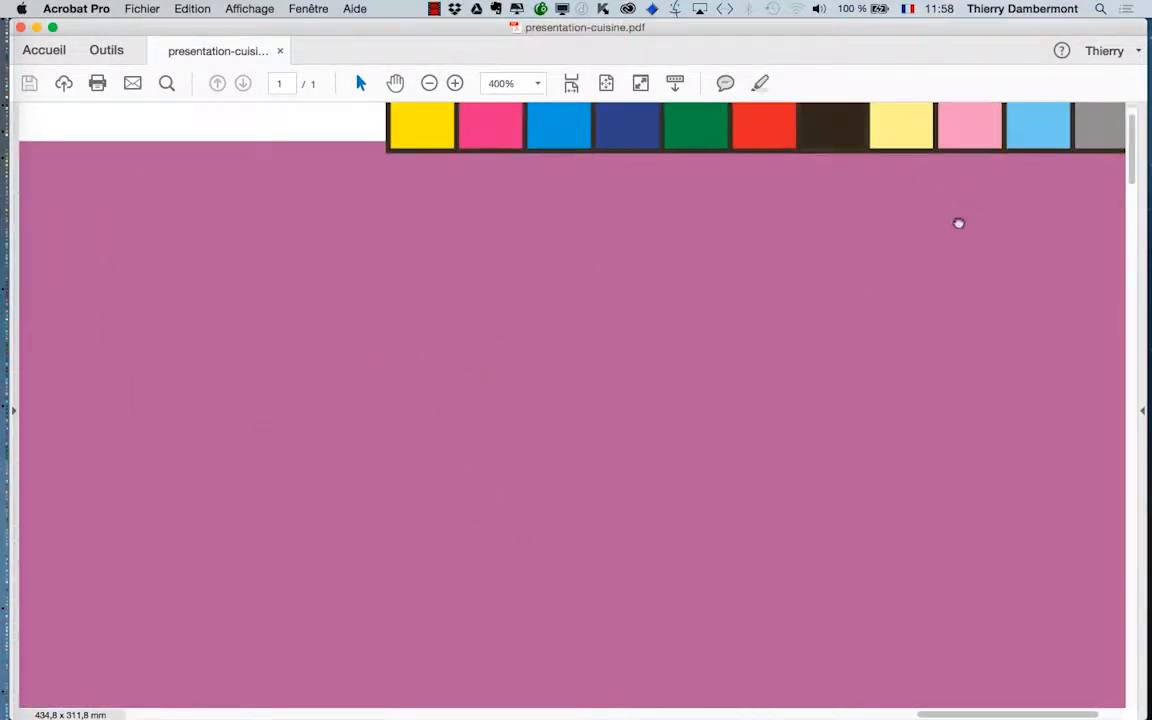
pyautogui.hscroll(3, 789, 369)
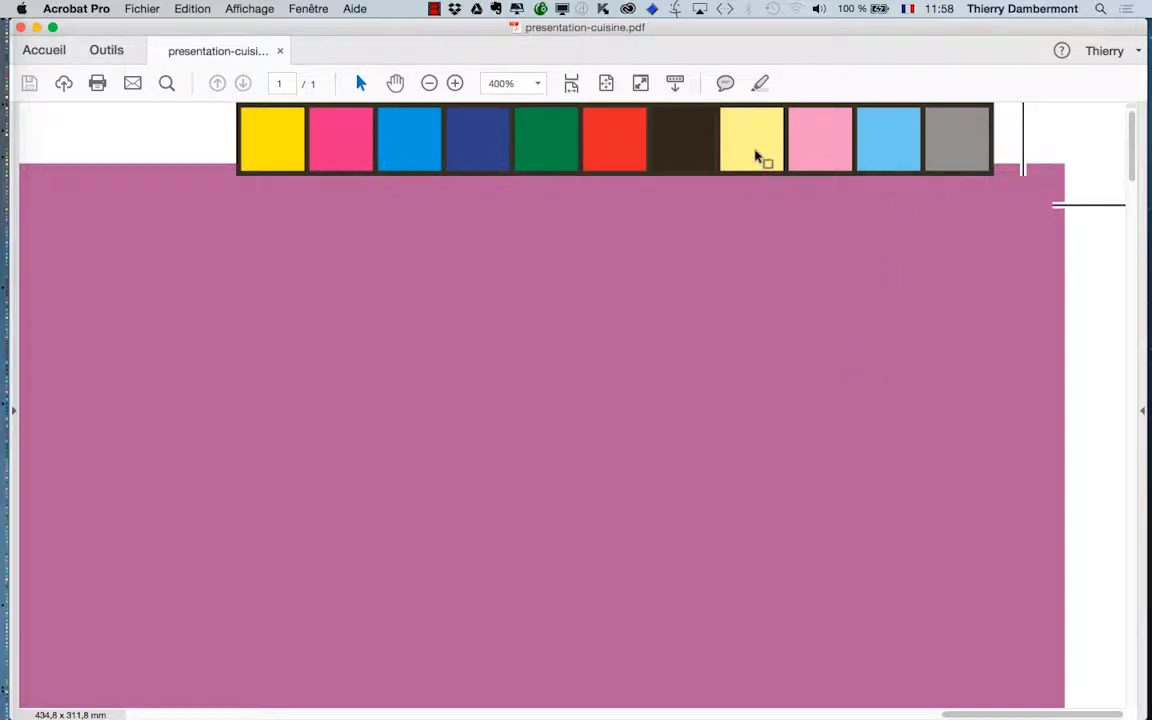
# Step: Switch to Firefox, bring up the "web offset" image search window, and minimise both it and the Acrobat window
pyautogui.press('super+Tab')
pyautogui.press('super+Tab')
pyautogui.press('super+Tab')
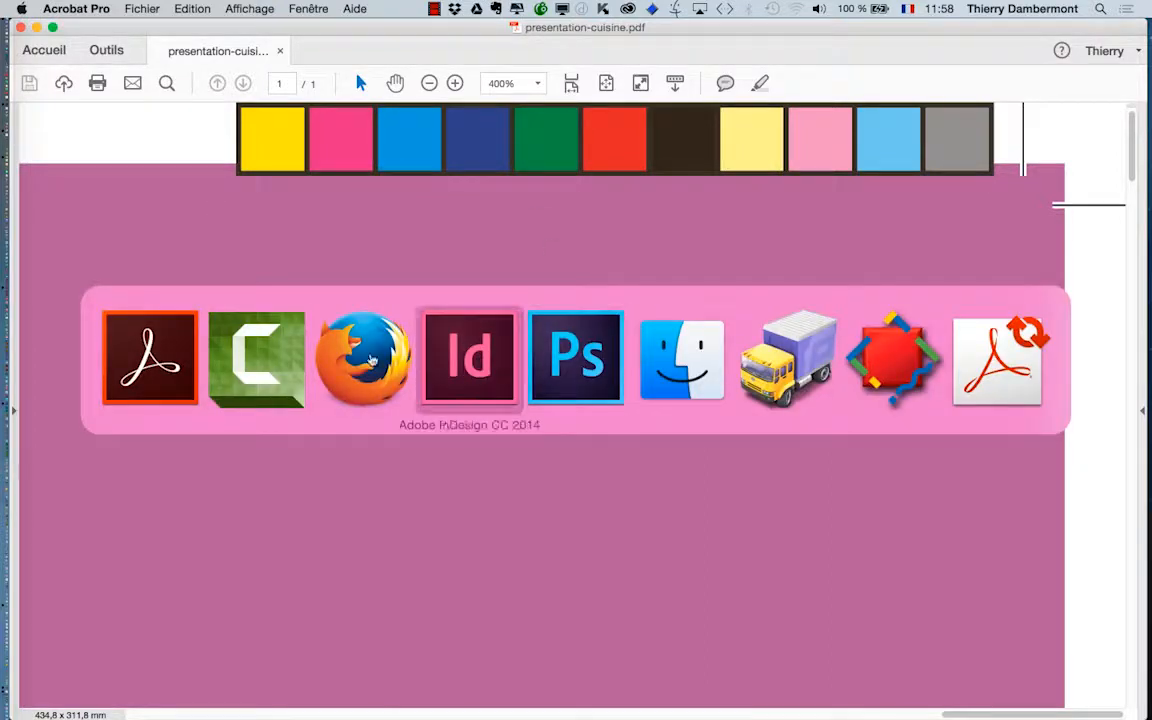
pyautogui.press('super+shift+Tab')
pyautogui.click(483, 9)
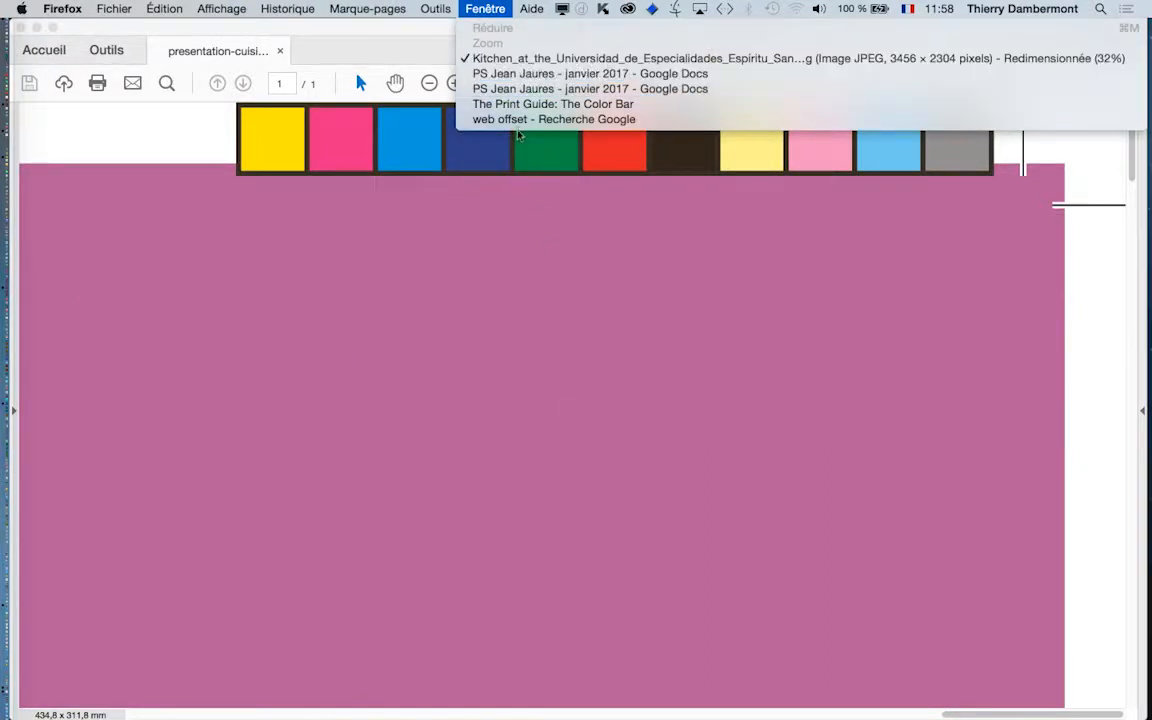
pyautogui.click(519, 120)
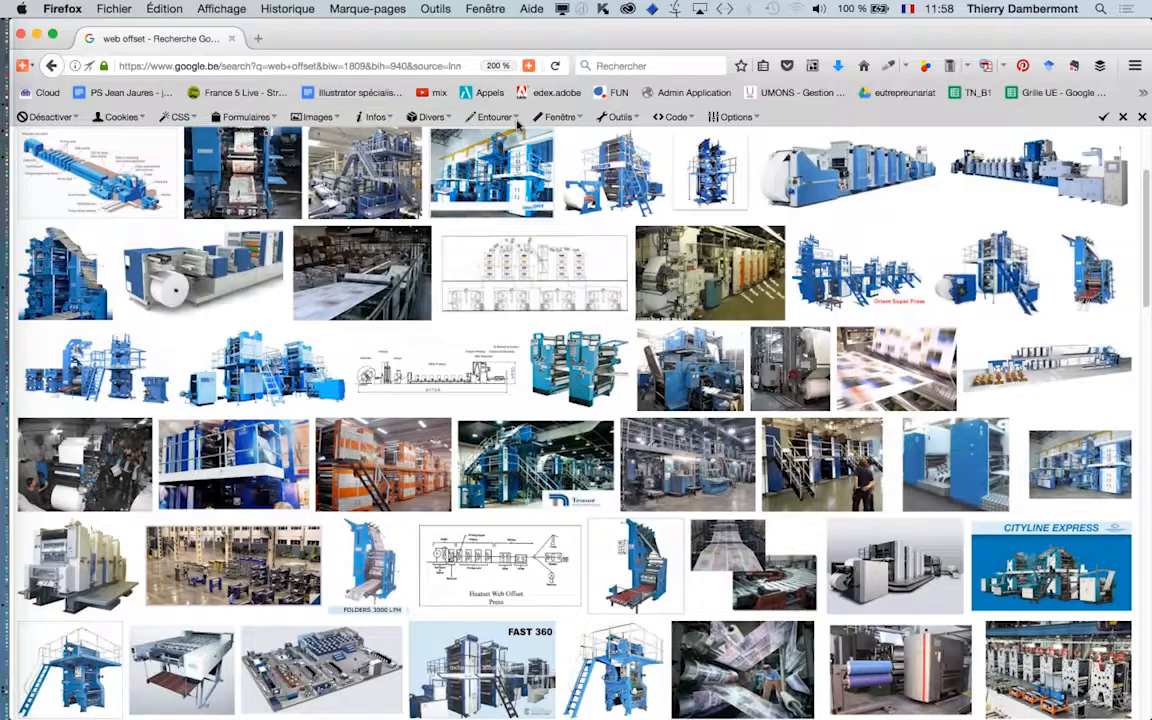
pyautogui.click(36, 35)
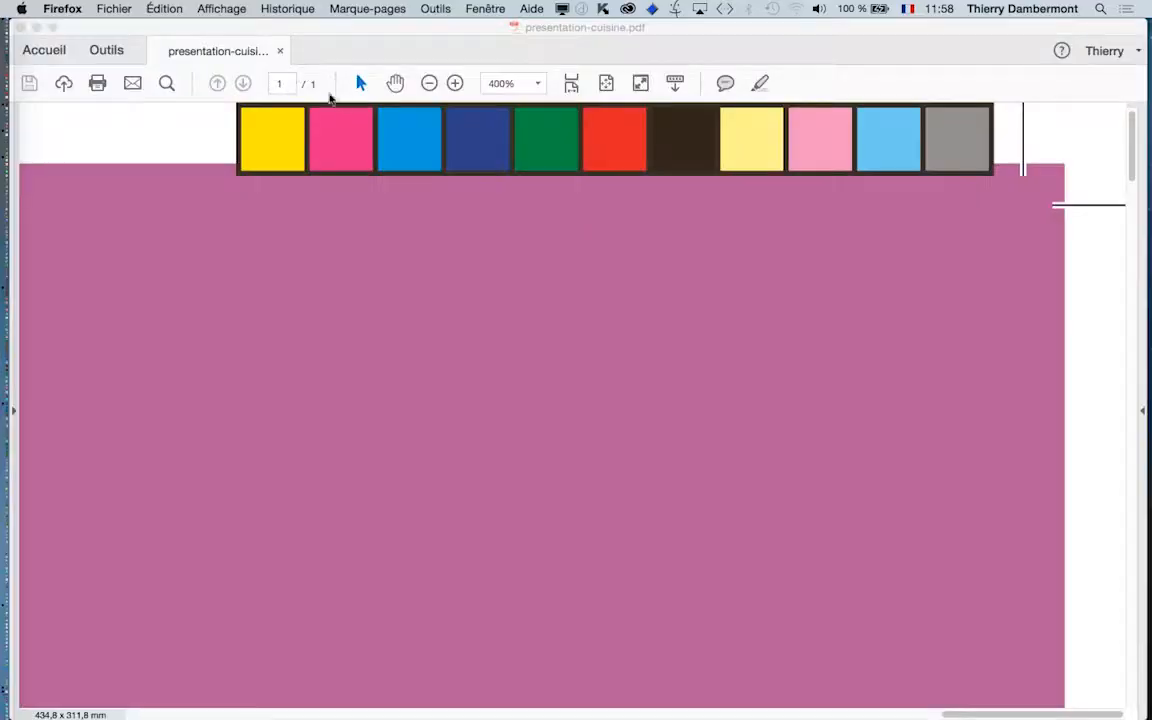
pyautogui.click(36, 27)
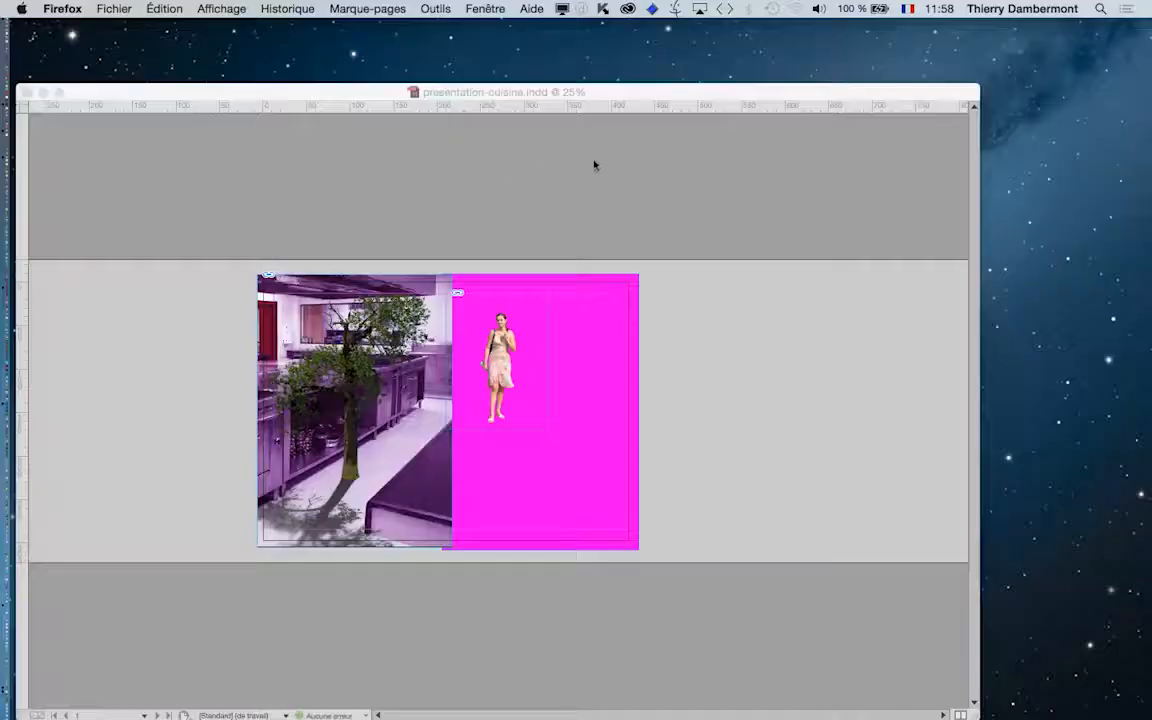
# Step: Copy the address of The Print Guide's Color Bar article into a new paragraph at the end of the "PS Jean Jaures - janvier 2017" document
pyautogui.click(472, 12)
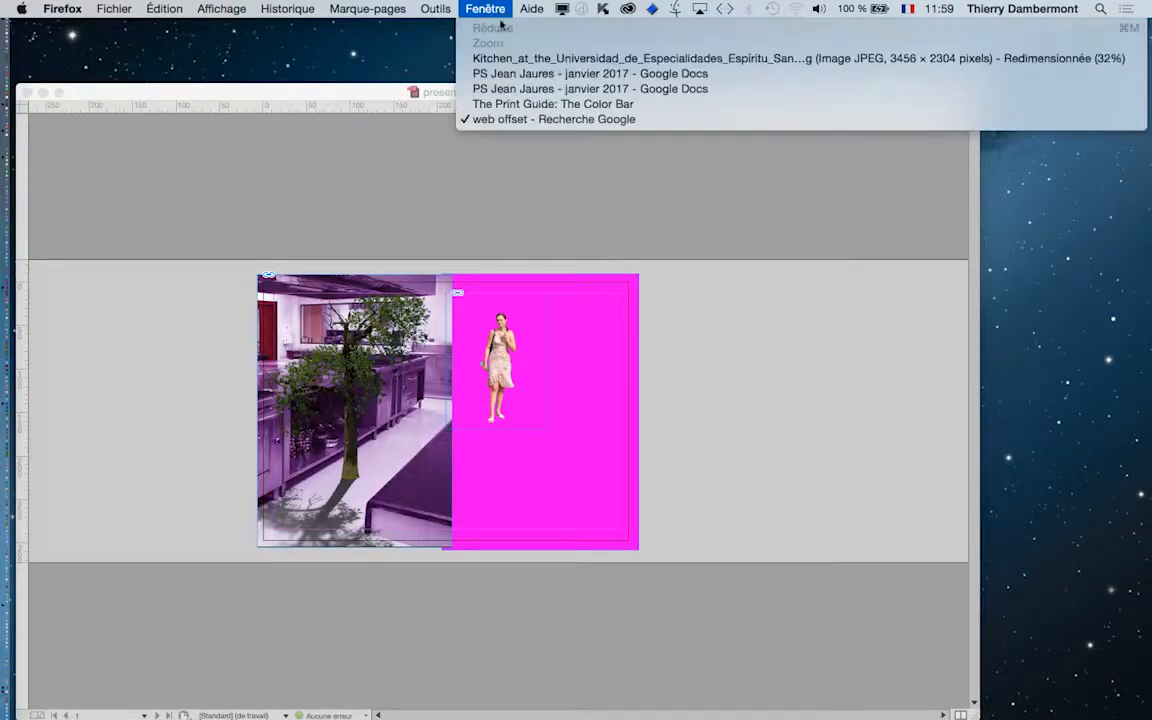
pyautogui.click(512, 105)
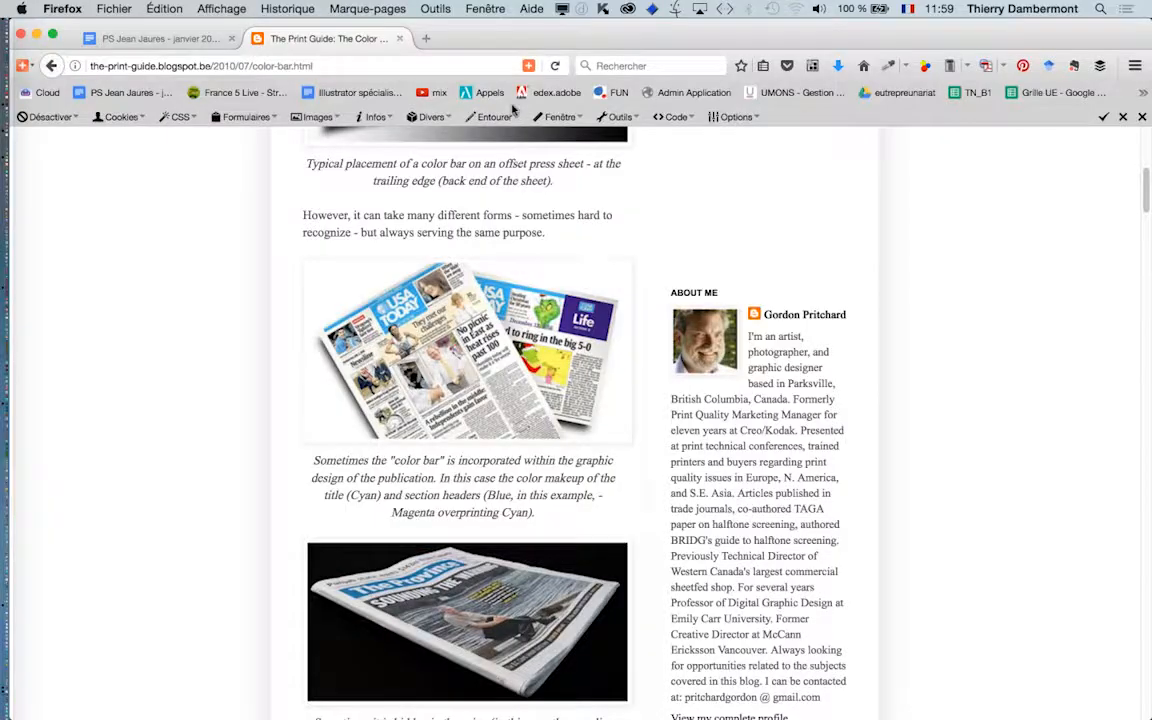
pyautogui.click(263, 66)
pyautogui.press('super+c')
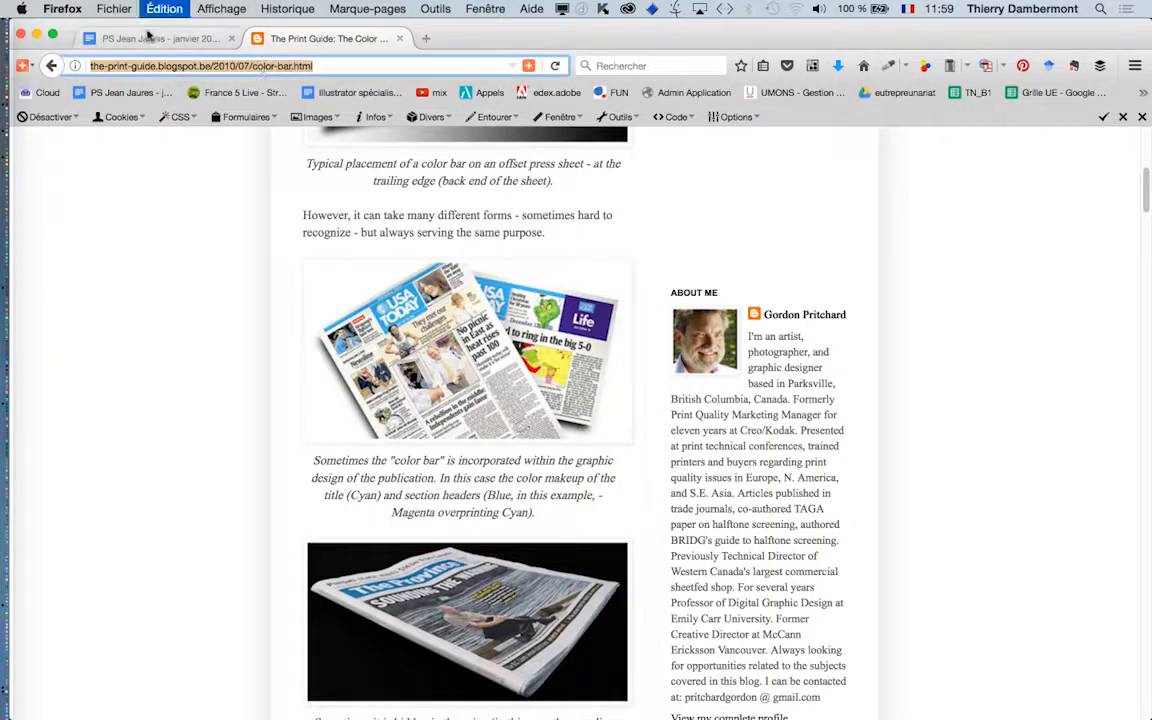
pyautogui.click(136, 36)
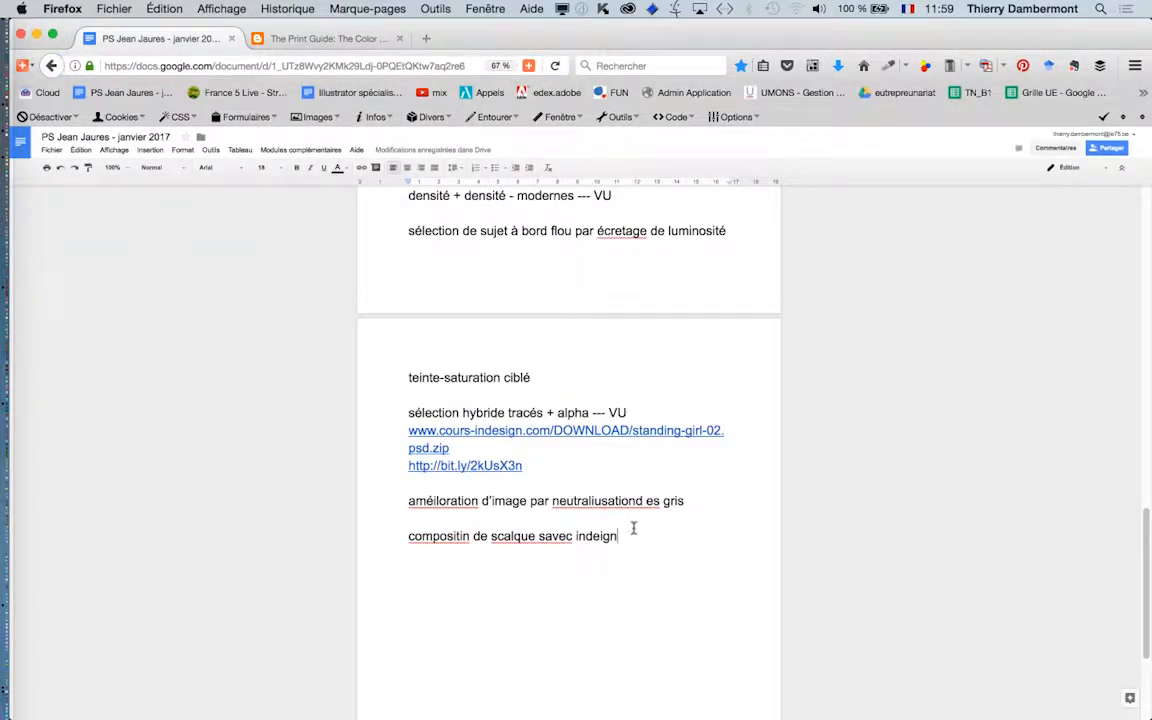
pyautogui.press('Return')
pyautogui.press('Return')
pyautogui.press('super+v')
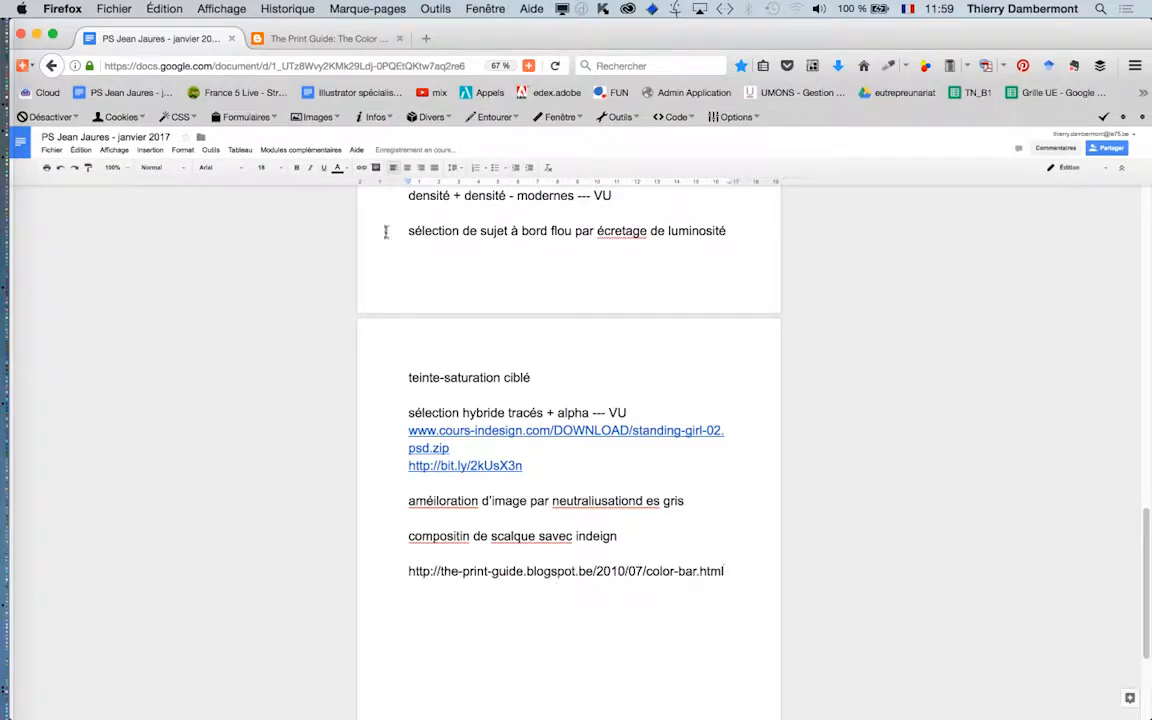
# Step: Examine the Color Bar article's examples of colour bar placement on press sheets and newspapers, and its section on the logic behind colour bars
pyautogui.click(326, 40)
pyautogui.scroll(10, 555, 264)
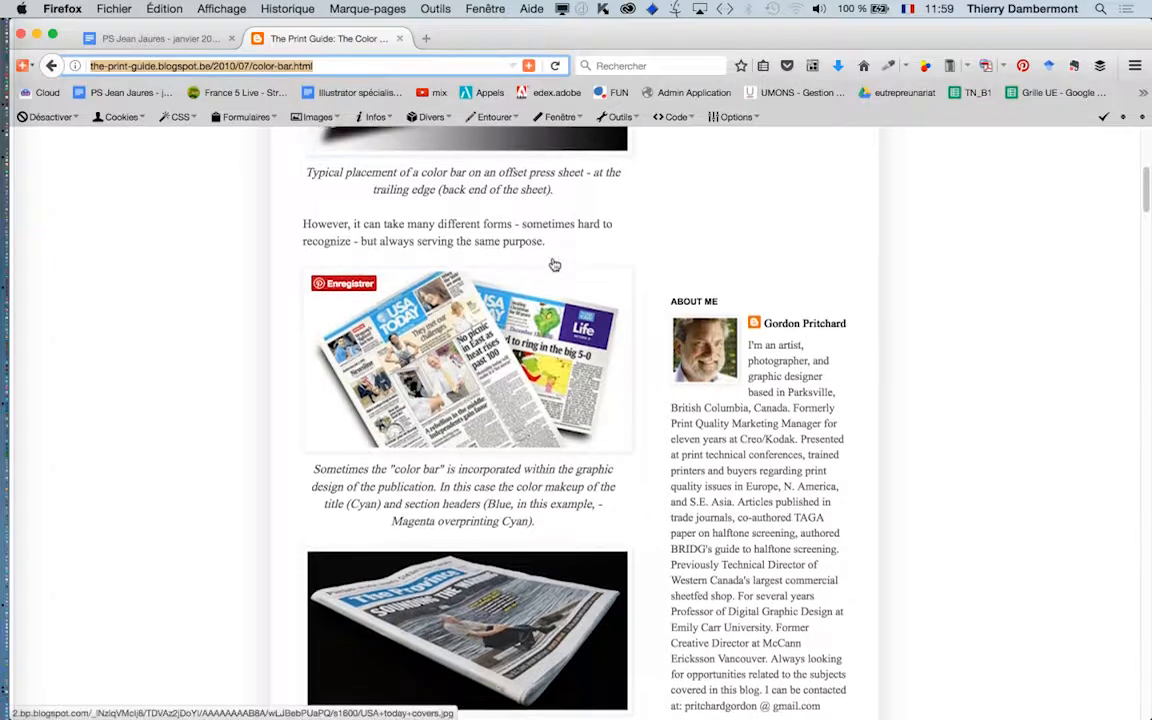
pyautogui.scroll(-5, 555, 264)
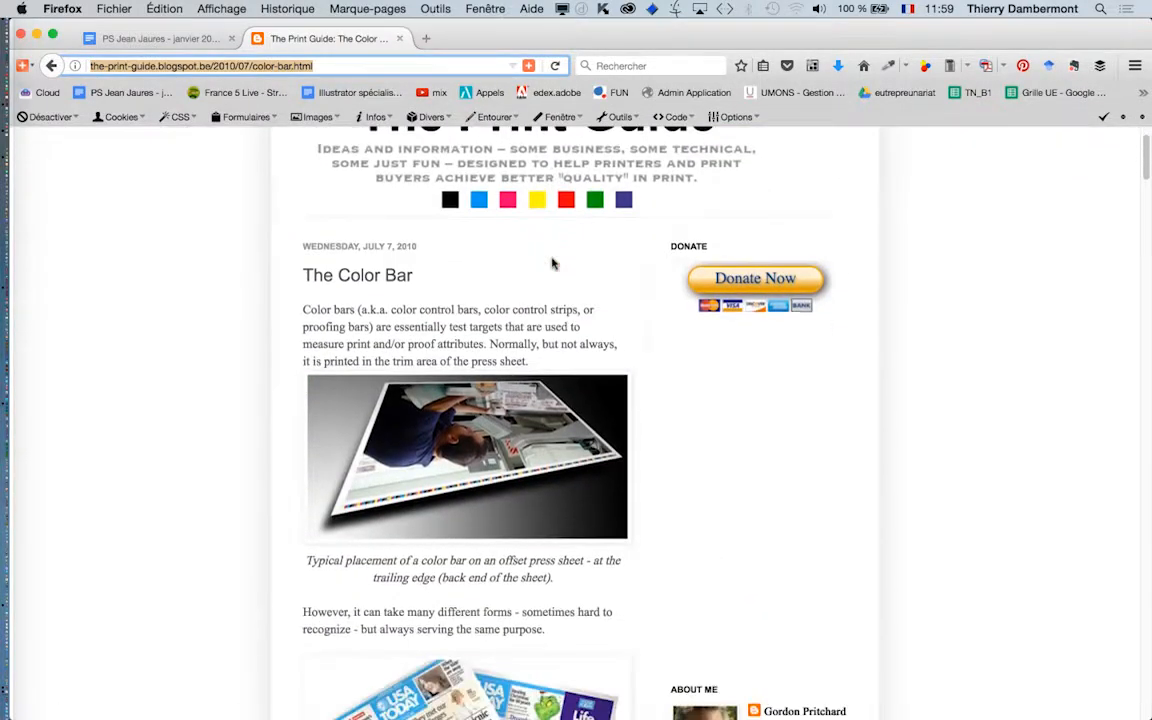
pyautogui.scroll(-4, 553, 264)
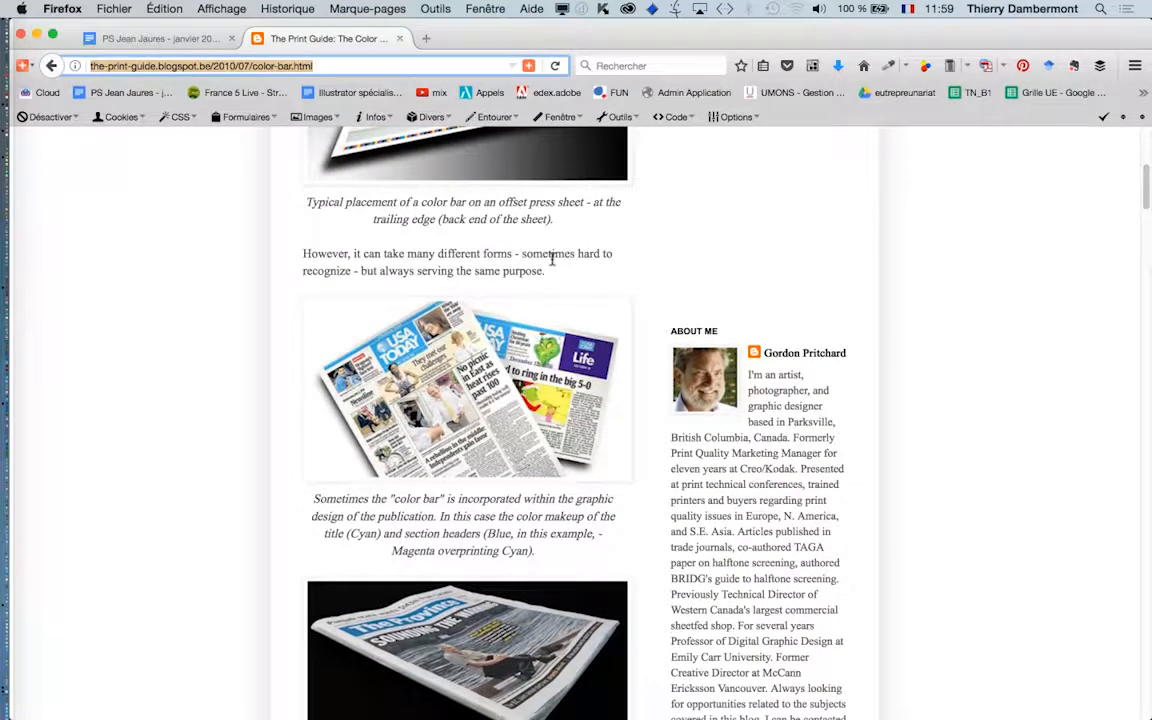
pyautogui.scroll(-2, 551, 259)
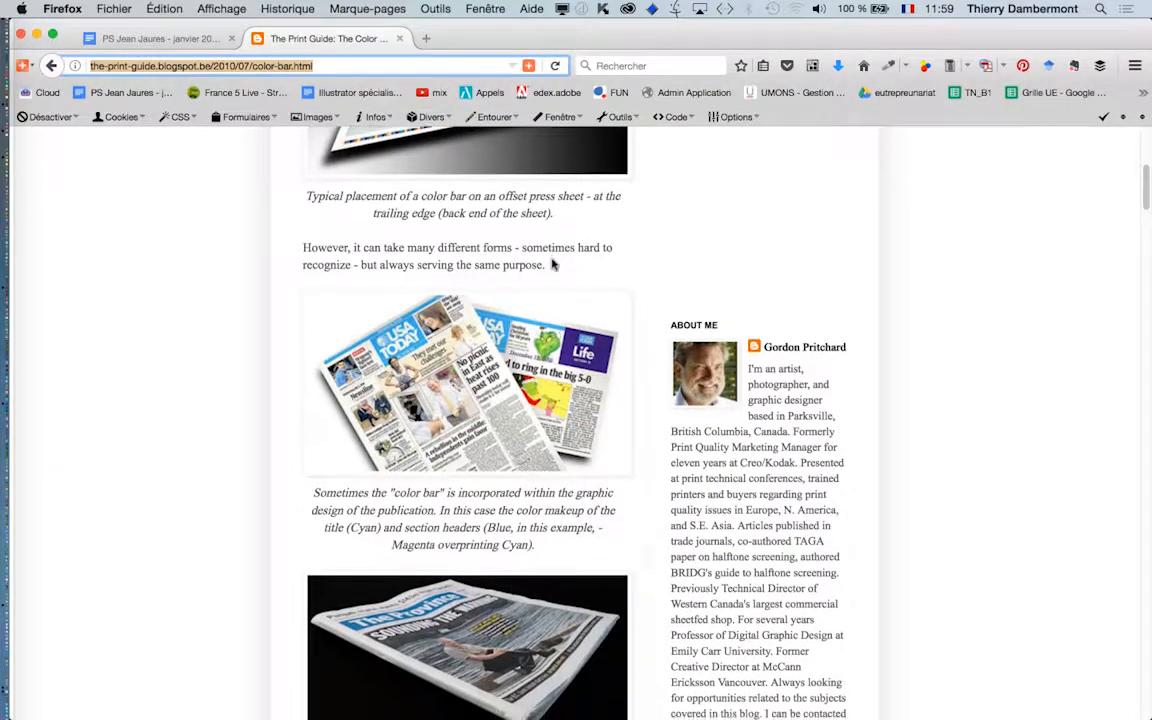
pyautogui.scroll(-3, 552, 266)
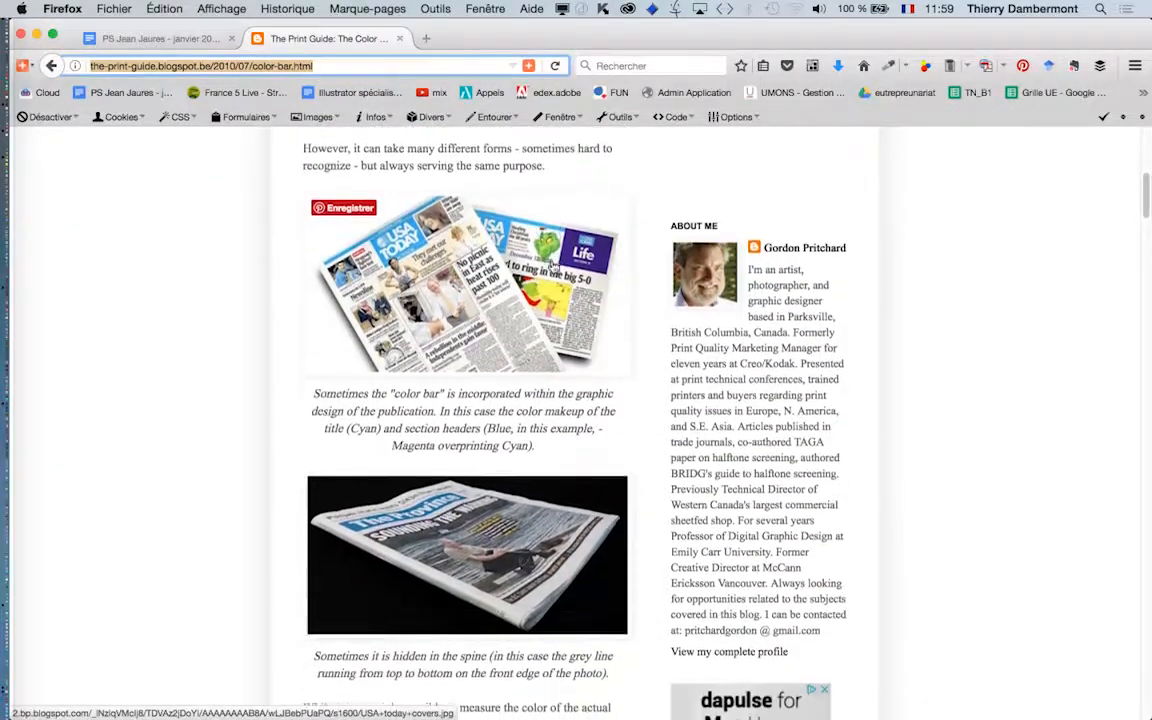
pyautogui.scroll(-3, 553, 267)
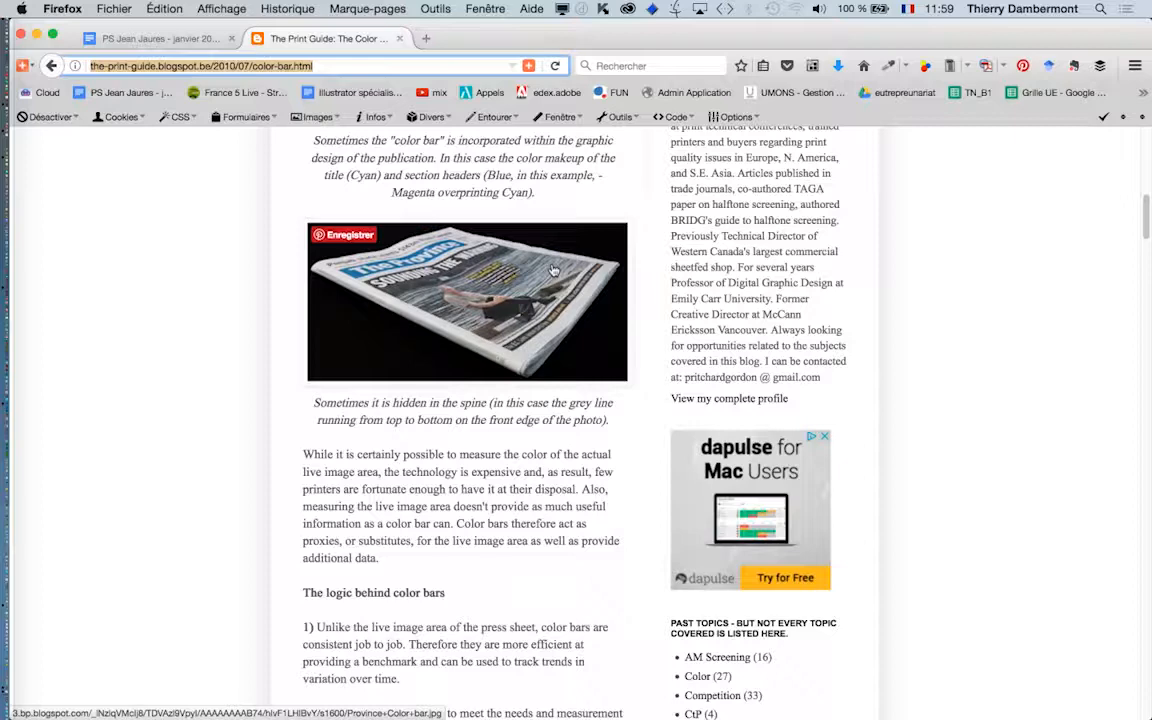
pyautogui.scroll(-1, 551, 273)
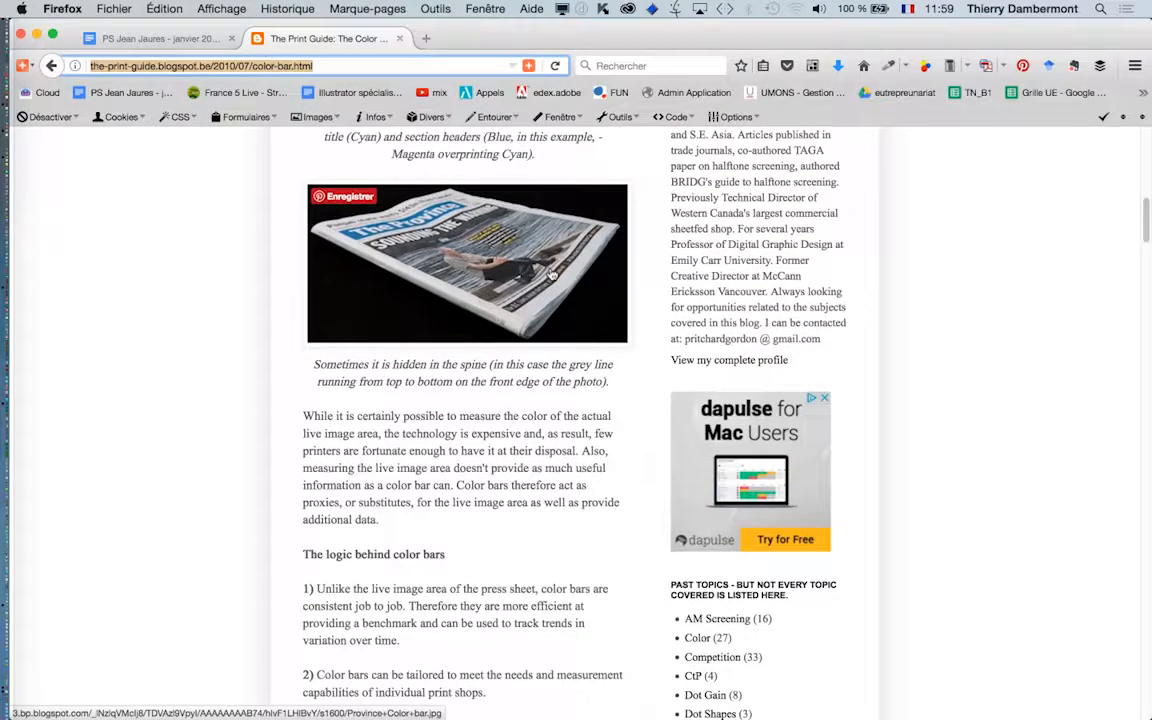
pyautogui.scroll(-7, 551, 273)
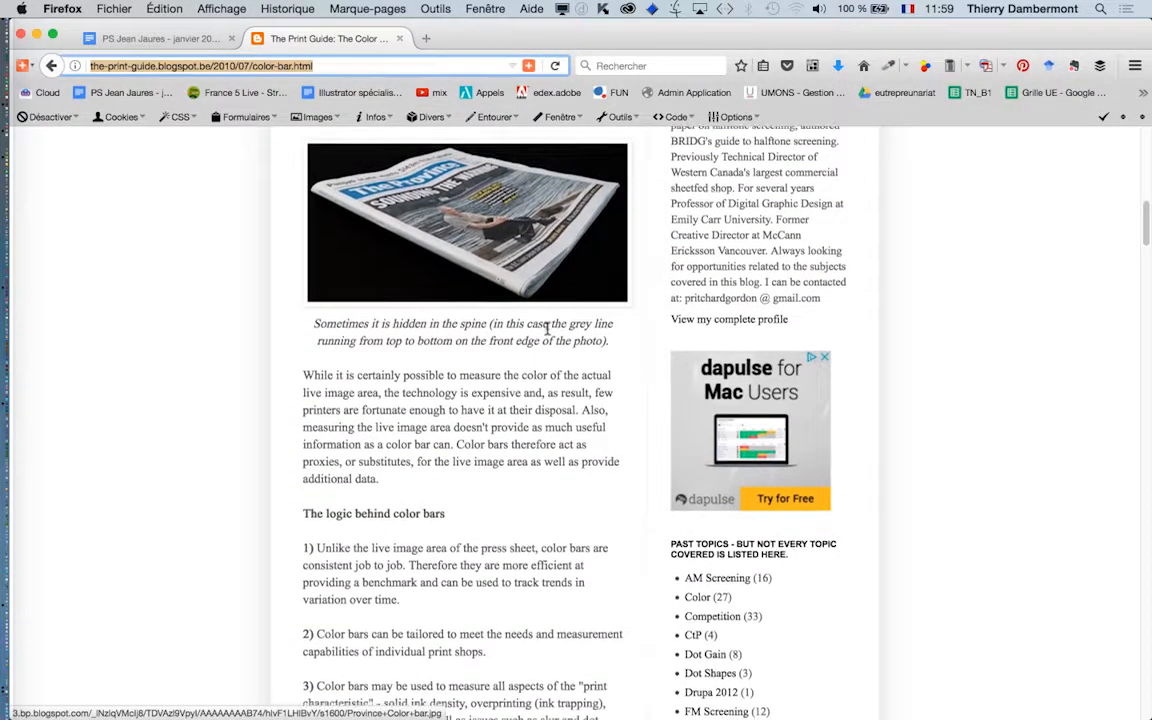
pyautogui.scroll(-5, 547, 328)
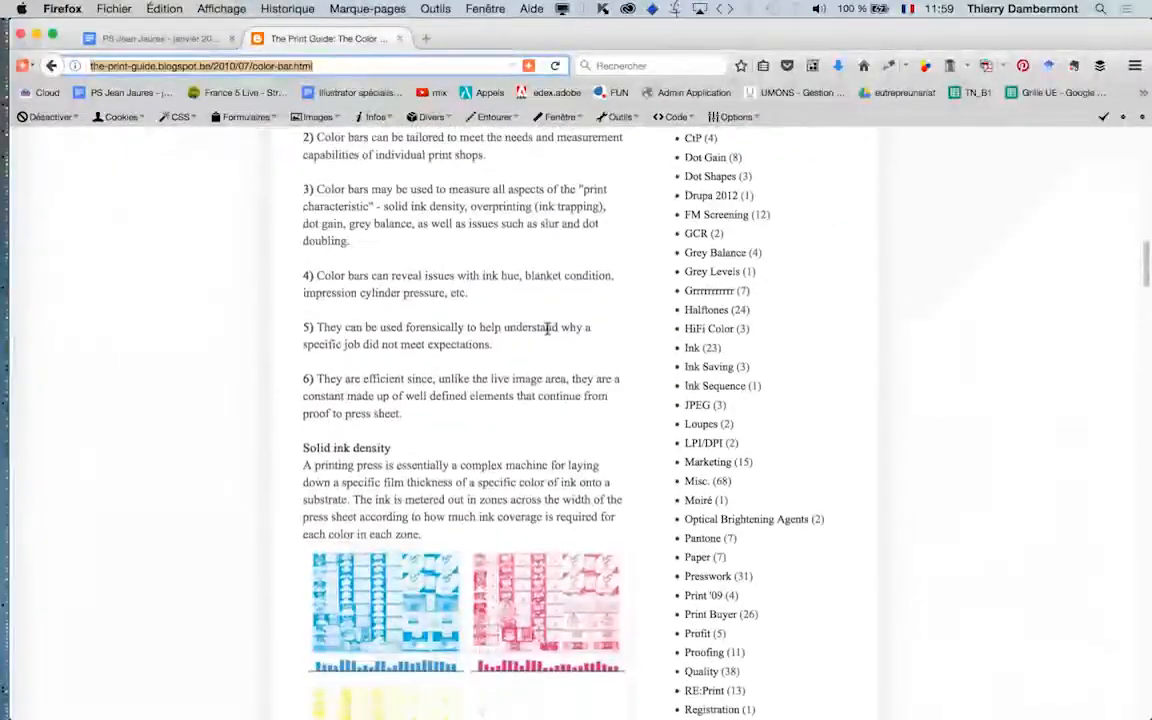
# Step: Examine the article's colour bar targets from solid ink density to spot colour, read through to the comments, and return to the Google Docs notes
pyautogui.scroll(-13, 547, 334)
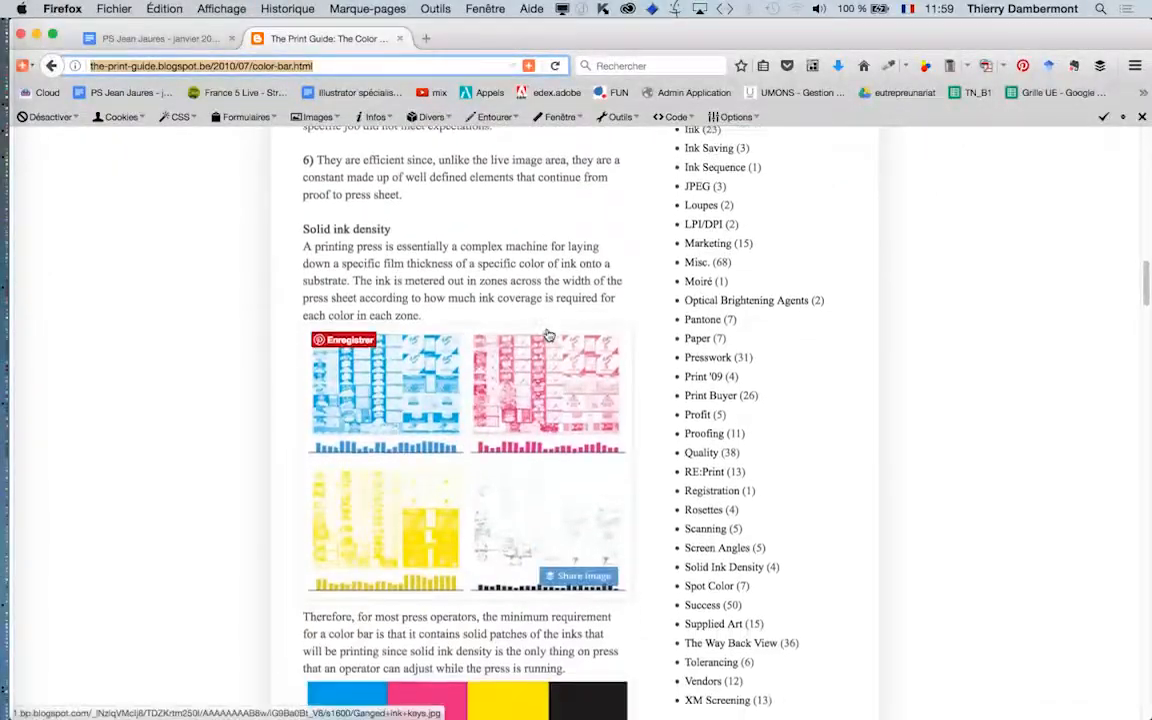
pyautogui.scroll(-6, 547, 334)
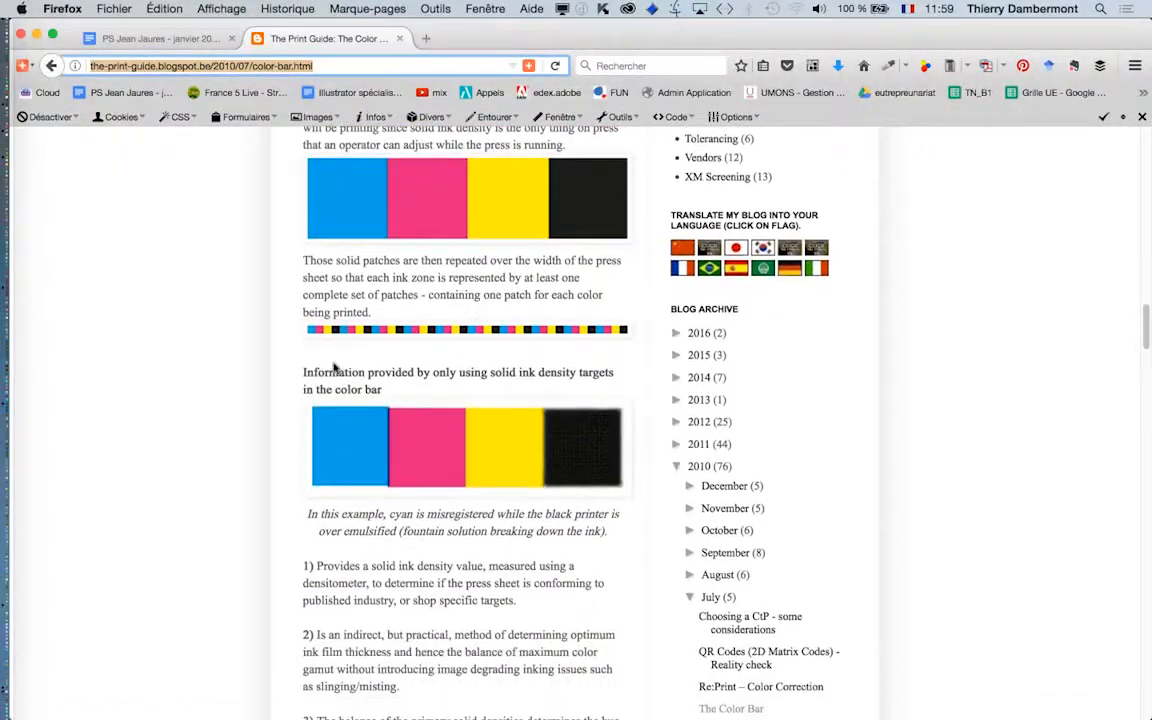
pyautogui.scroll(-20, 340, 369)
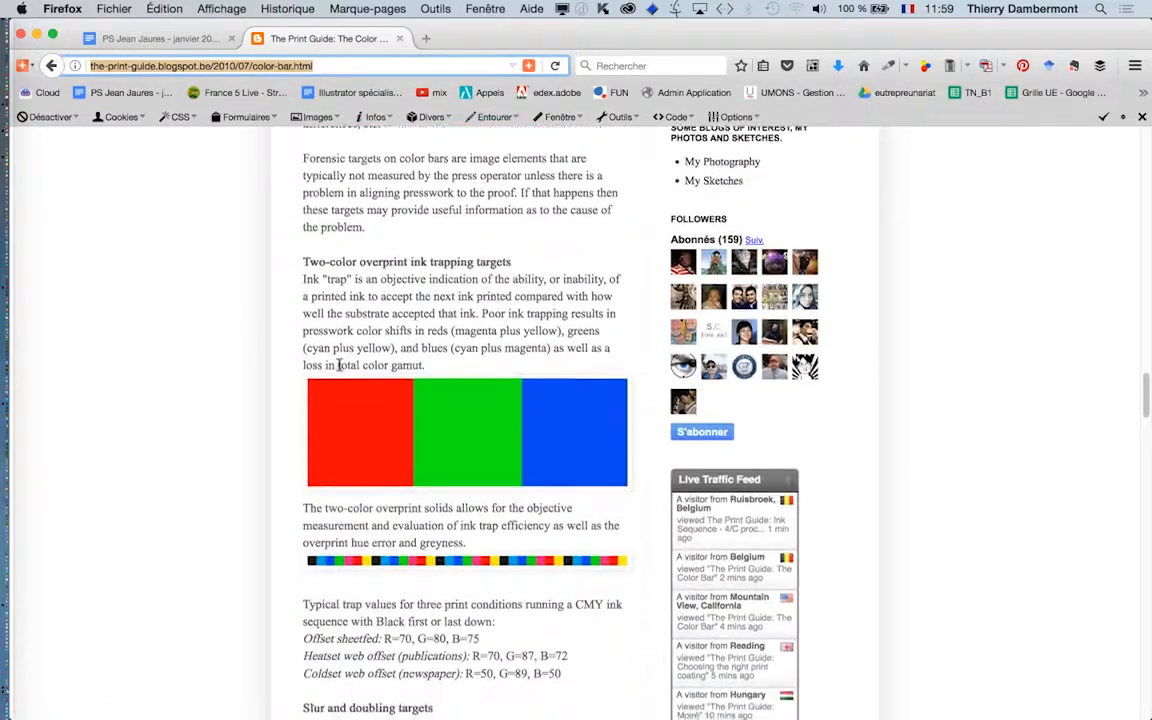
pyautogui.scroll(-19, 340, 369)
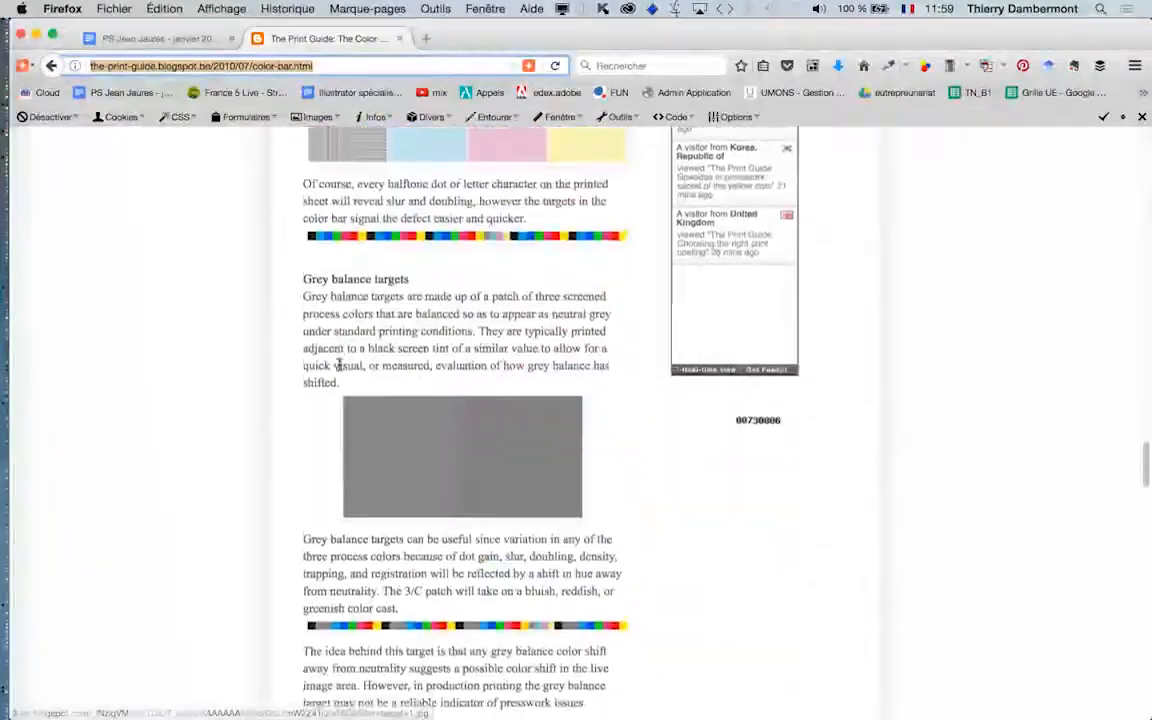
pyautogui.scroll(-6, 342, 366)
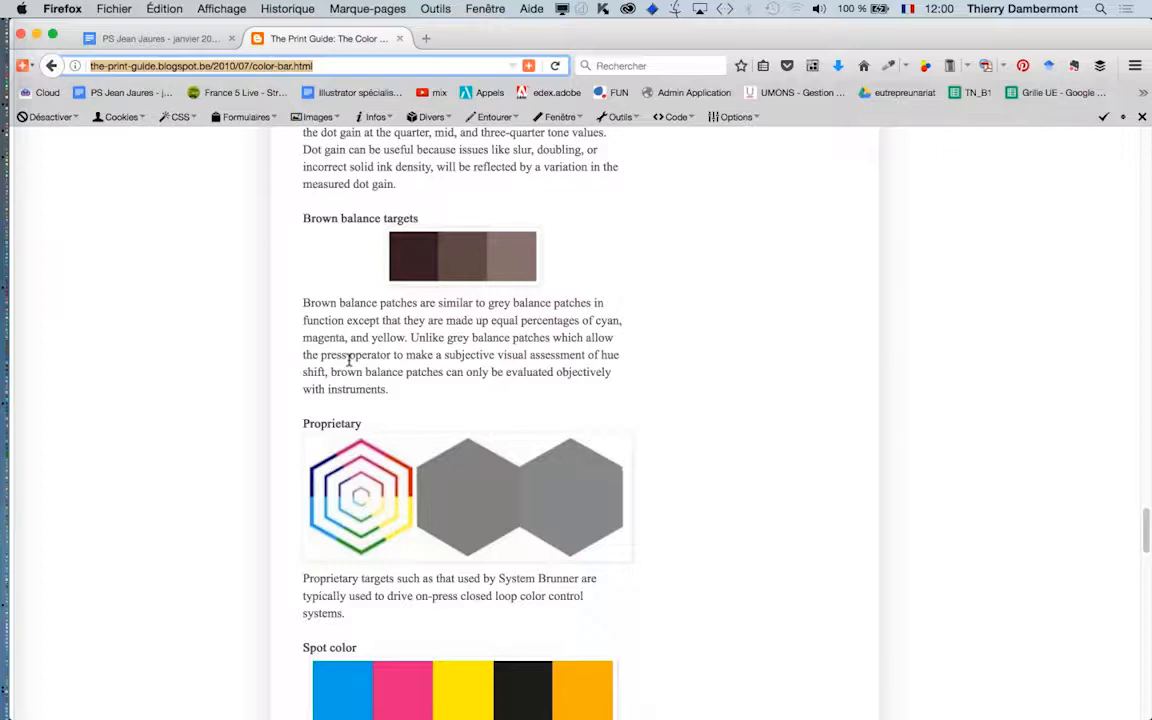
pyautogui.scroll(-1, 396, 378)
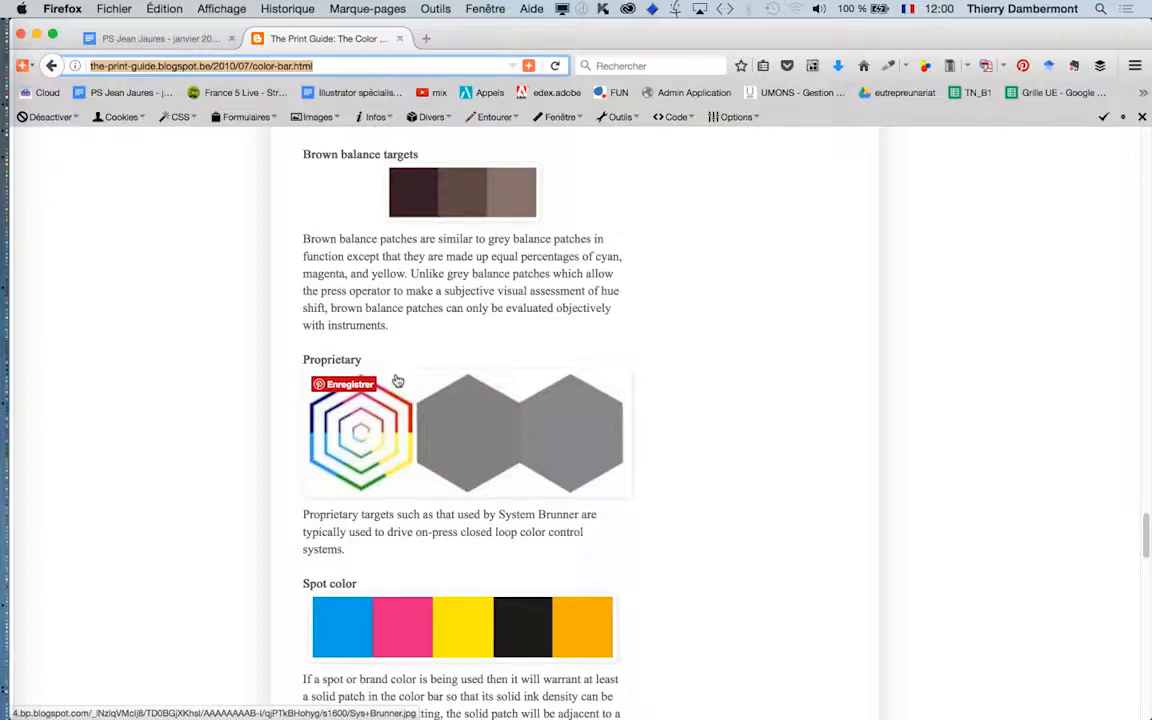
pyautogui.scroll(-5, 398, 381)
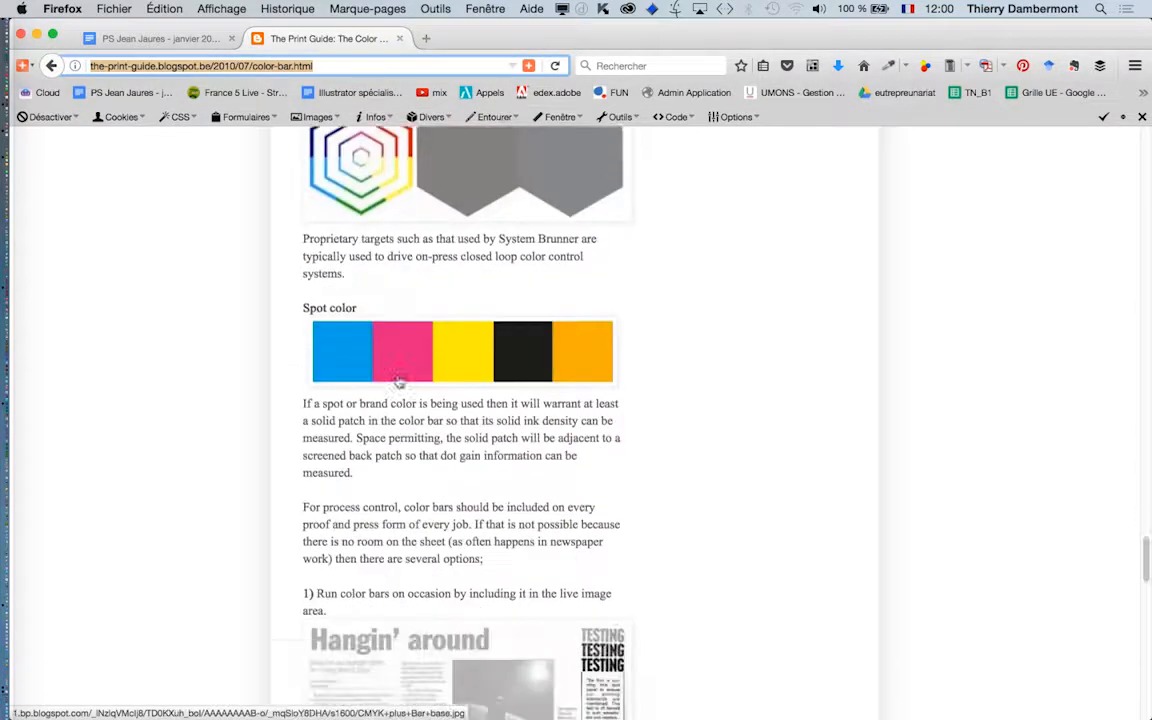
pyautogui.scroll(-20, 398, 381)
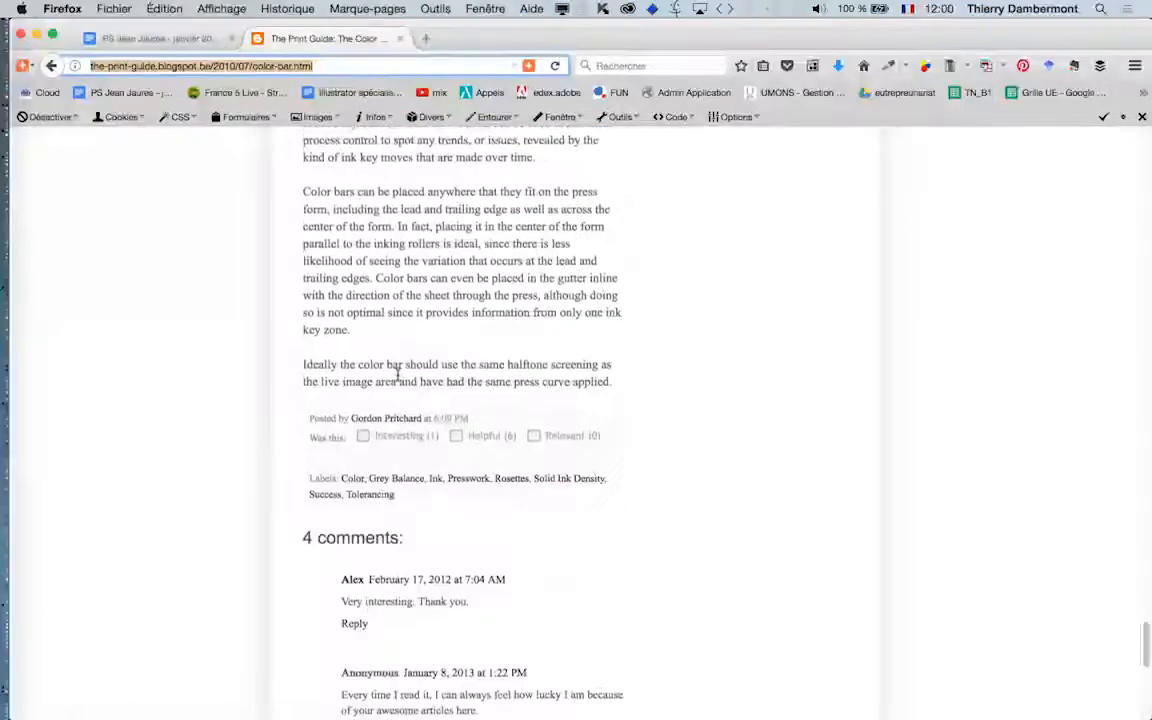
pyautogui.scroll(-10, 398, 378)
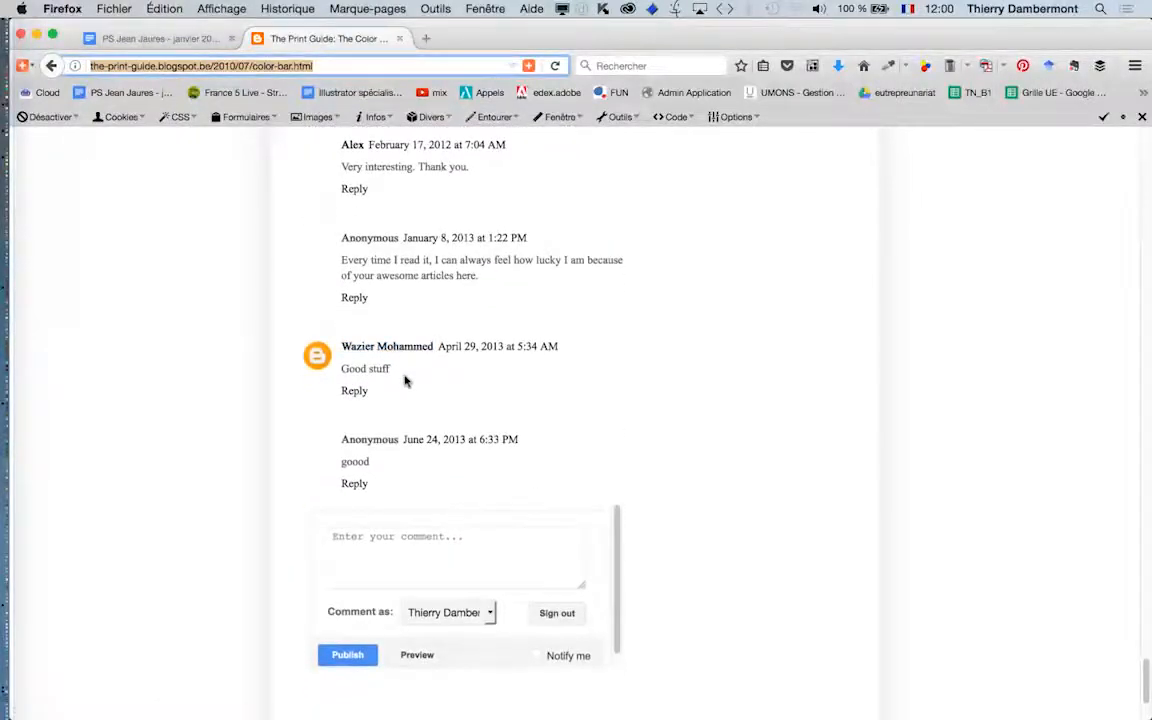
pyautogui.scroll(-2, 403, 381)
pyautogui.scroll(8, 400, 382)
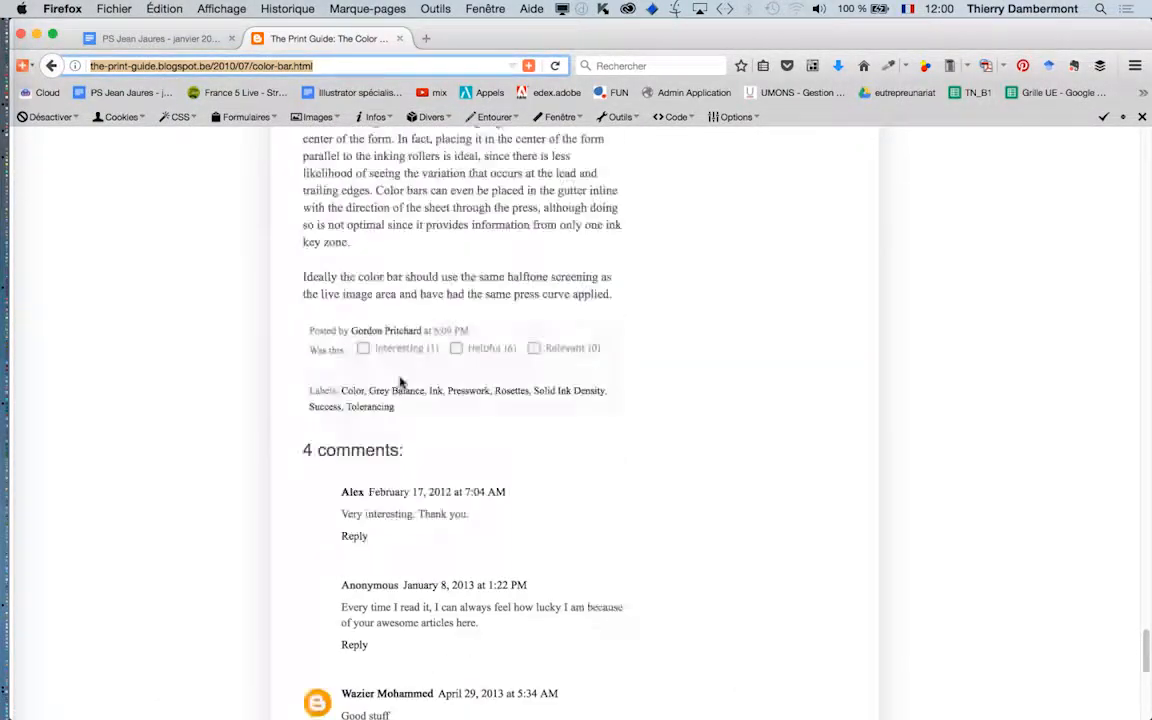
pyautogui.scroll(20, 400, 375)
pyautogui.click(160, 38)
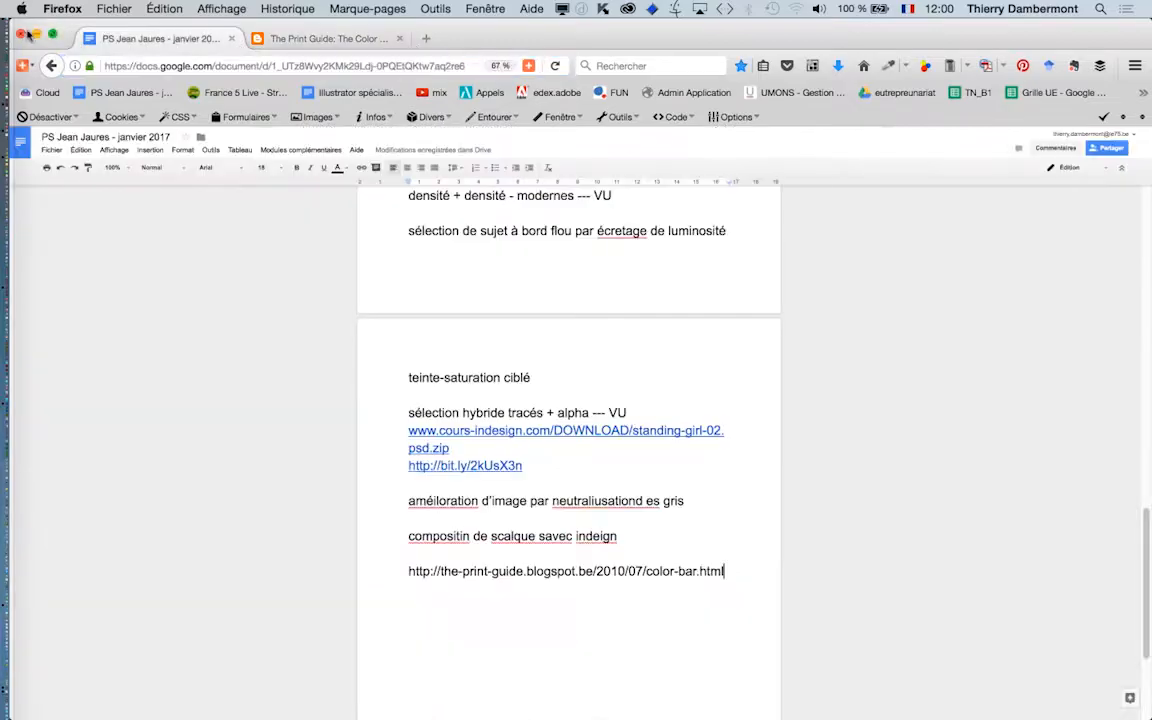
# Step: Put the browser window away and switch to the presentation-cuisine.indd layout in InDesign
pyautogui.click(35, 35)
pyautogui.click(503, 104)
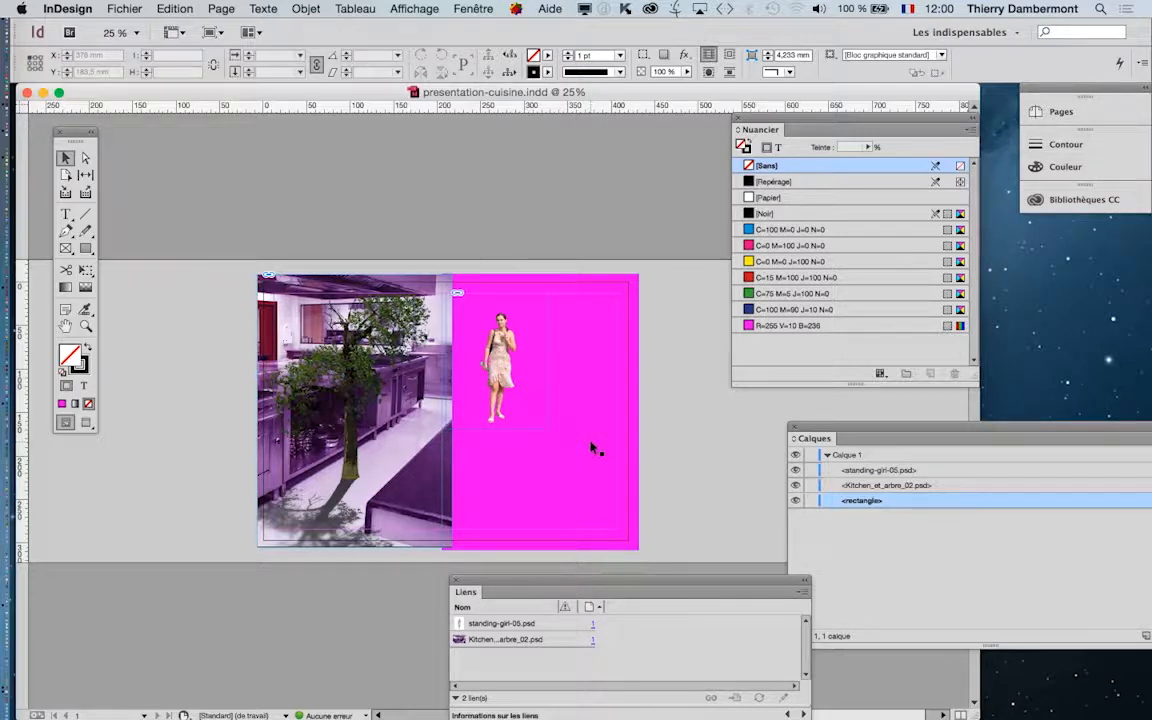
pyautogui.click(130, 8)
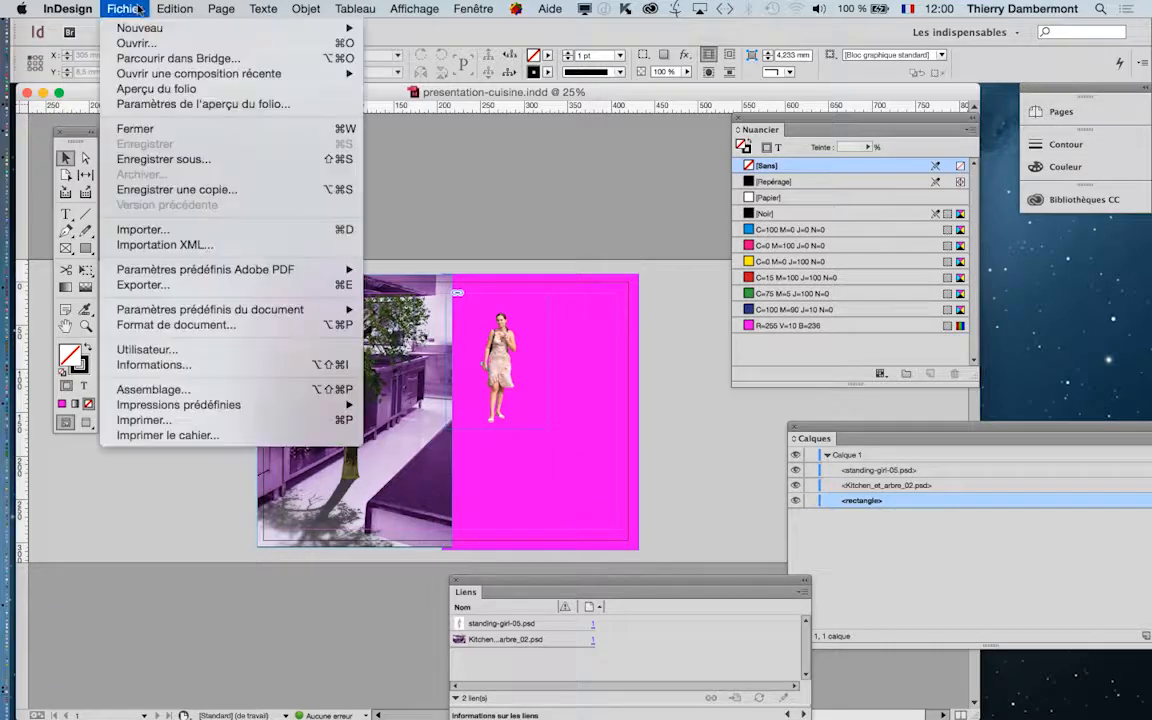
pyautogui.click(535, 196)
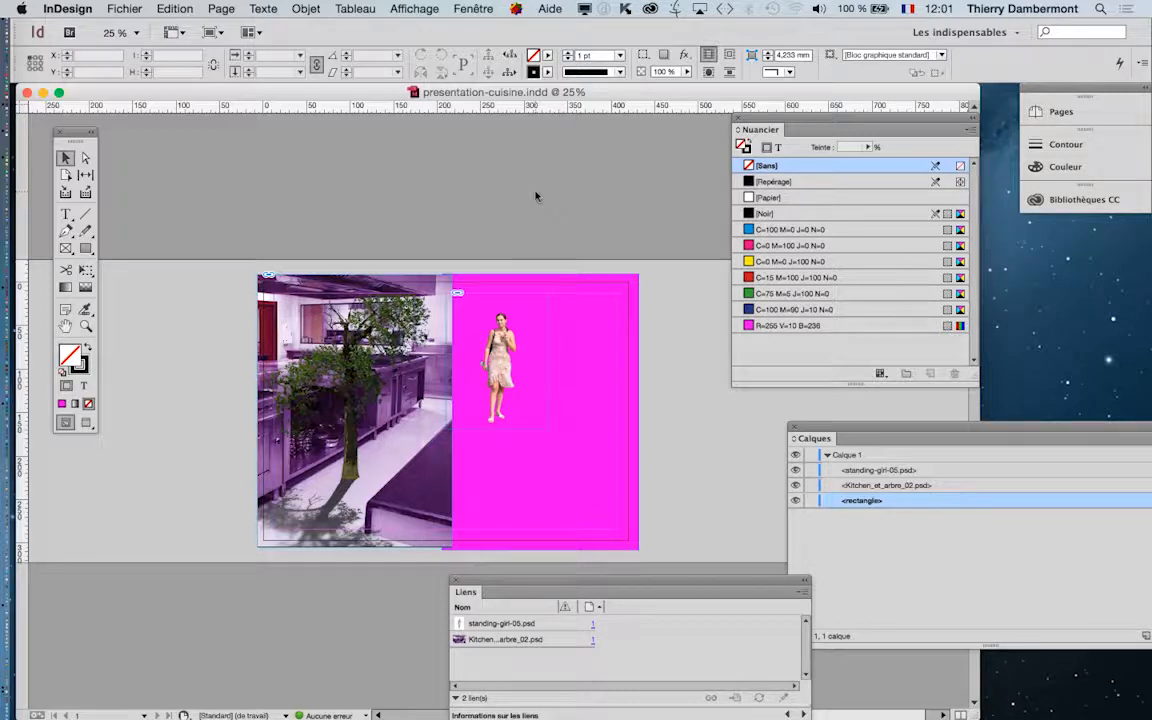
# Step: Start exporting the layout in Adobe PDF (impression) format to the troisieme jour folder as presentation-cuisine-SCREEN.pdf
pyautogui.click(116, 7)
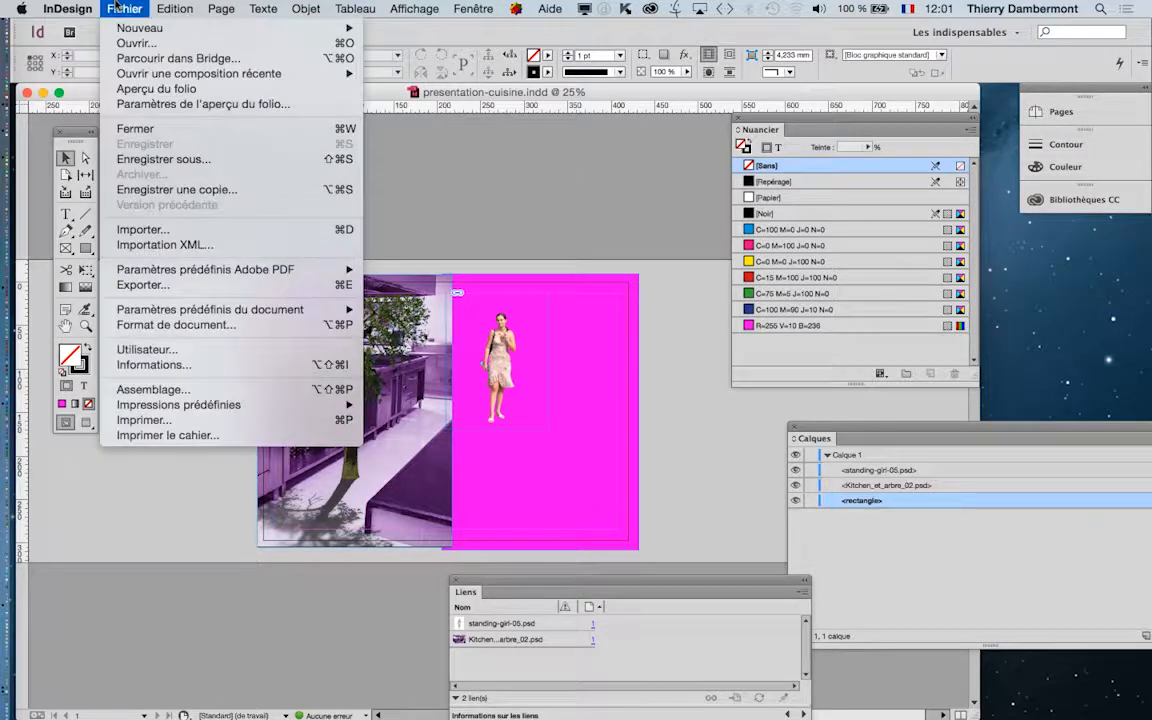
pyautogui.click(142, 285)
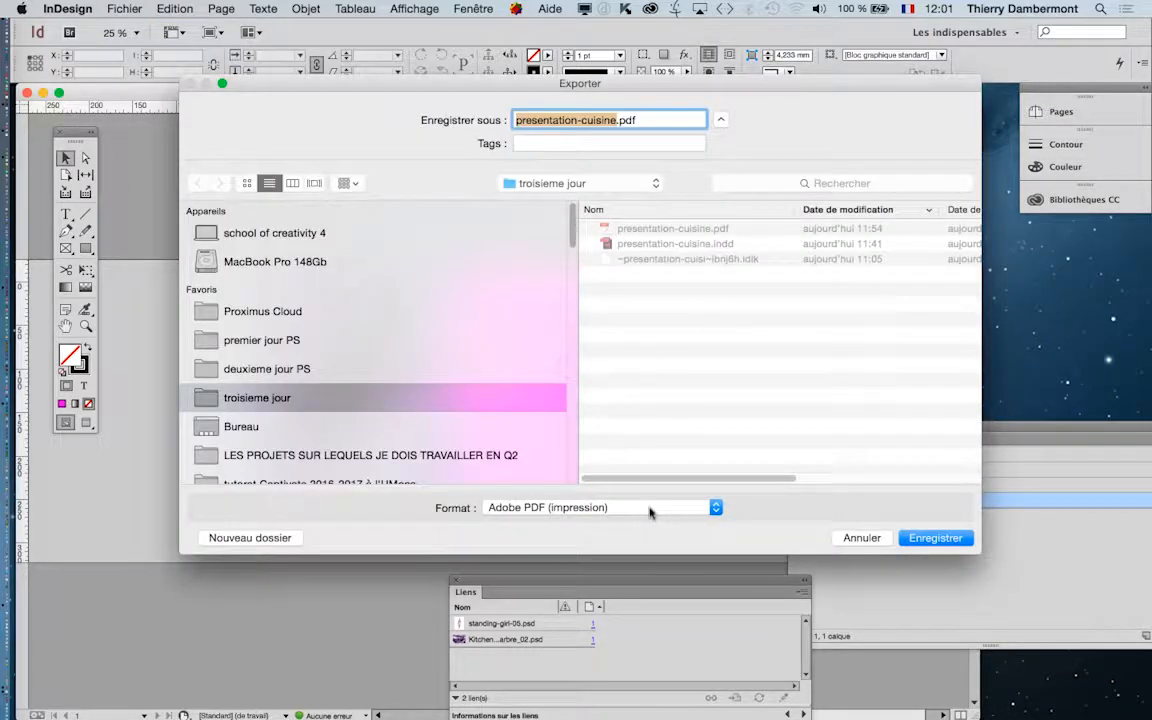
pyautogui.click(650, 510)
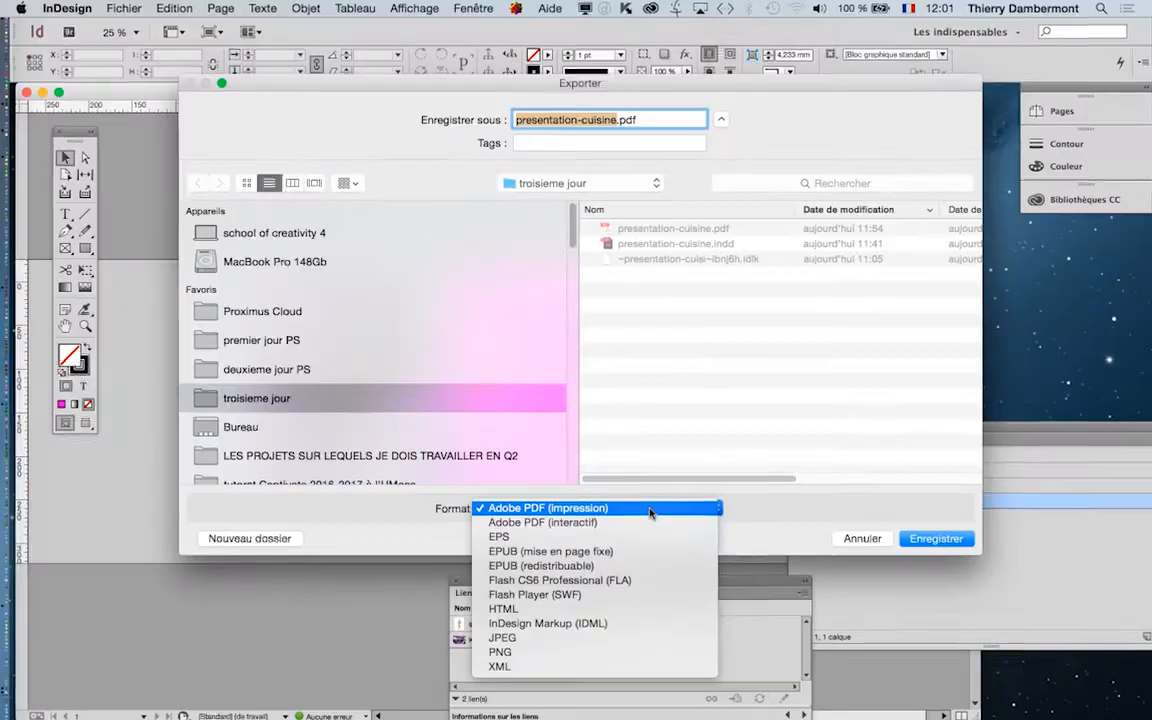
pyautogui.click(760, 516)
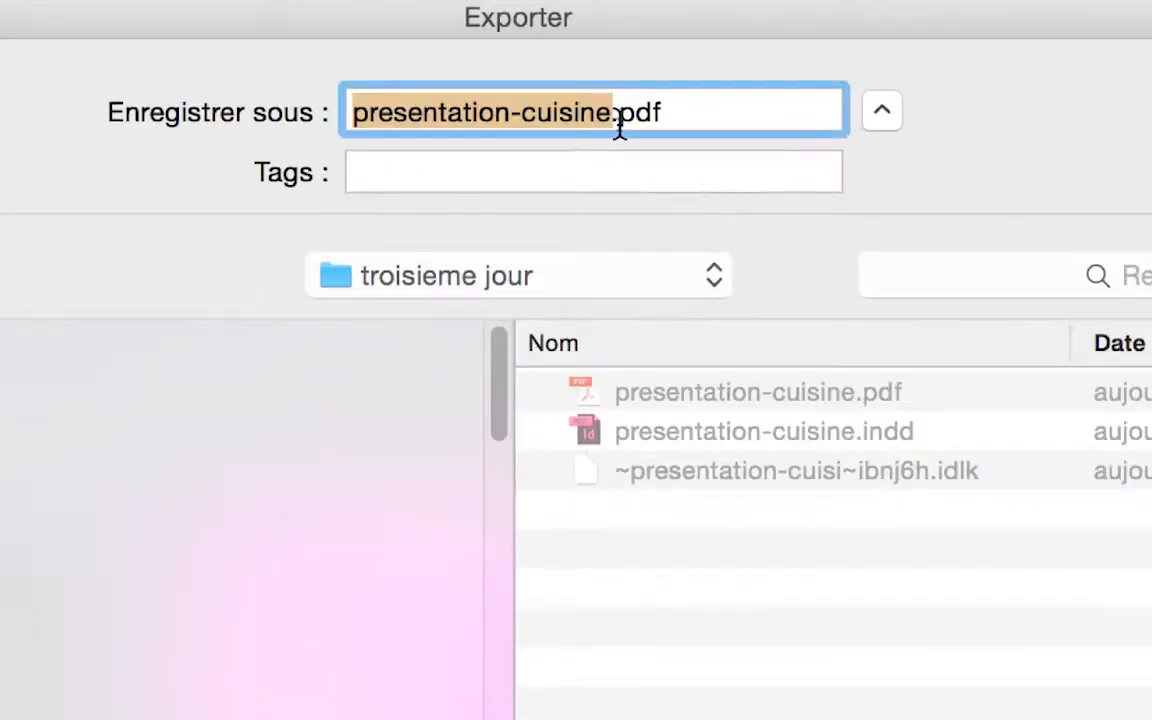
pyautogui.click(617, 120)
pyautogui.write('-S')
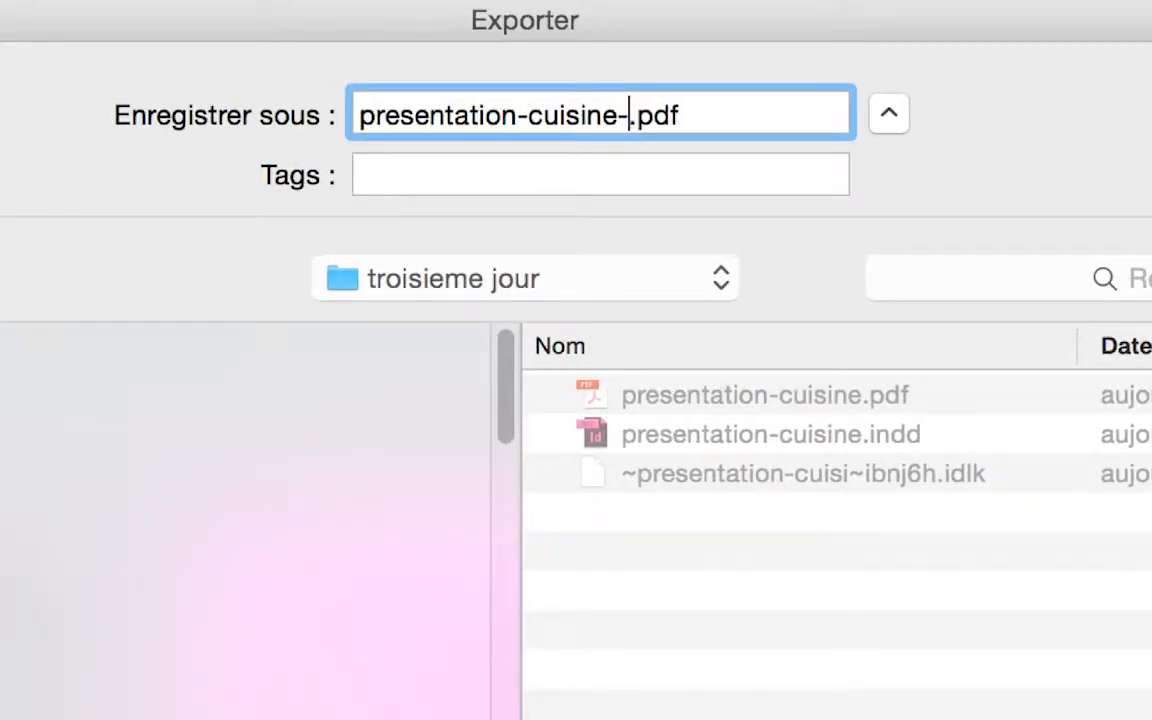
pyautogui.write('CREEN')
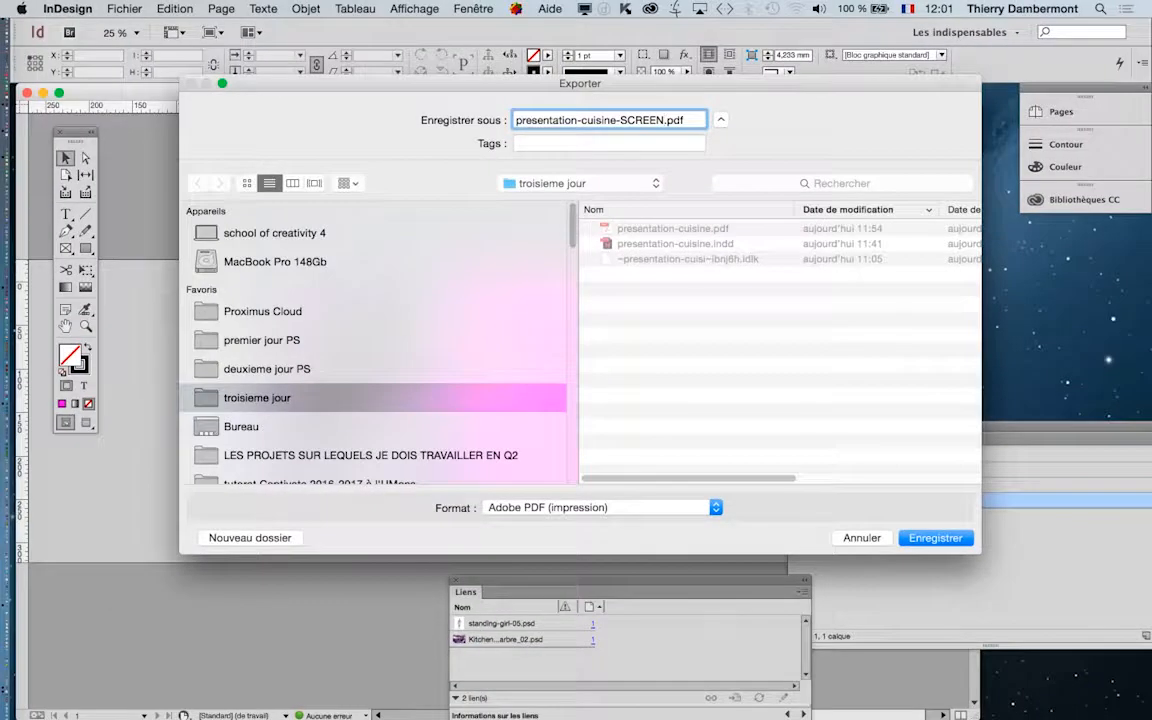
pyautogui.press('Return')
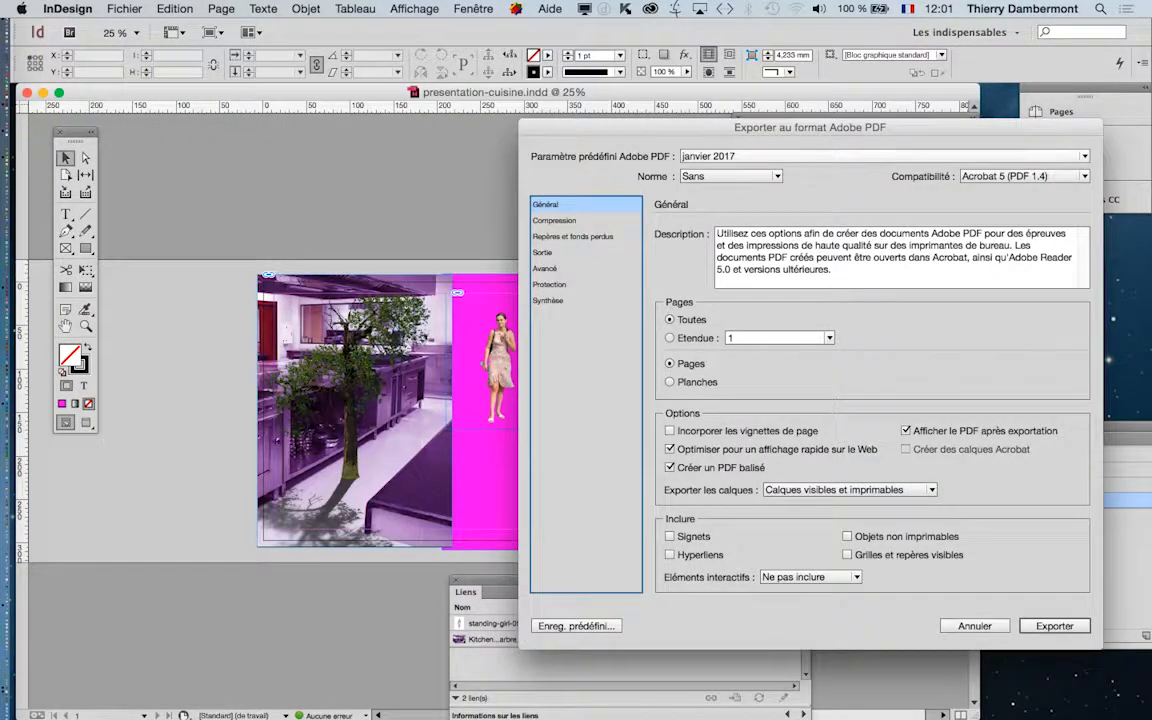
# Step: Keep the janvier 2017 preset and set colour images to downsample to 144 pixels per inch for images above 144
pyautogui.moveTo(810, 127); pyautogui.dragTo(797, 89)
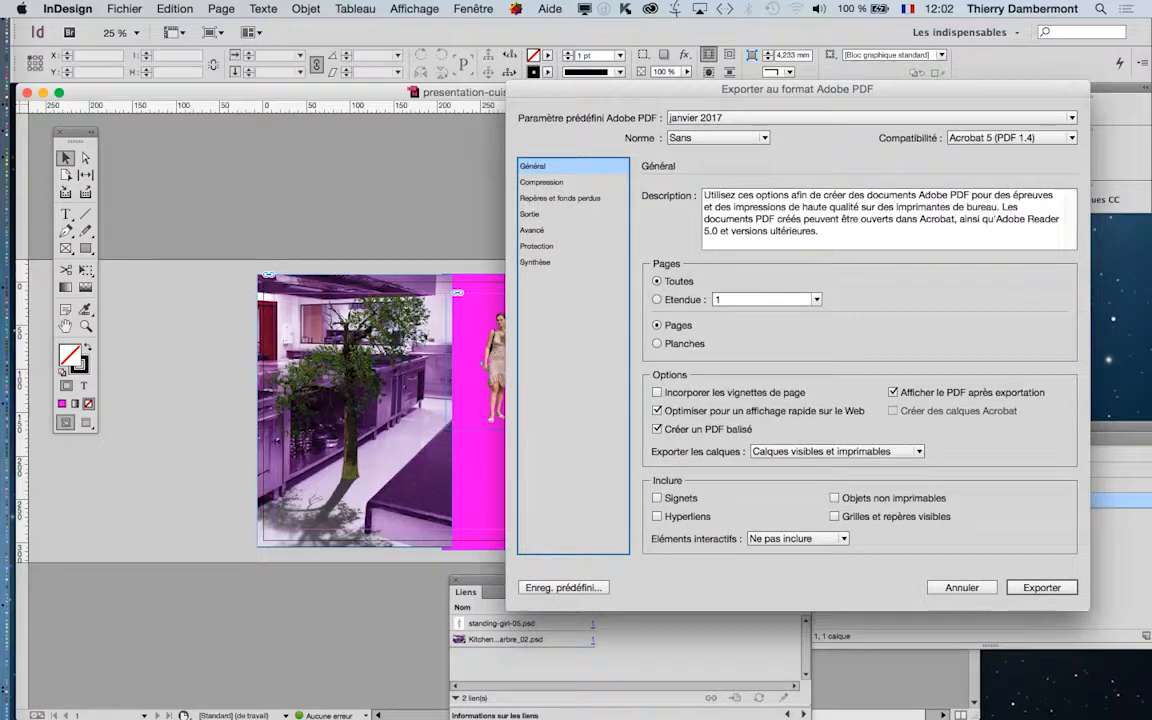
pyautogui.press('alt')
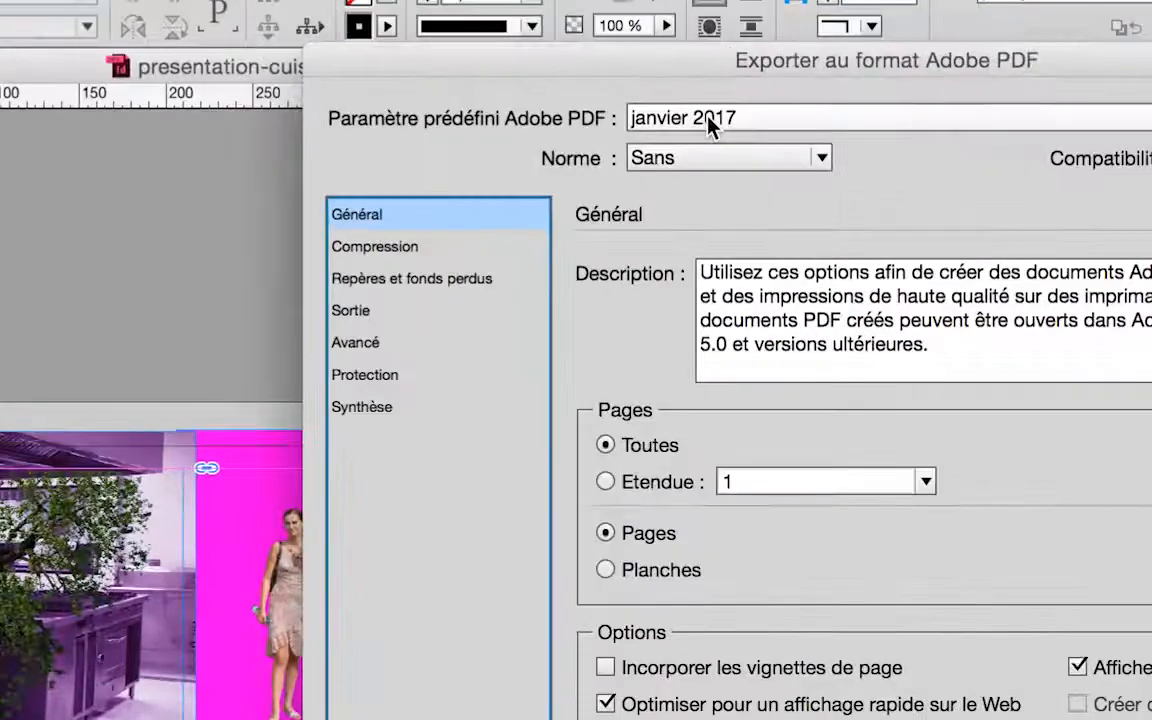
pyautogui.click(727, 118)
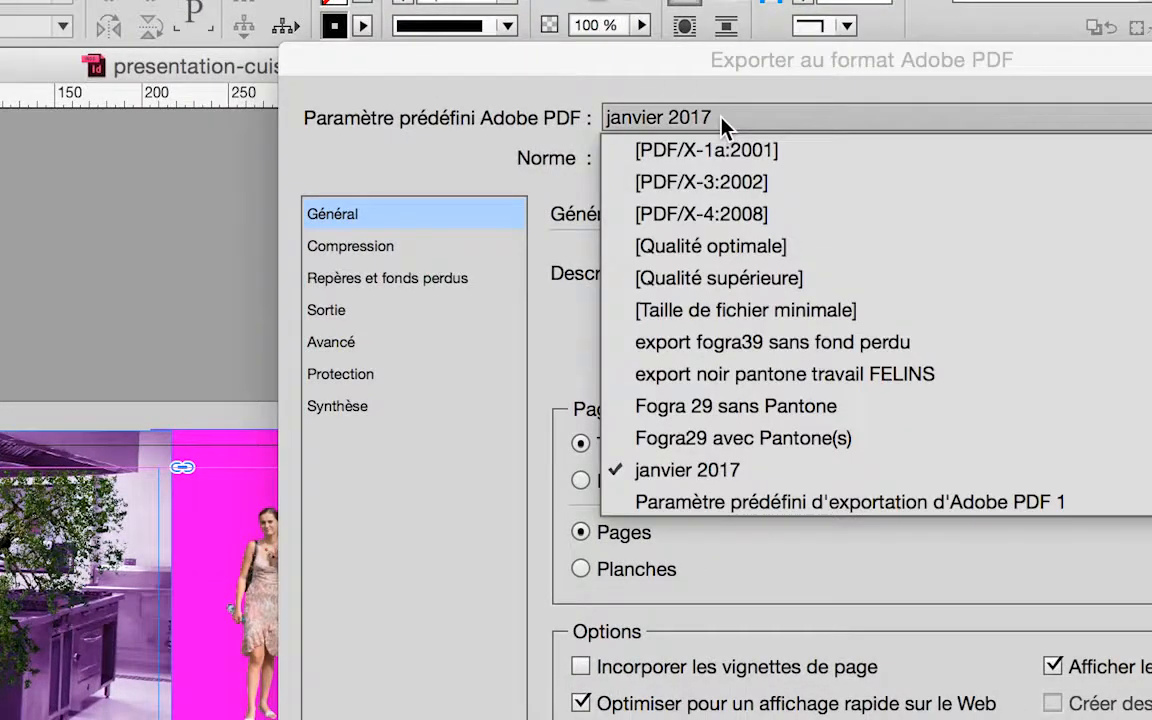
pyautogui.click(727, 118)
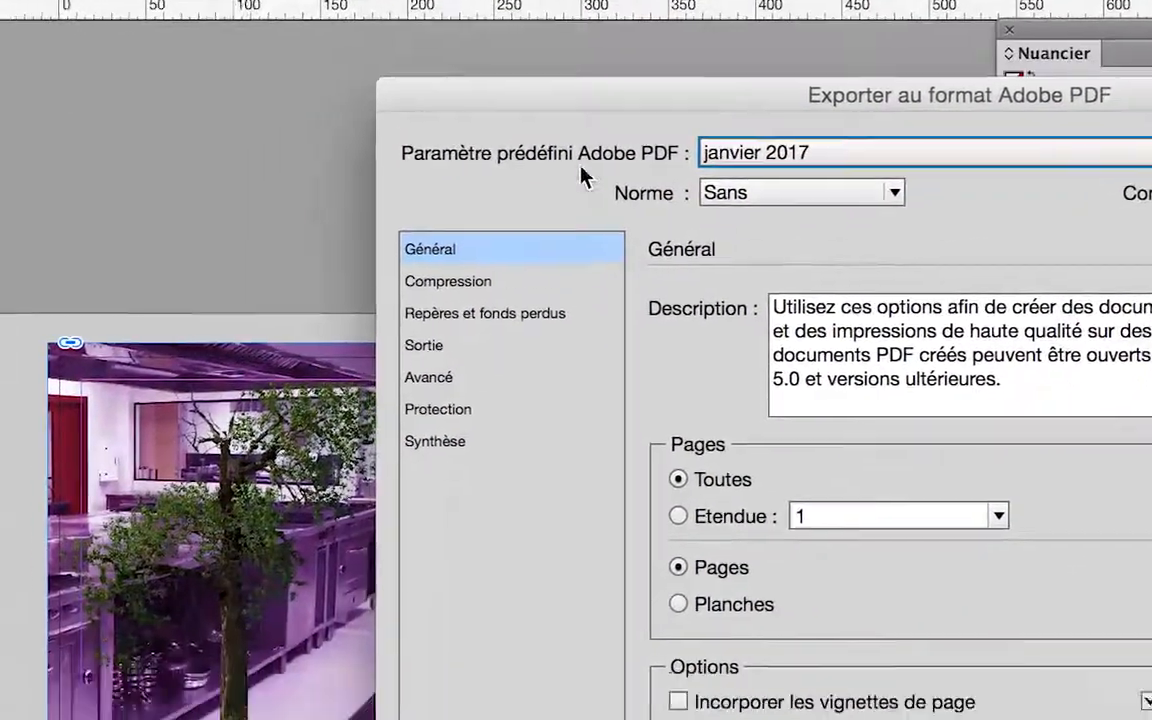
pyautogui.click(565, 283)
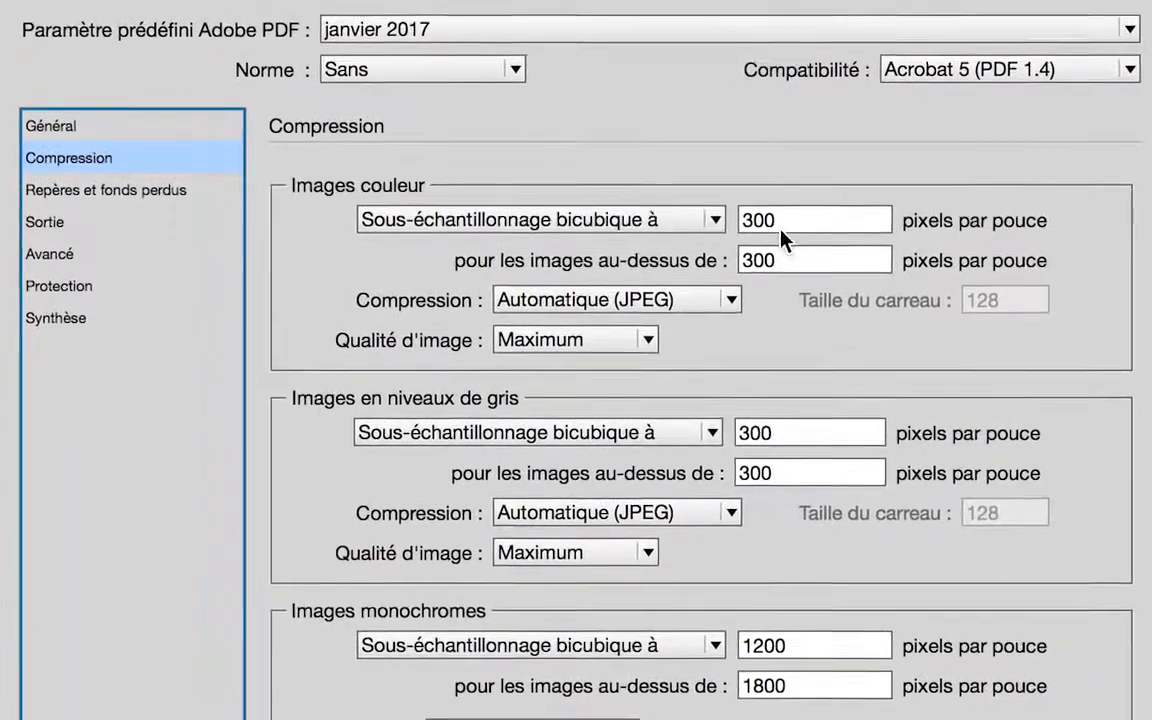
pyautogui.moveTo(782, 231); pyautogui.dragTo(746, 221)
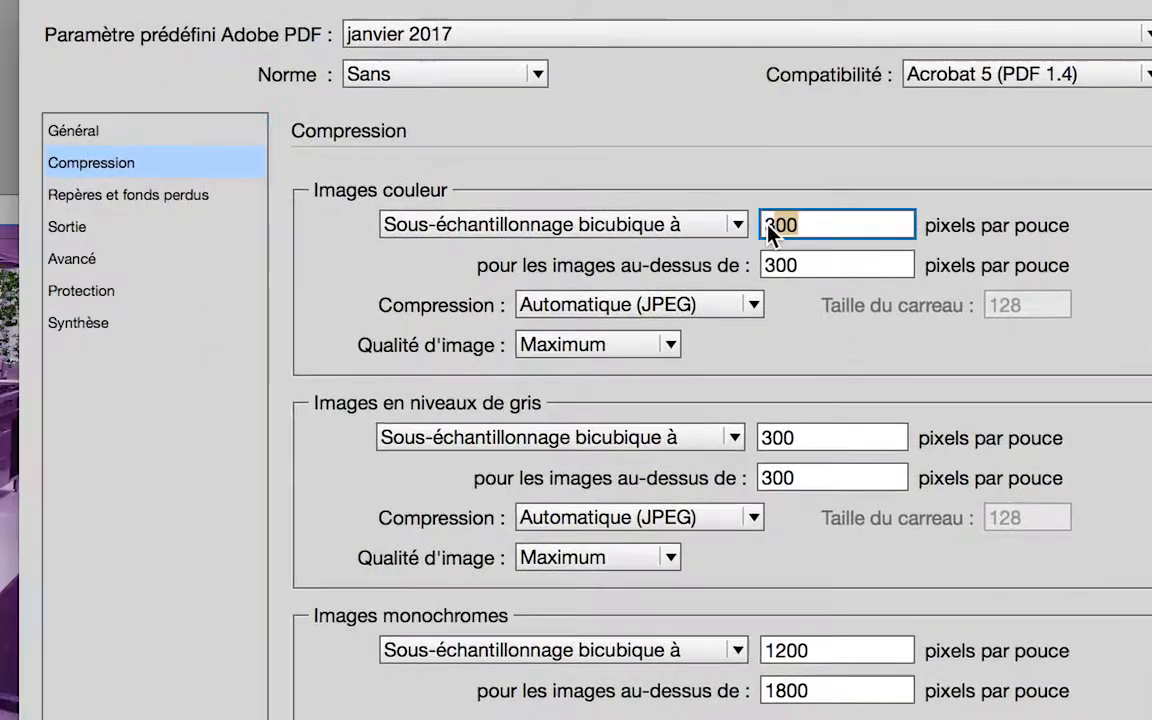
pyautogui.write('144')
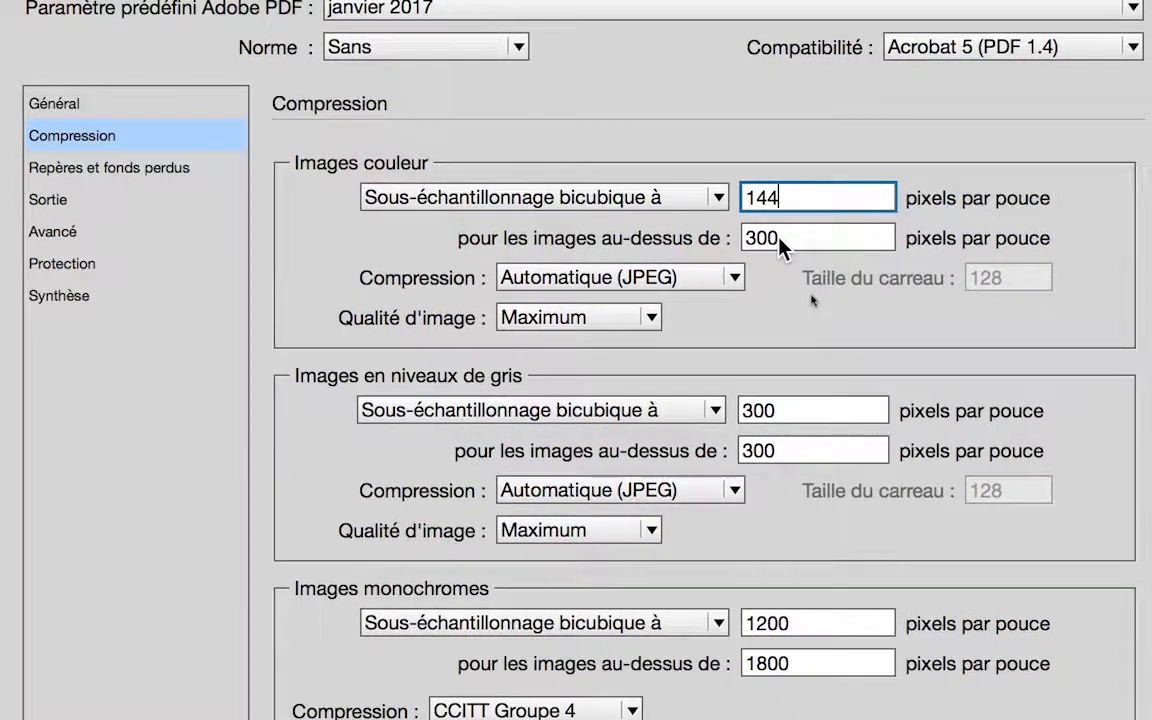
pyautogui.moveTo(779, 238); pyautogui.dragTo(734, 238)
pyautogui.write('14')
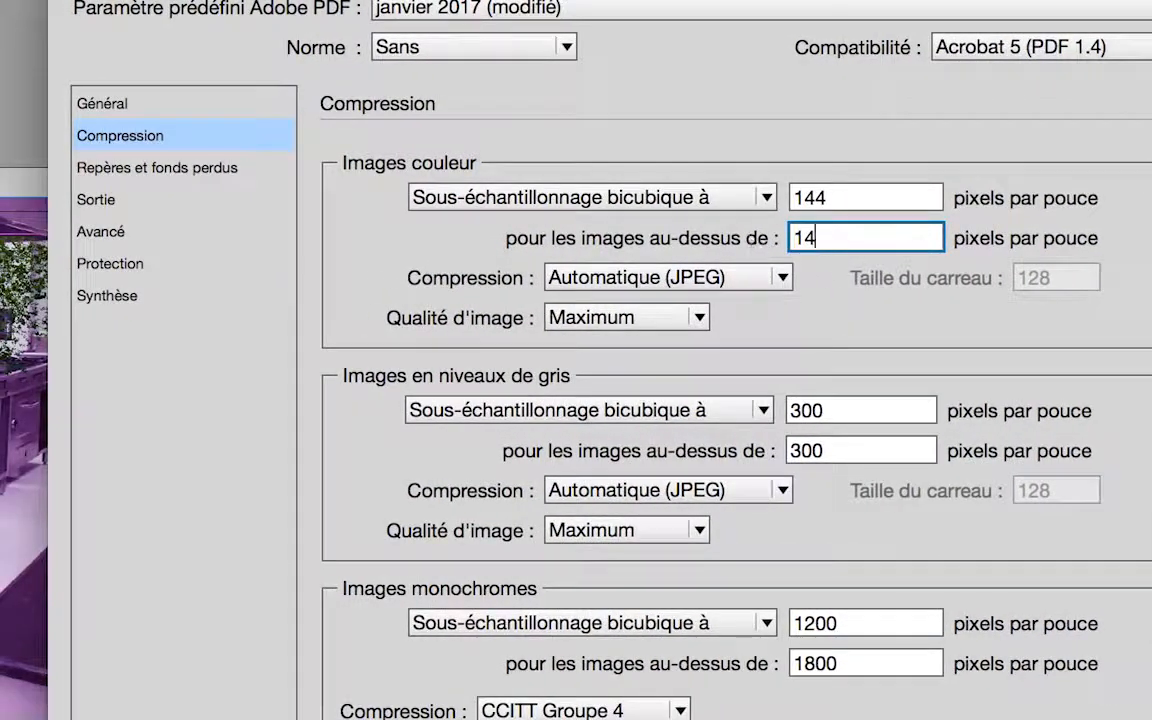
pyautogui.write('4')
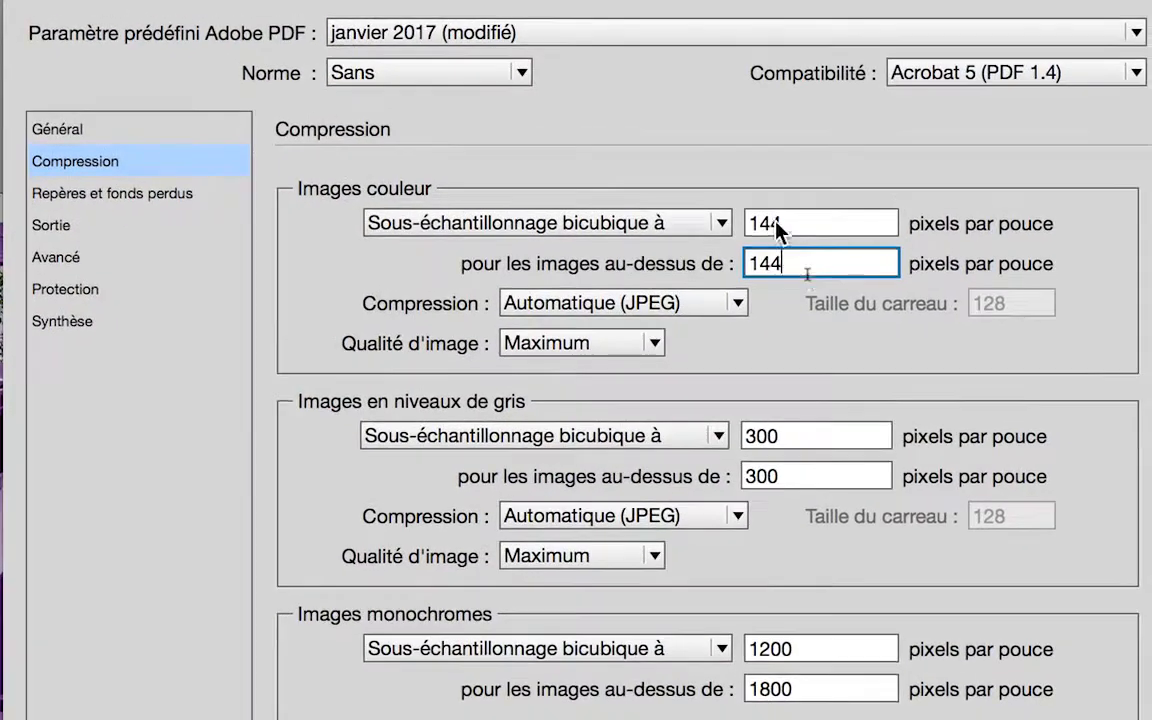
pyautogui.moveTo(826, 199); pyautogui.dragTo(786, 205)
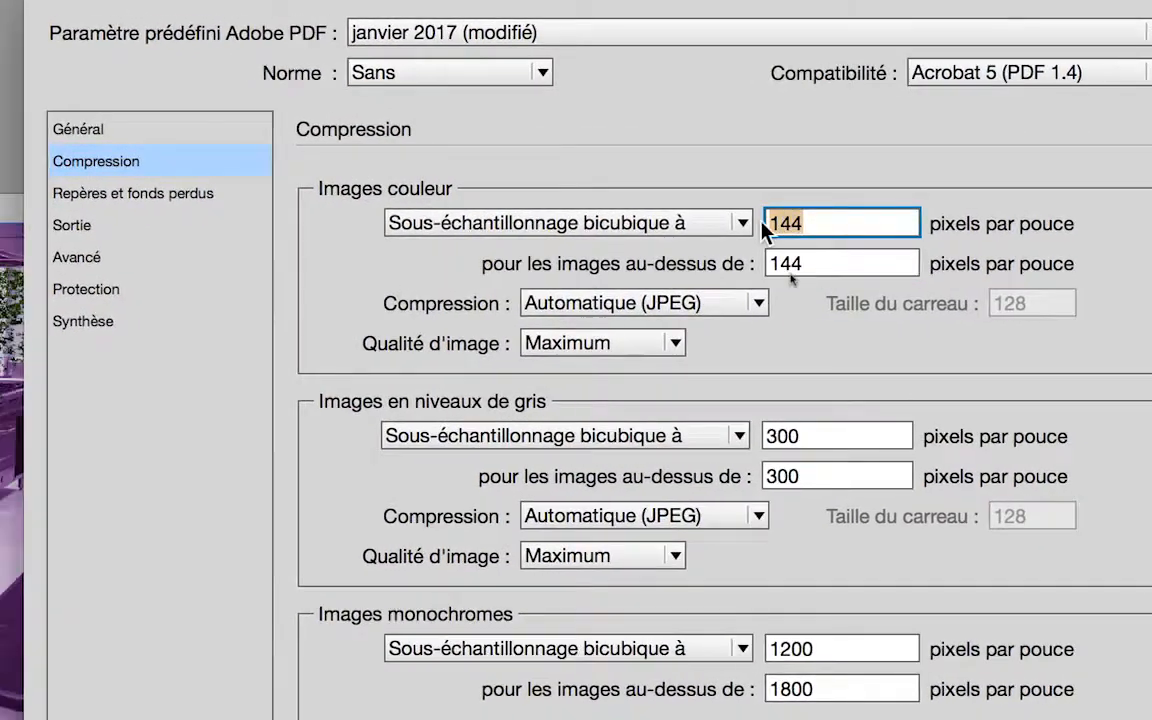
pyautogui.moveTo(804, 259); pyautogui.dragTo(764, 256)
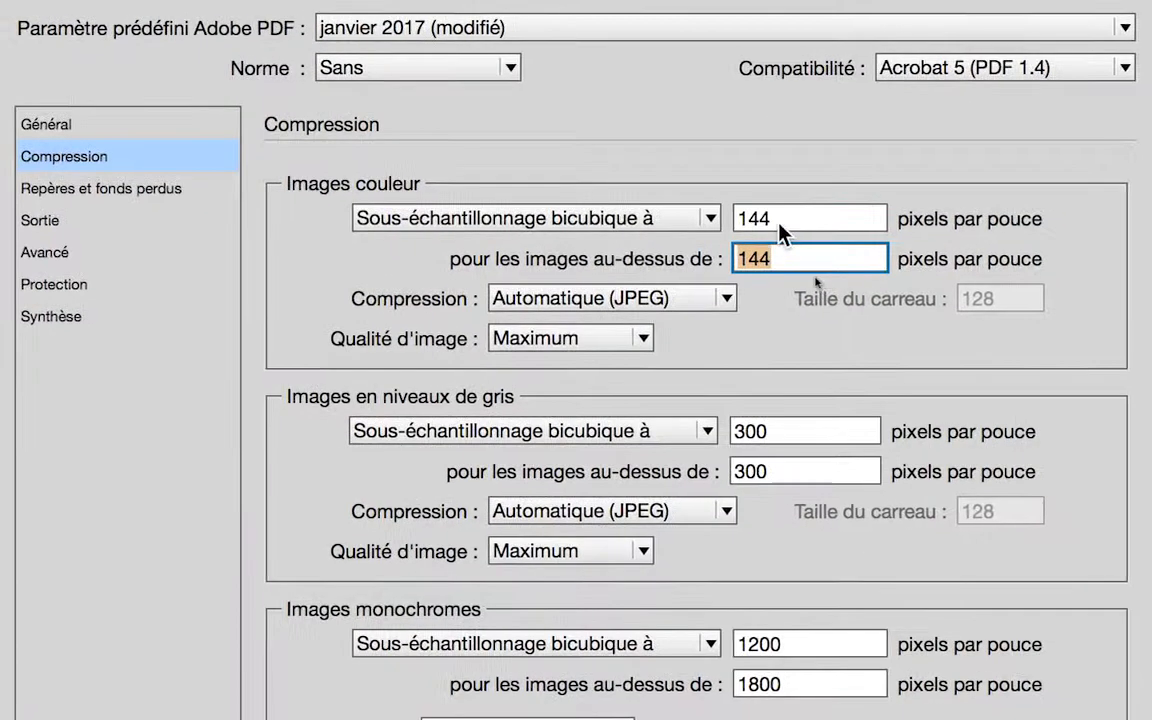
pyautogui.click(809, 202)
pyautogui.moveTo(780, 222); pyautogui.dragTo(740, 242)
pyautogui.click(773, 260)
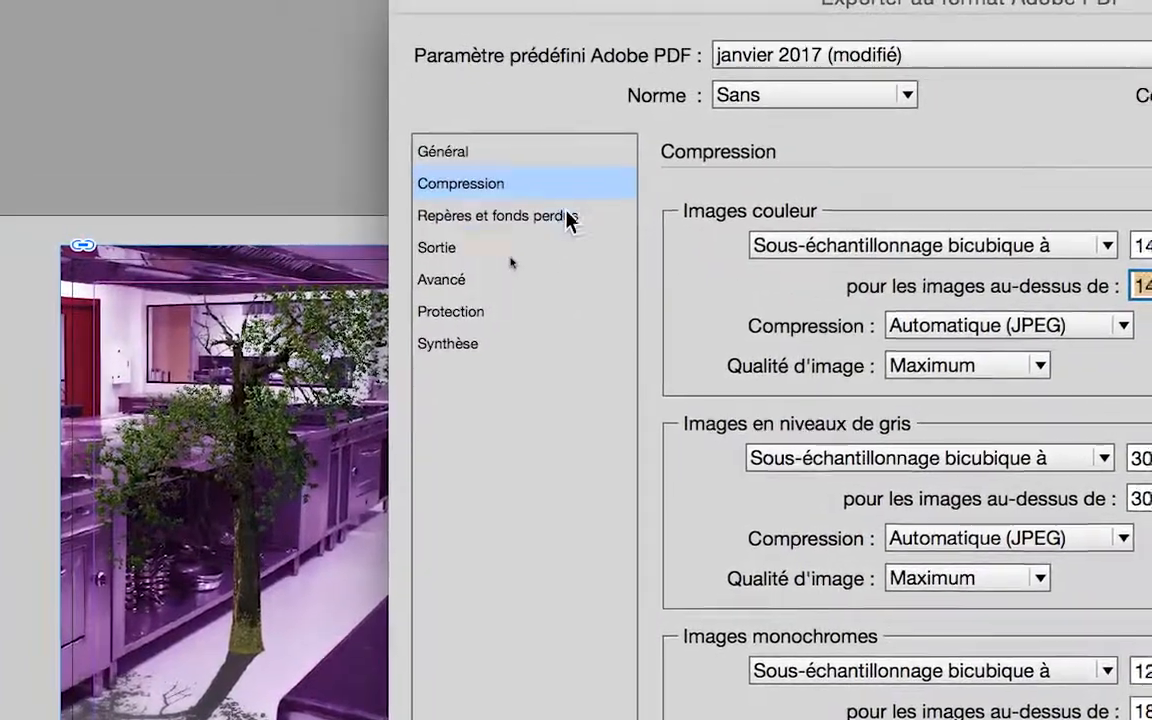
# Step: Turn off all the printer's marks for the PDF export
pyautogui.click(577, 192)
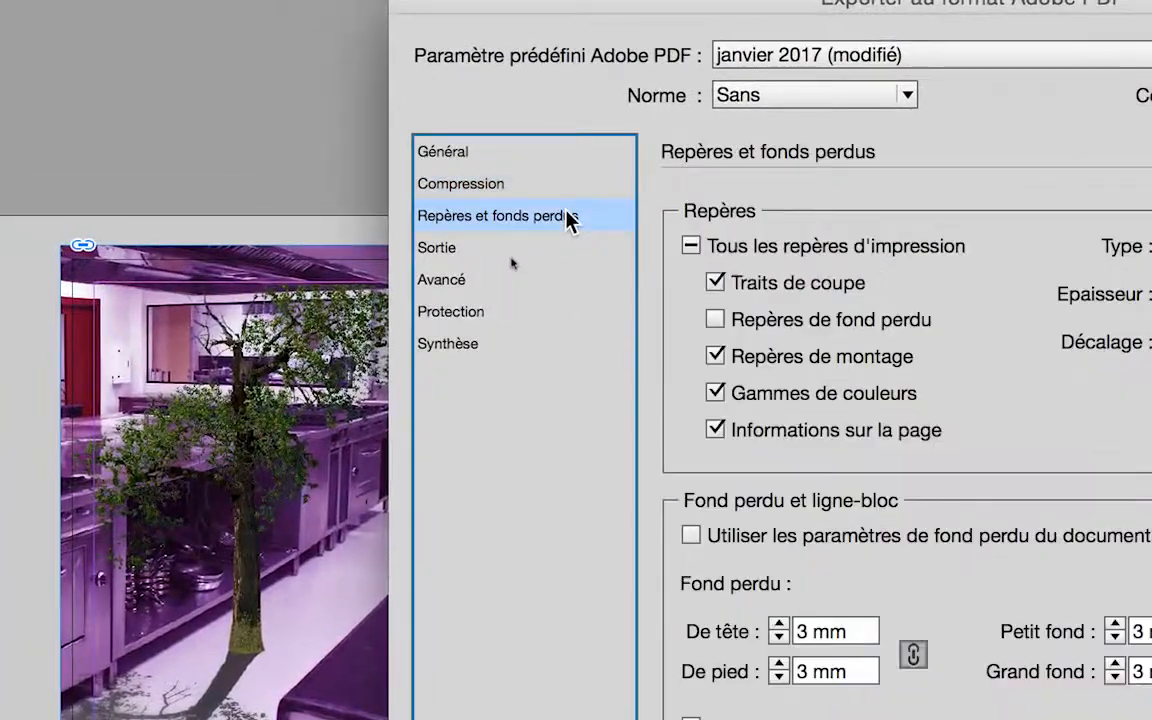
pyautogui.click(702, 219)
pyautogui.click(607, 222)
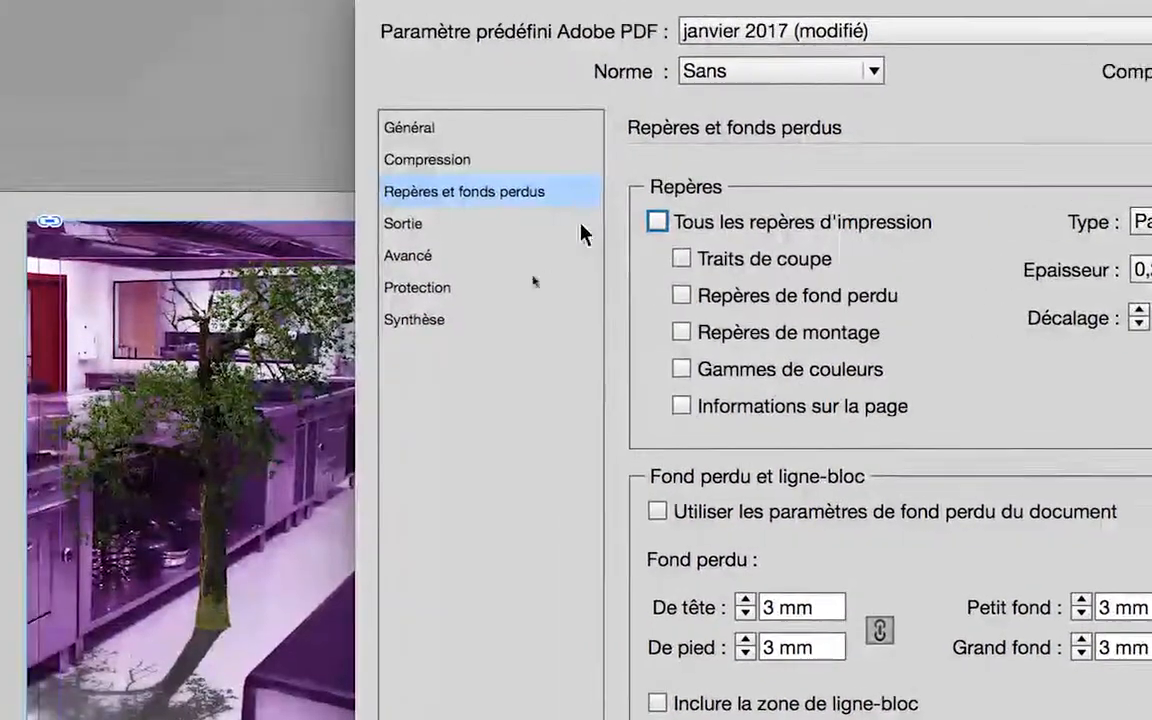
# Step: Set the export's colour conversion to Aucune conversion de la couleur
pyautogui.click(485, 220)
pyautogui.click(921, 223)
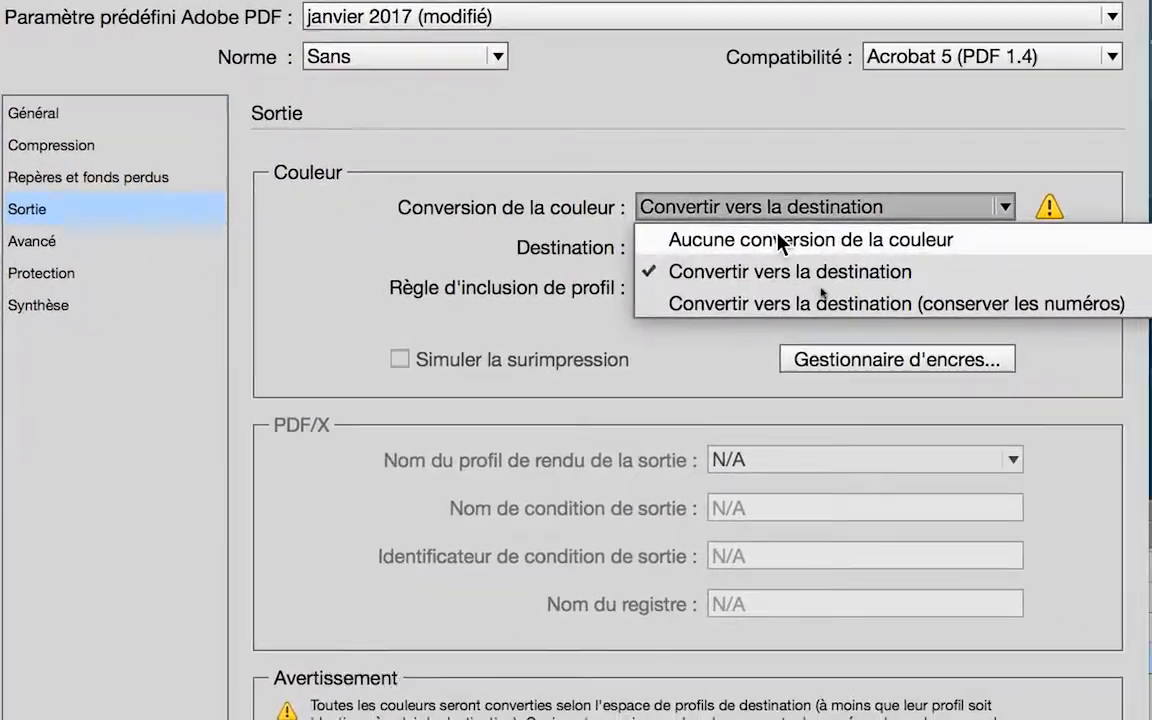
pyautogui.click(980, 263)
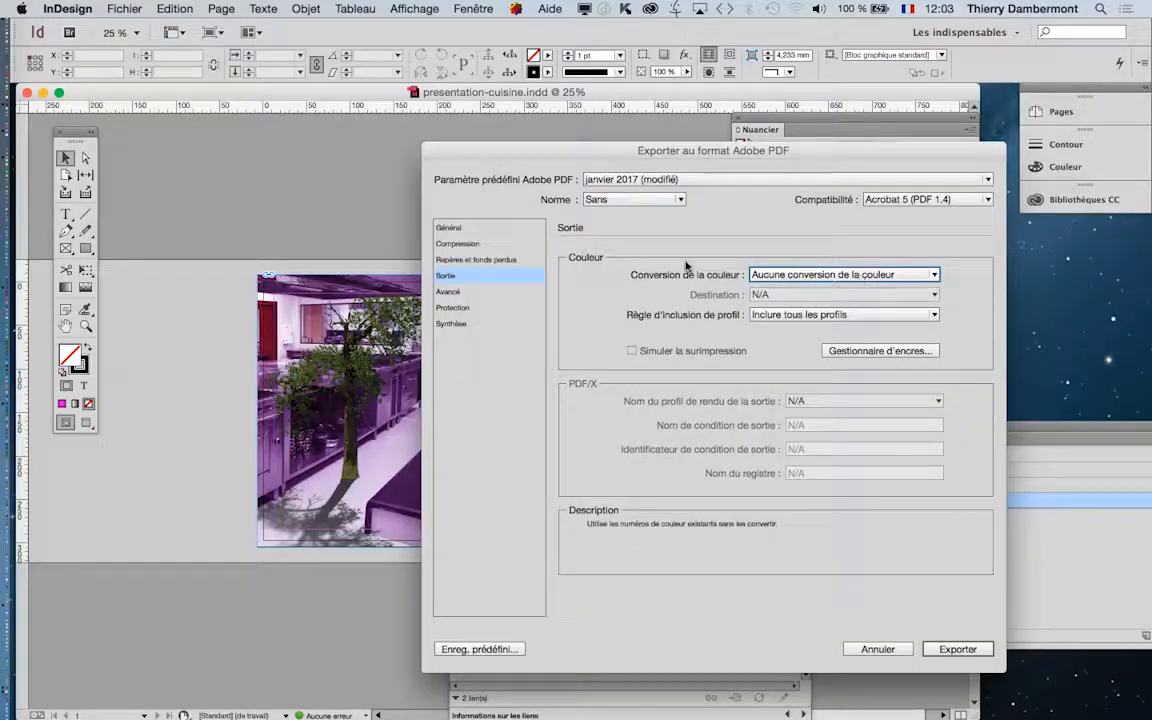
# Step: Recheck the compression, marks and output settings and export the screen PDF
pyautogui.click(318, 217)
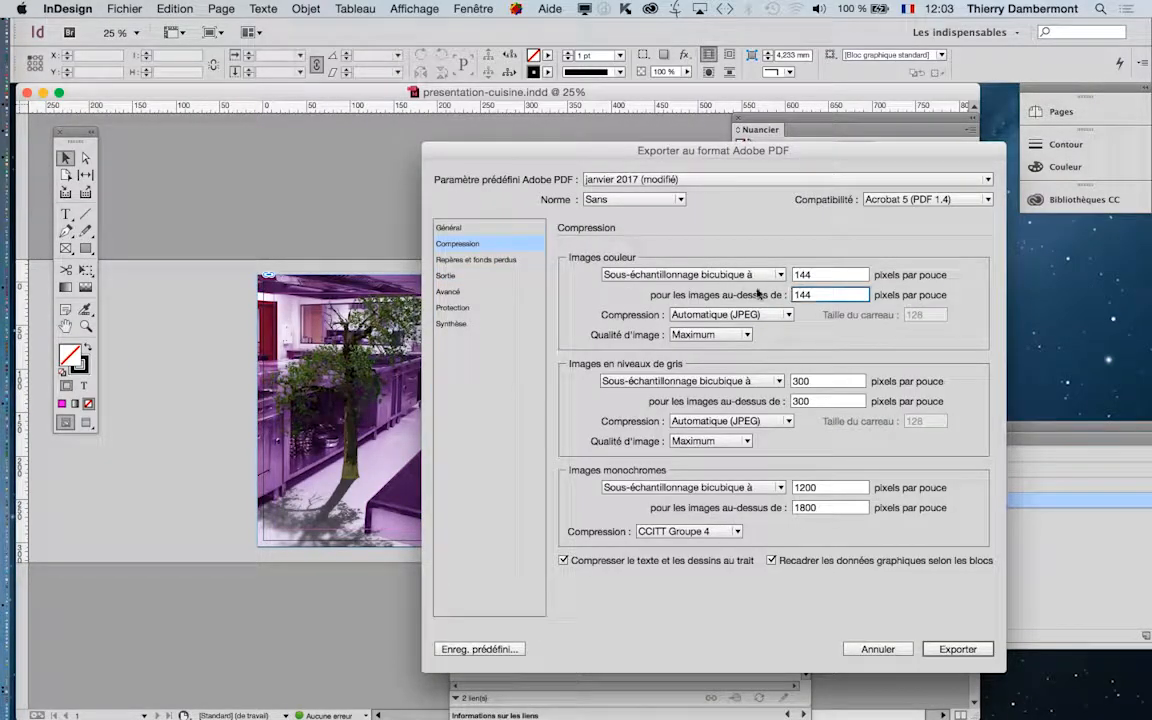
pyautogui.click(450, 262)
pyautogui.click(448, 276)
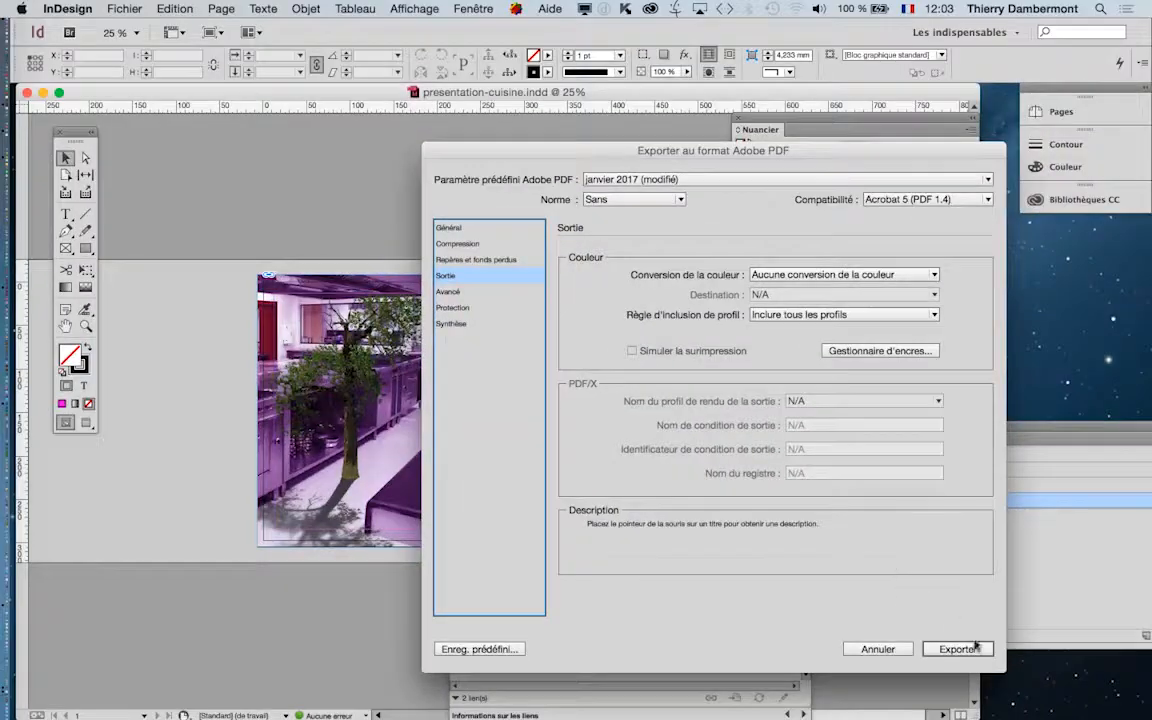
pyautogui.click(957, 648)
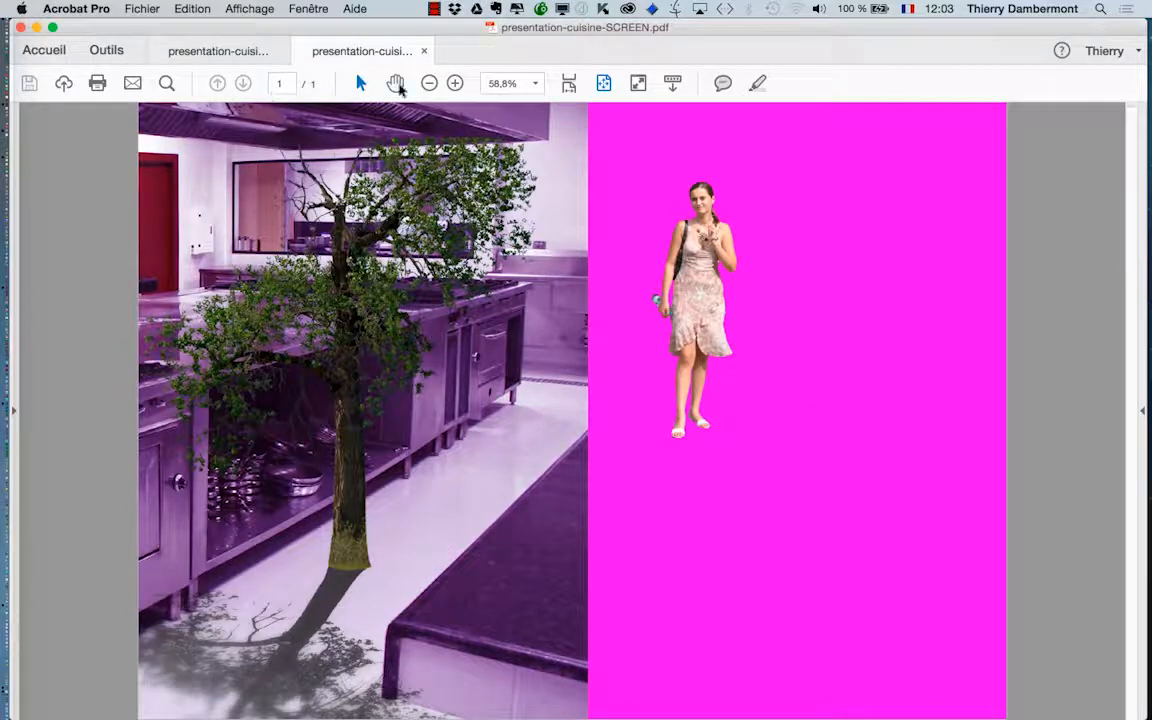
# Step: Shrink the Acrobat window around the screen PDF at 50%, and show presentation-cuisine.pdf at 66.7% to compare its colours
pyautogui.click(428, 84)
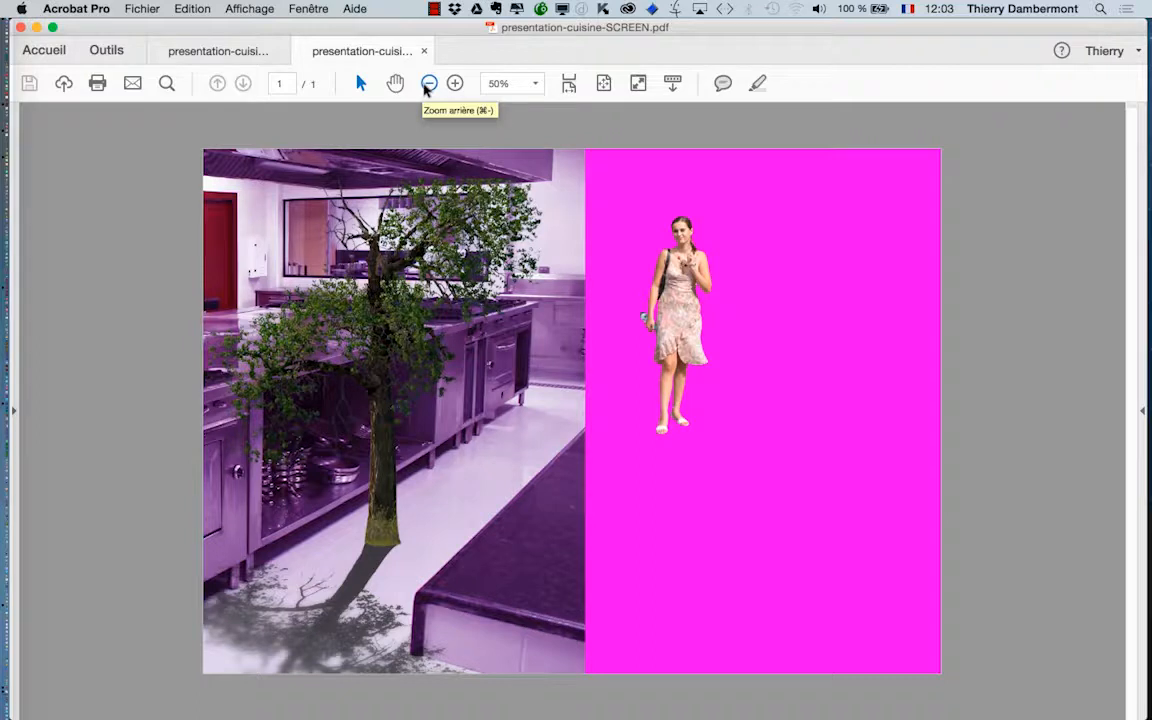
pyautogui.moveTo(1145, 717); pyautogui.dragTo(796, 665)
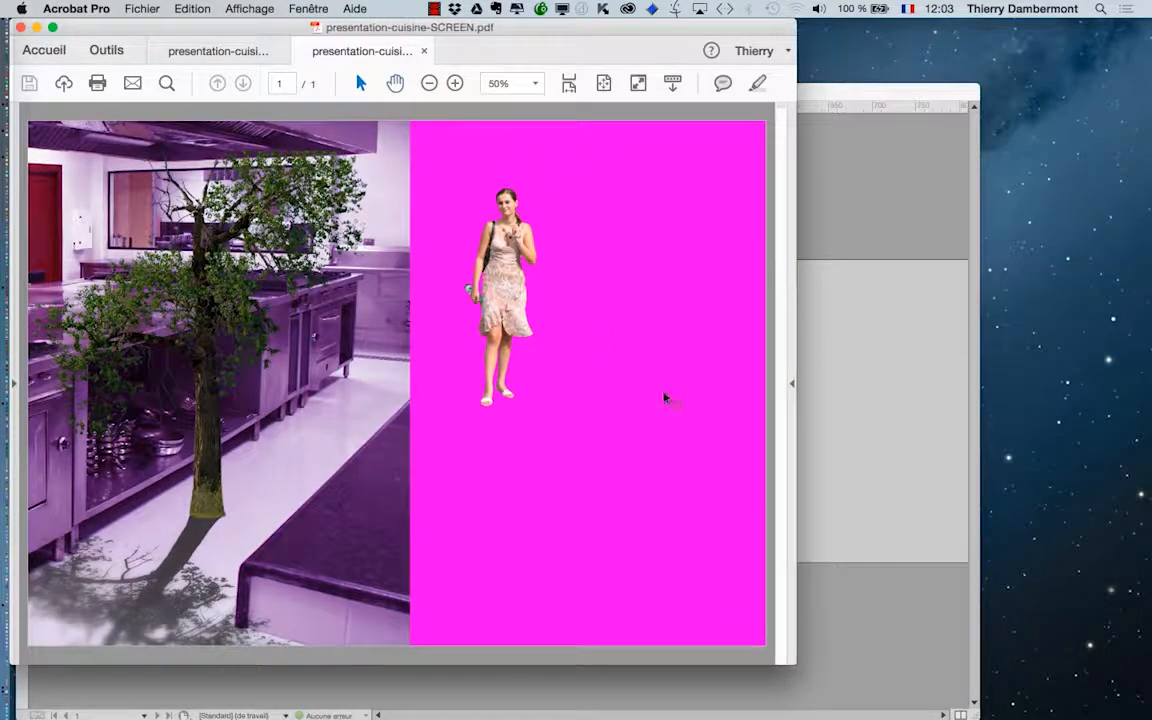
pyautogui.click(308, 8)
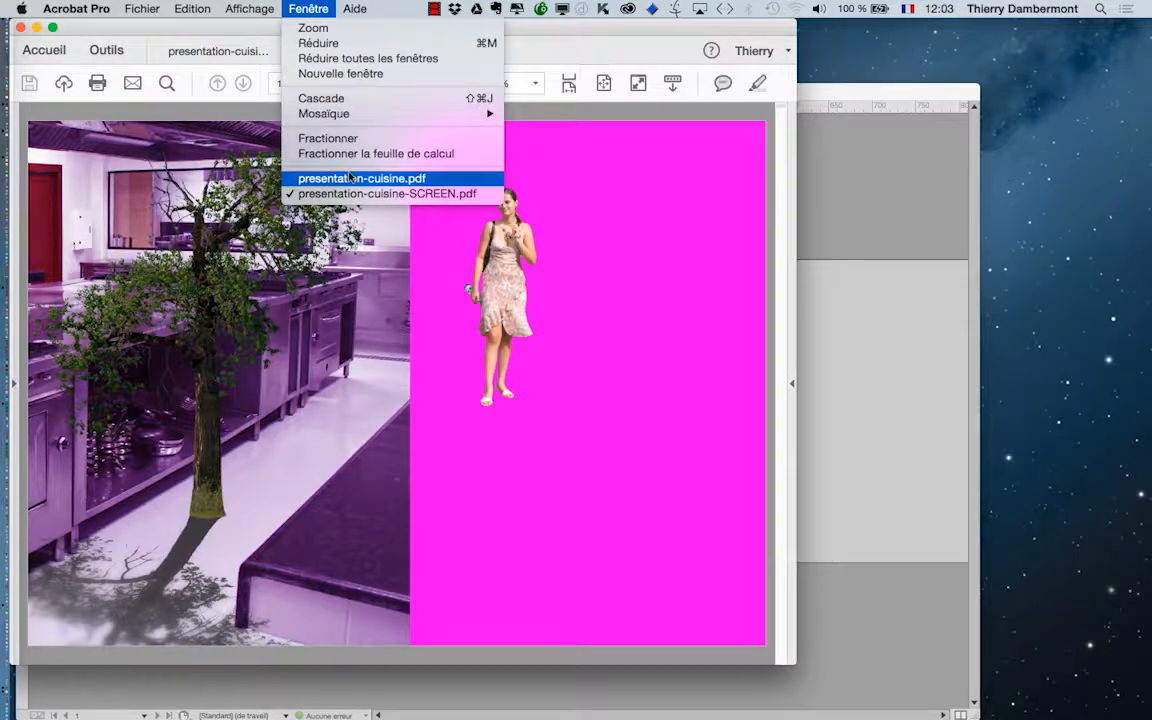
pyautogui.click(345, 177)
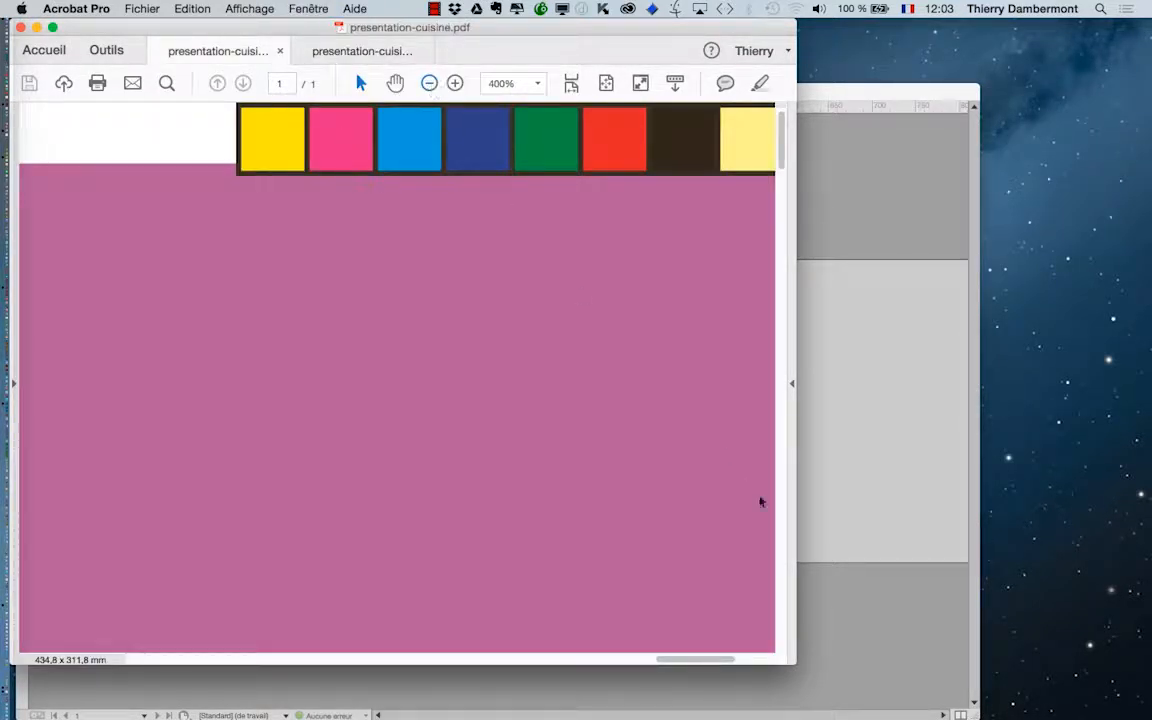
pyautogui.click(429, 83)
pyautogui.click(429, 83)
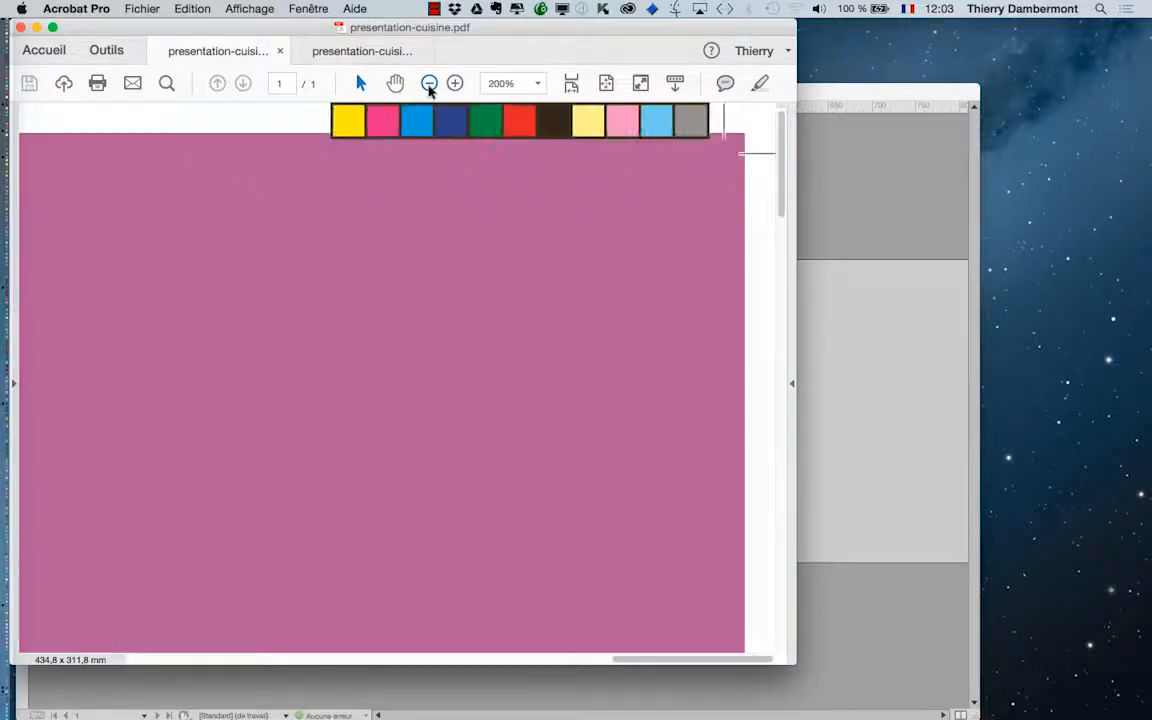
pyautogui.click(429, 83)
pyautogui.click(429, 83)
pyautogui.click(429, 83)
pyautogui.click(429, 83)
pyautogui.click(429, 84)
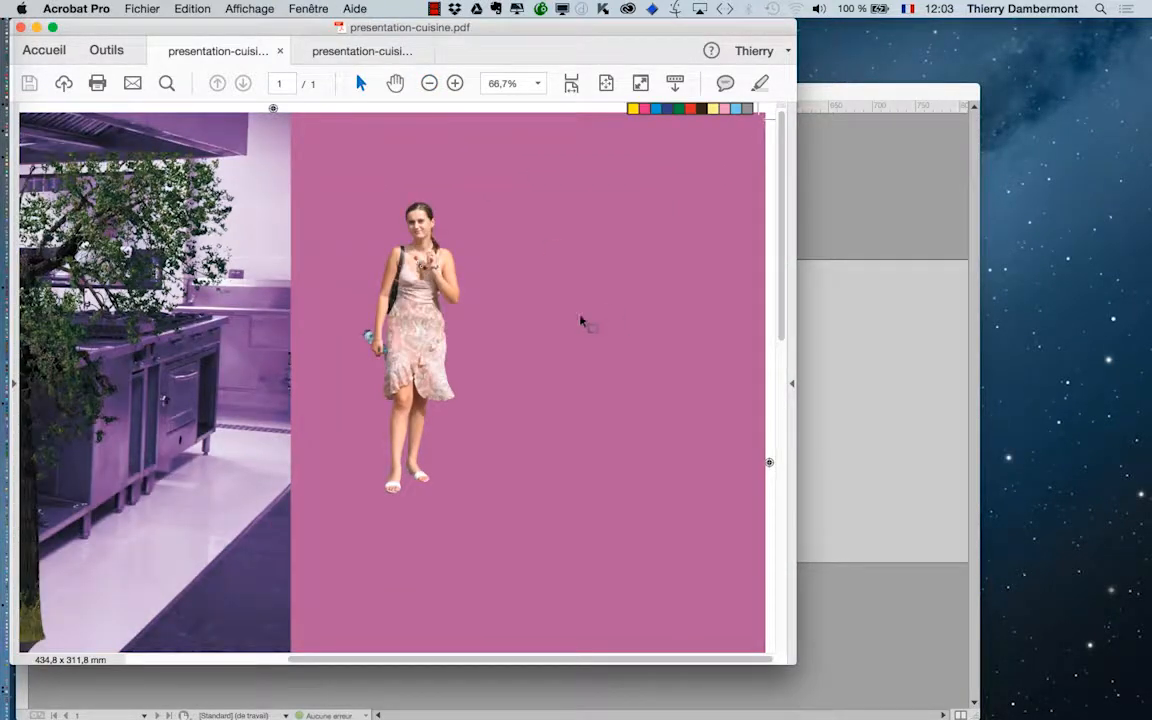
# Step: Detach presentation-cuisine.pdf into its own window at 33.3%, and resize both PDF windows so they sit side by side
pyautogui.click(429, 83)
pyautogui.click(429, 83)
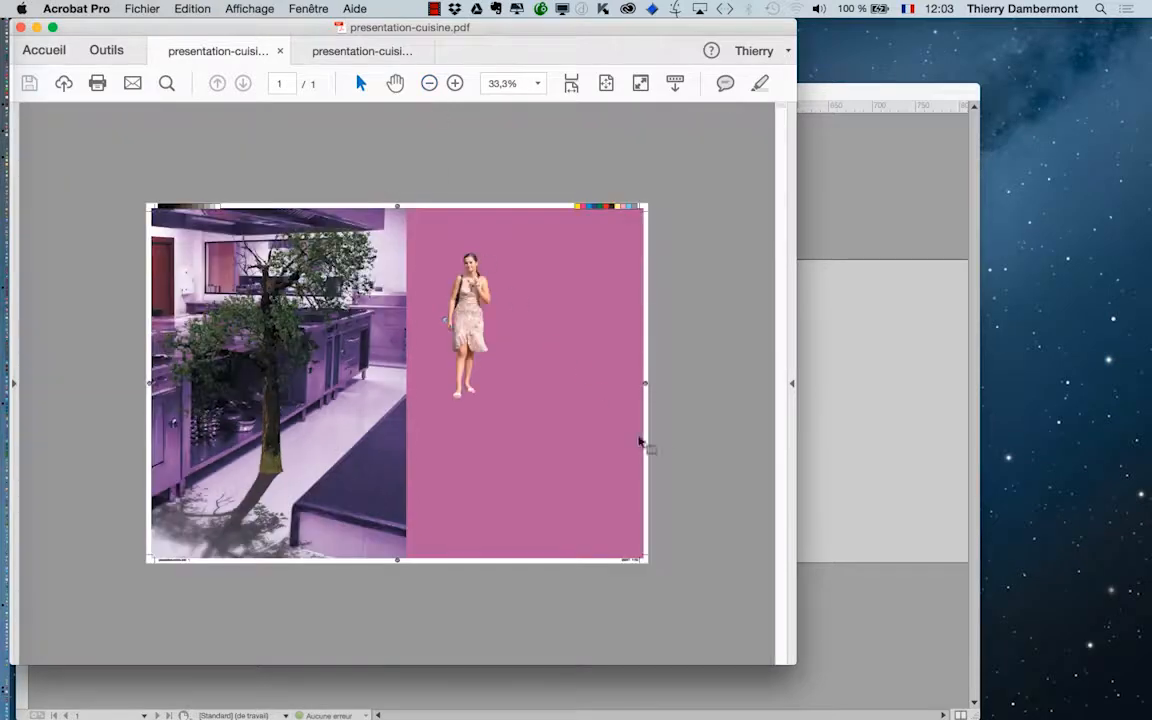
pyautogui.moveTo(217, 48); pyautogui.dragTo(545, 147)
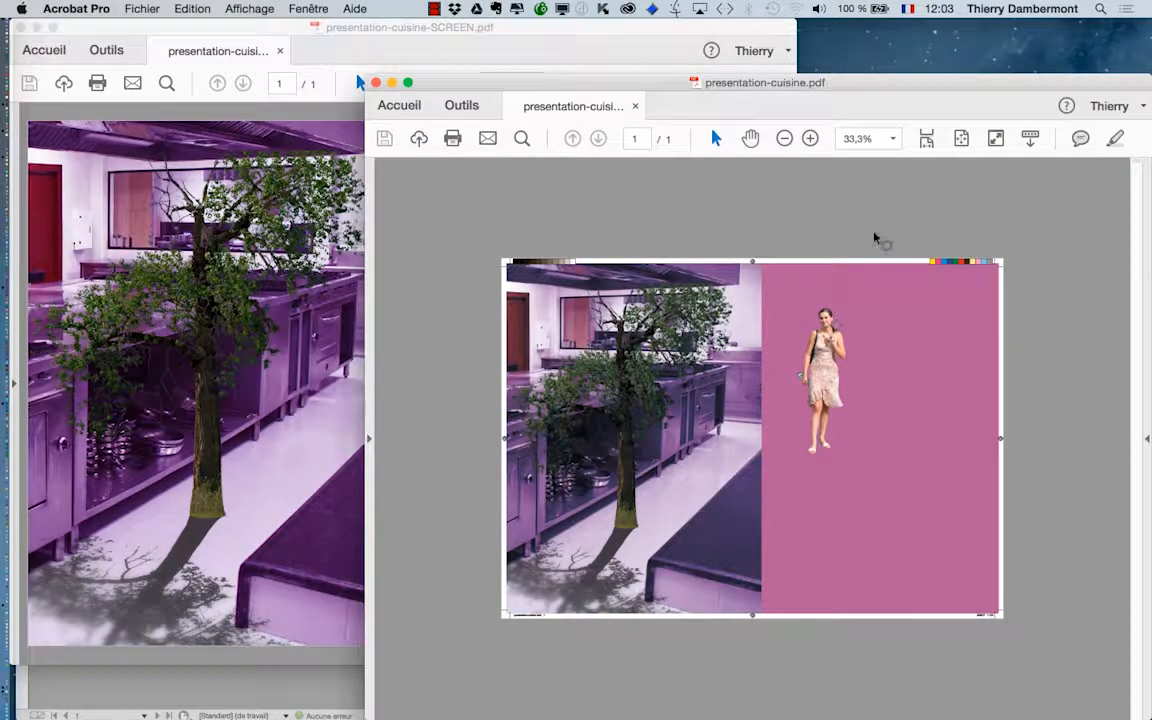
pyautogui.moveTo(933, 103); pyautogui.dragTo(848, 70)
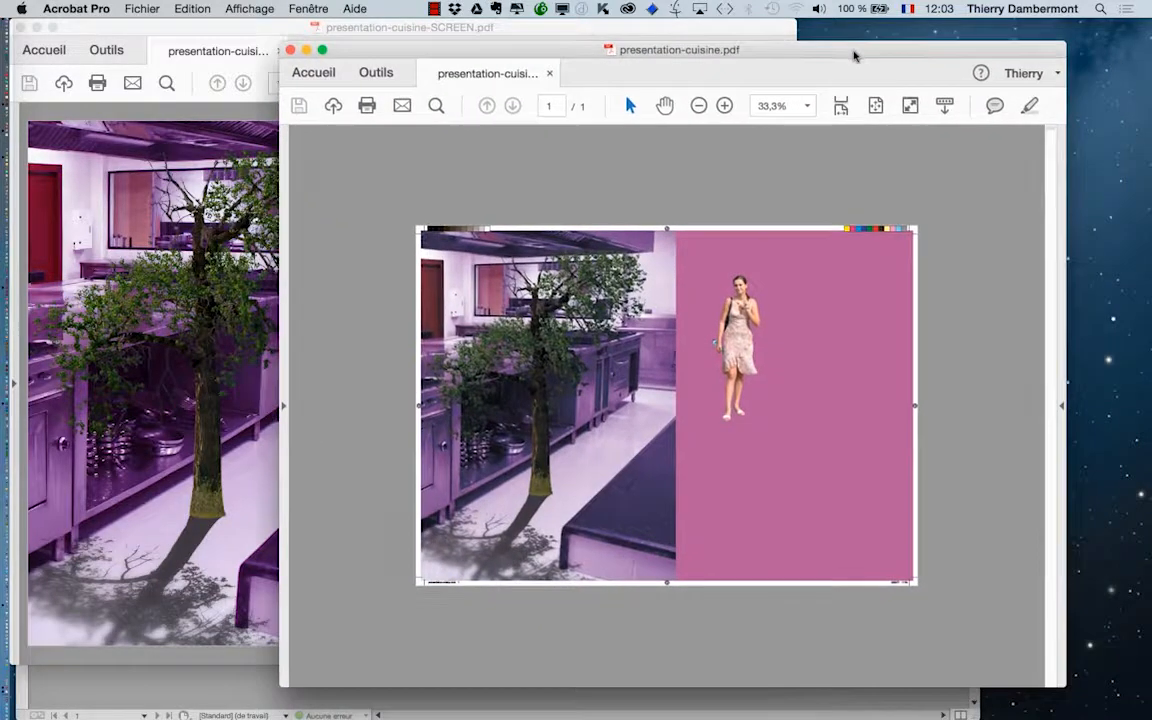
pyautogui.moveTo(1064, 686); pyautogui.dragTo(826, 579)
pyautogui.moveTo(390, 50); pyautogui.dragTo(730, 109)
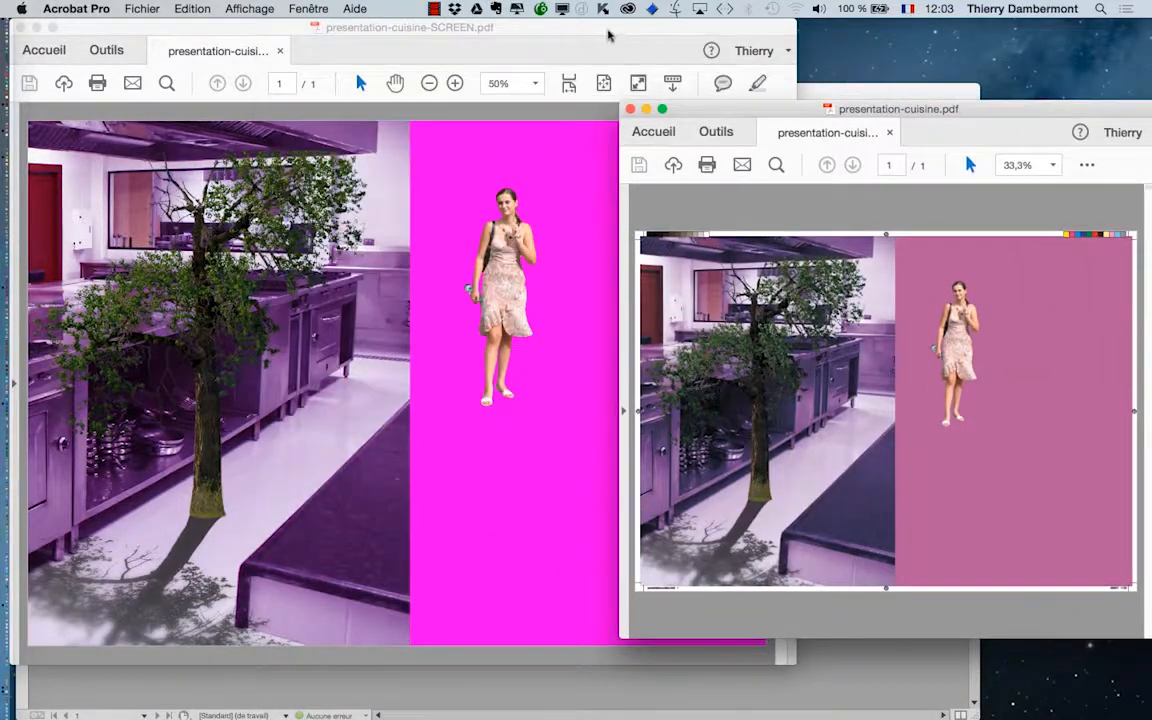
pyautogui.click(606, 29)
pyautogui.moveTo(793, 662); pyautogui.dragTo(618, 627)
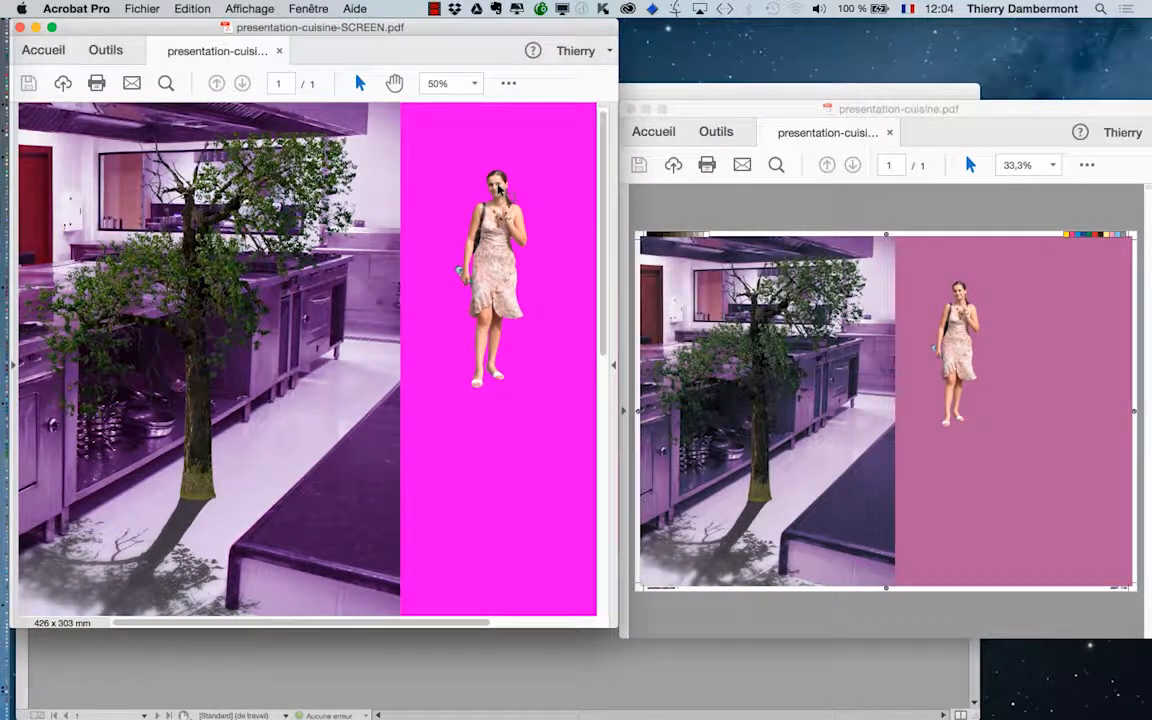
# Step: Magnify the woman's face in presentation-cuisine-SCREEN.pdf to 1200% and make its window taller to examine the pixels
pyautogui.scroll(10, 498, 190)
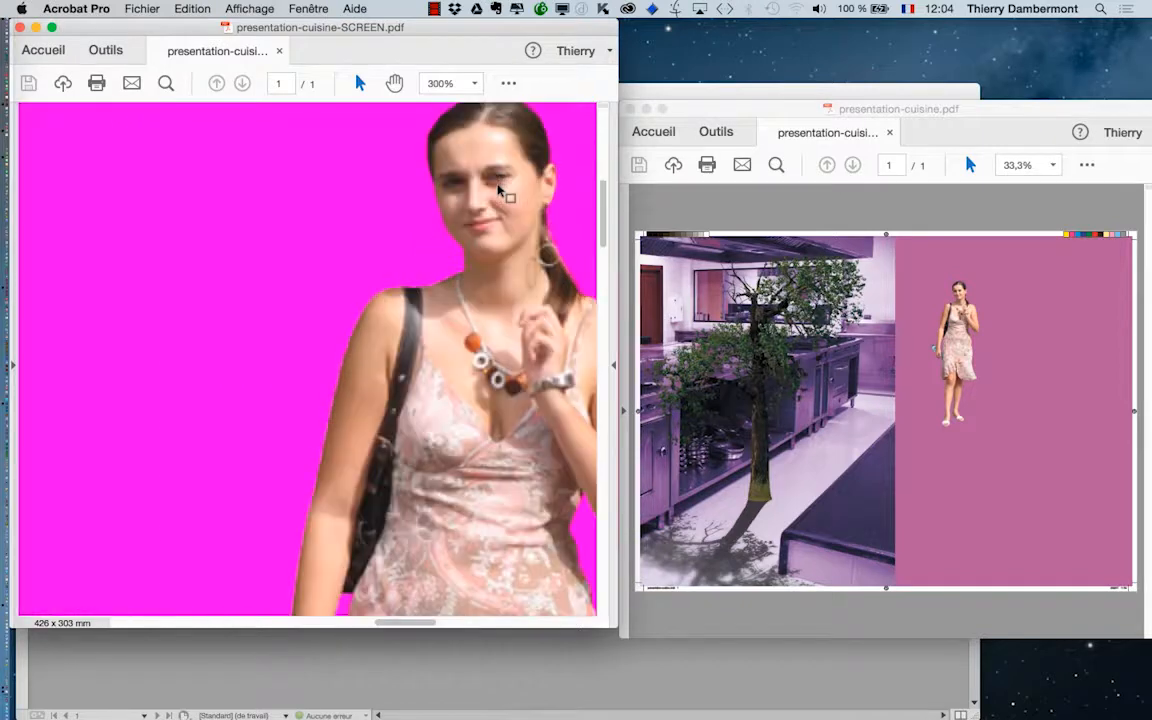
pyautogui.scroll(2, 500, 193)
pyautogui.moveTo(477, 197); pyautogui.dragTo(351, 340)
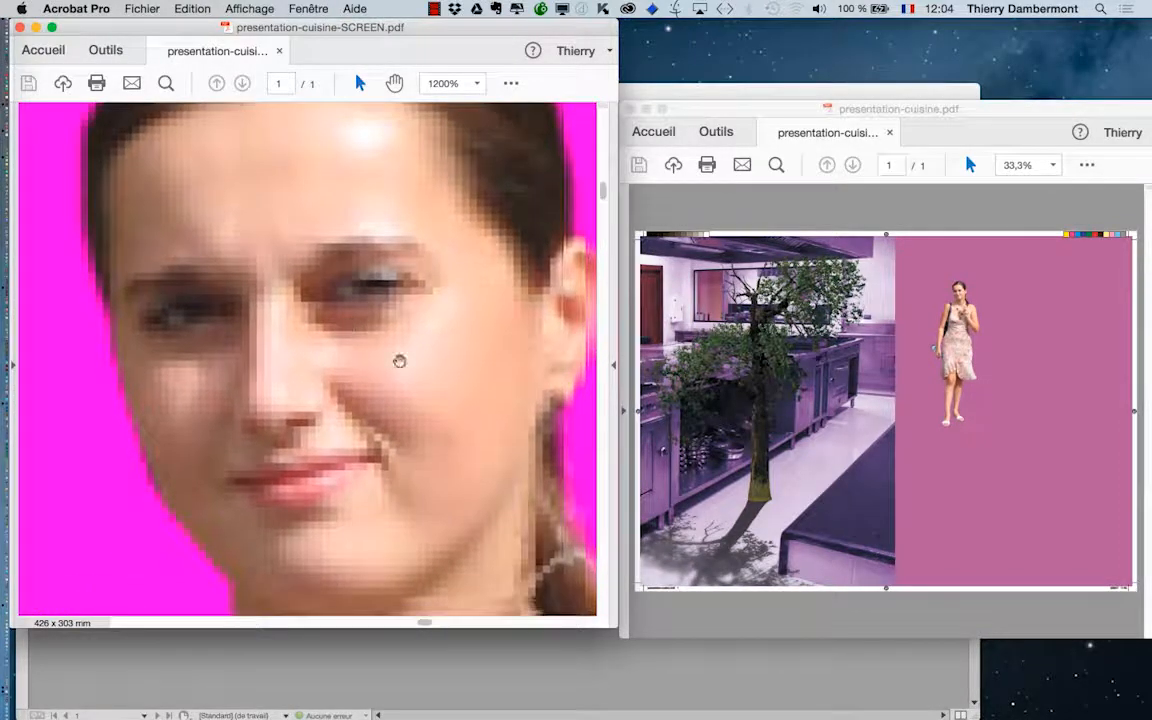
pyautogui.moveTo(614, 625); pyautogui.dragTo(590, 718)
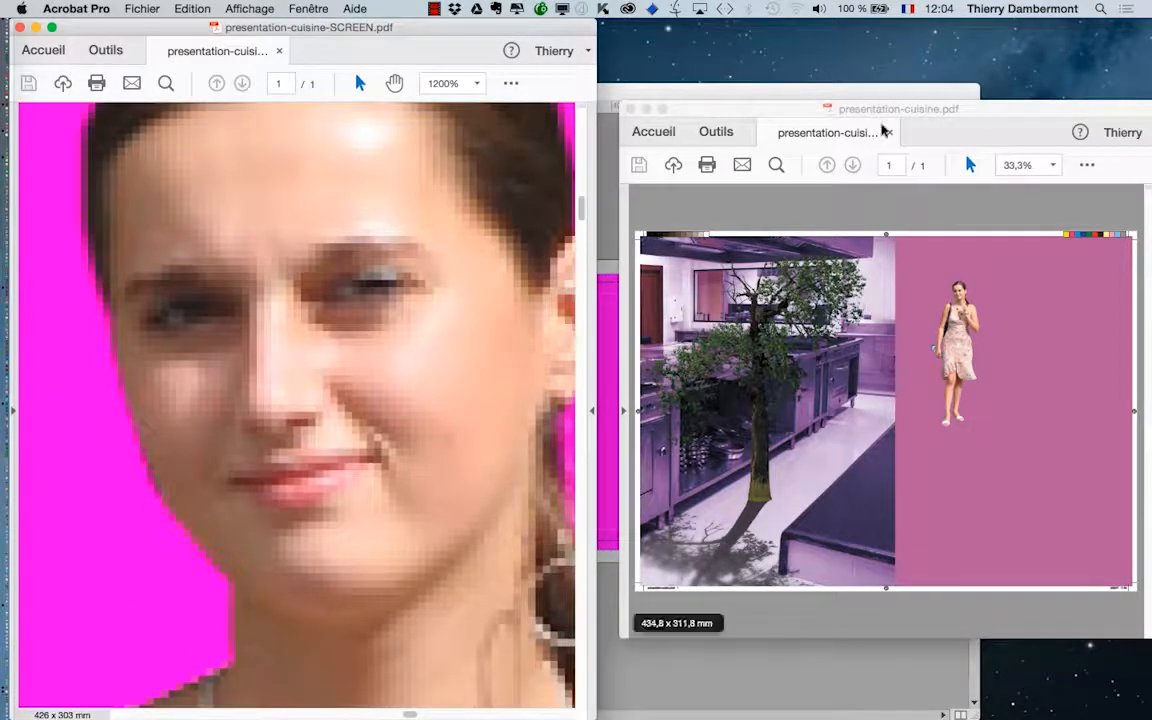
# Step: Magnify the same face in presentation-cuisine.pdf to 1200% and align its window and view with the screen PDF to compare image resolution
pyautogui.click(869, 110)
pyautogui.scroll(3, 967, 292)
pyautogui.scroll(10, 975, 291)
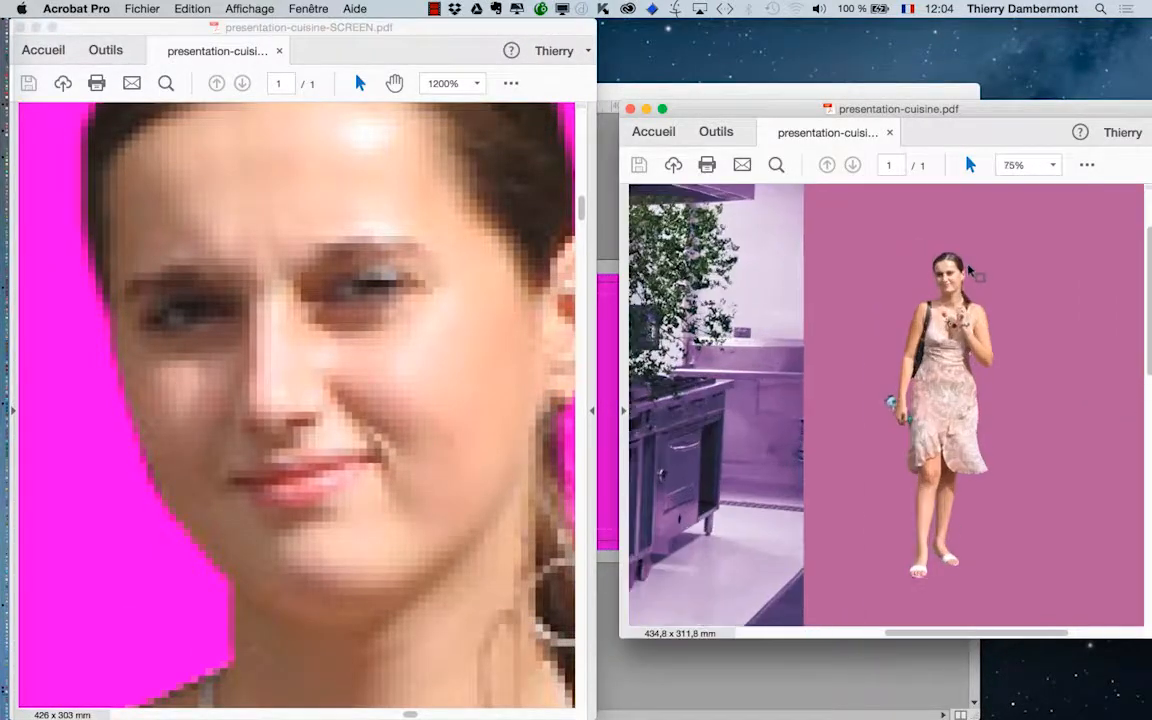
pyautogui.scroll(3, 950, 285)
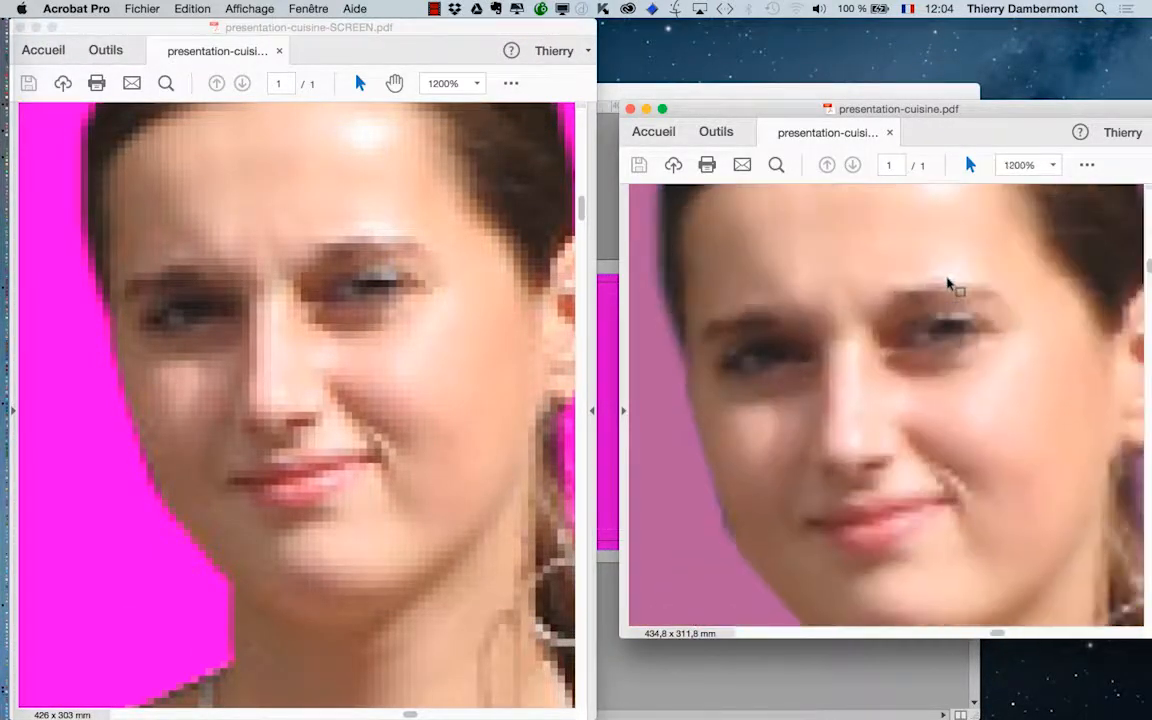
pyautogui.moveTo(930, 105); pyautogui.dragTo(913, 24)
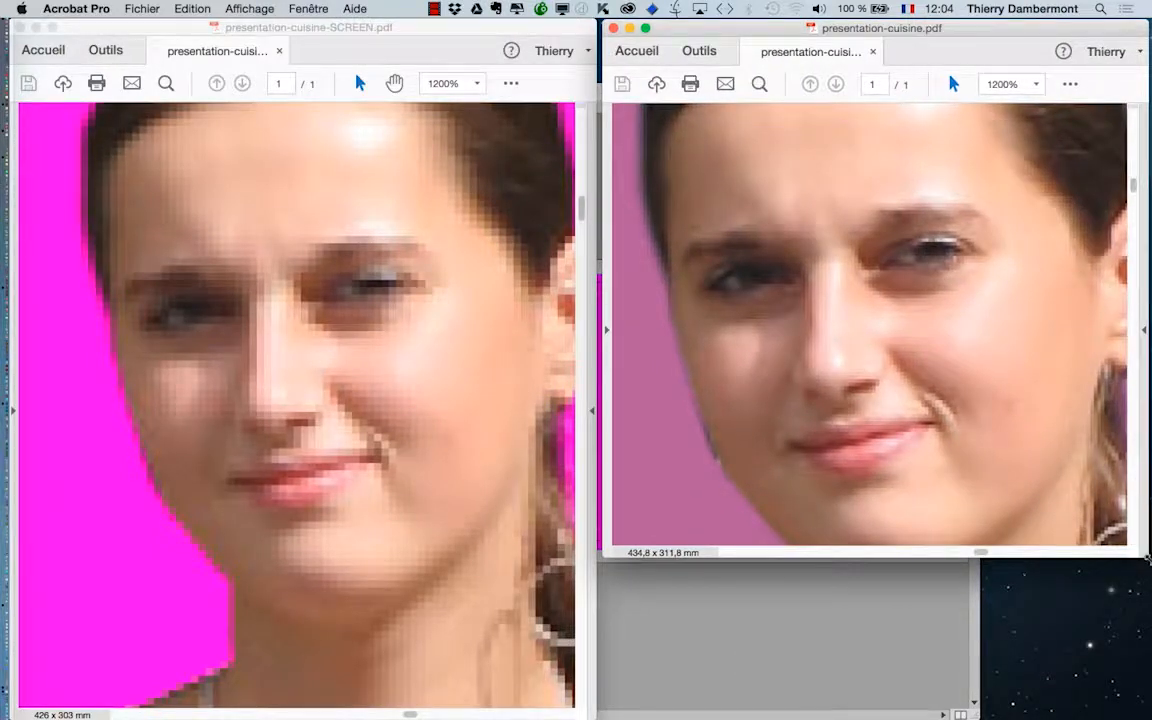
pyautogui.moveTo(1146, 557); pyautogui.dragTo(1146, 717)
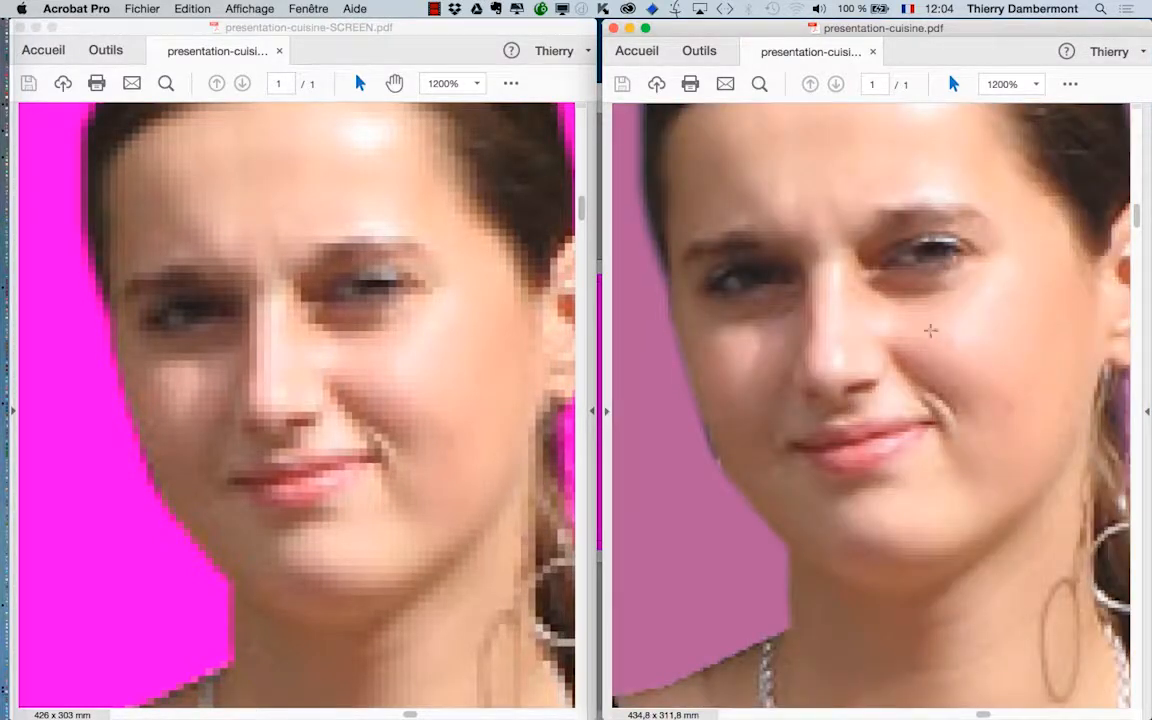
pyautogui.scroll(2, 931, 331)
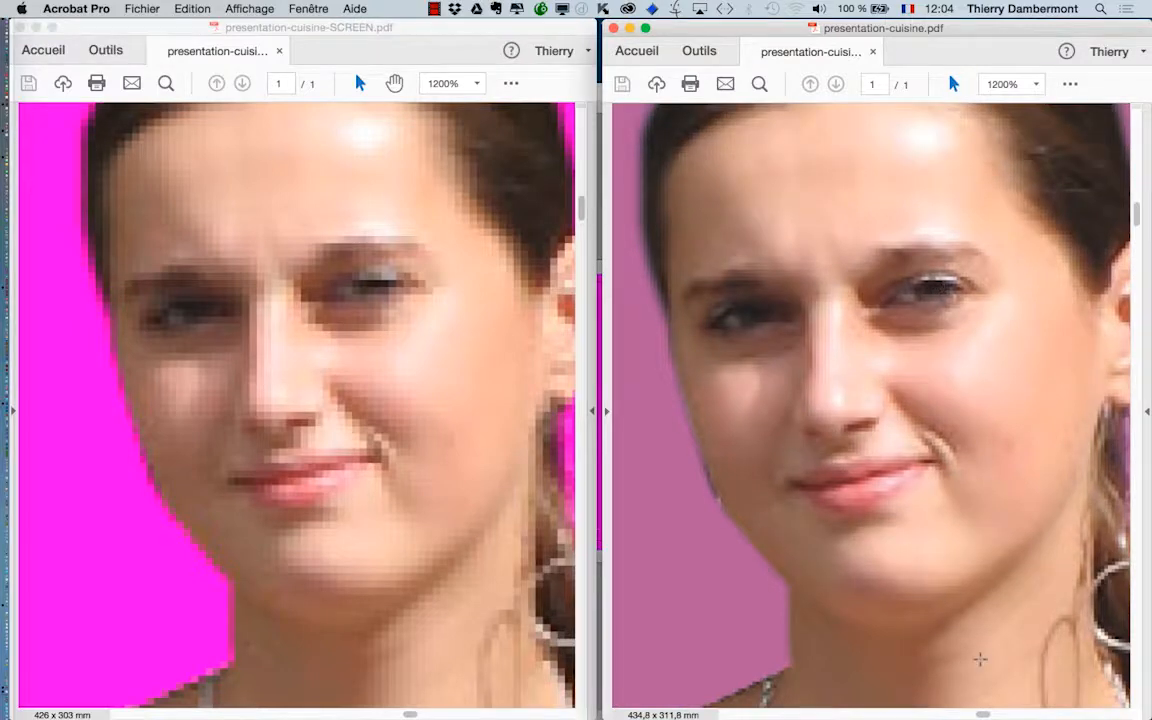